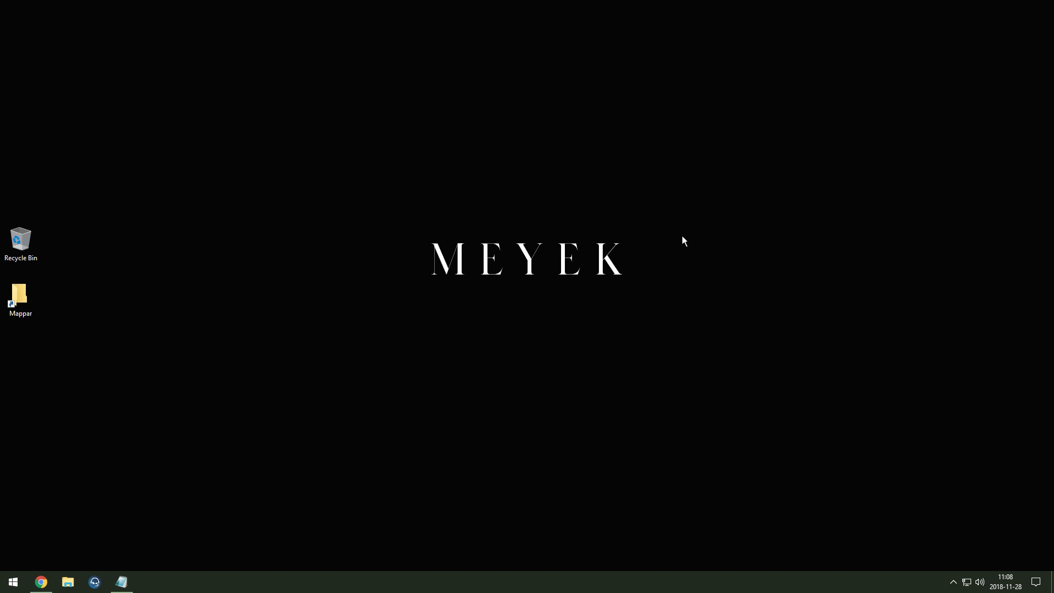
Launch NVIDIA Control Panel from the desktop's right-click menu.
right_click(391, 280)
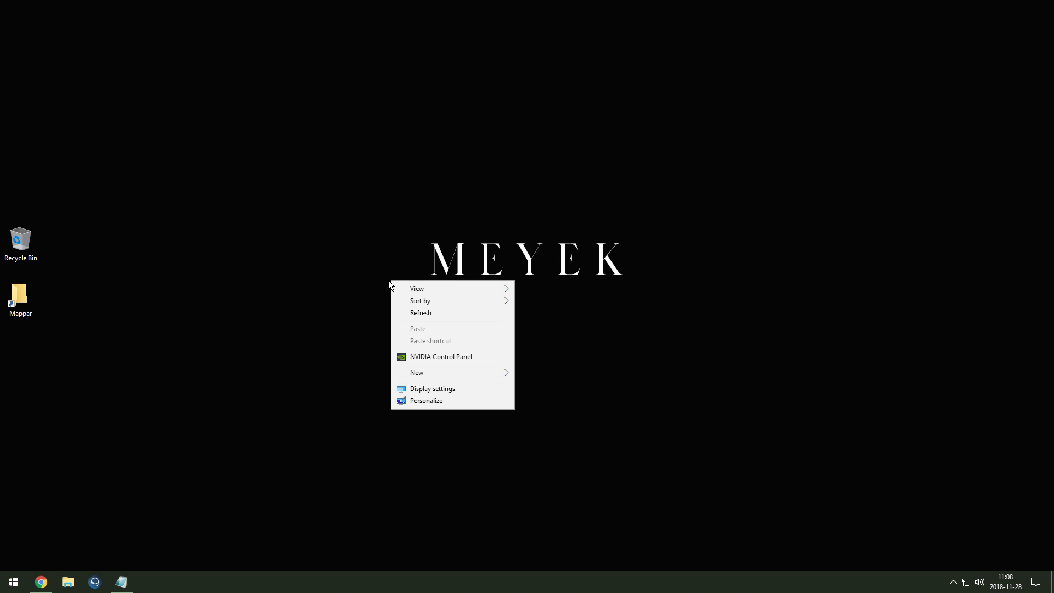
click(431, 356)
Approve the permission prompt and show Manage 3D Settings on the Program Settings tab.
click(433, 362)
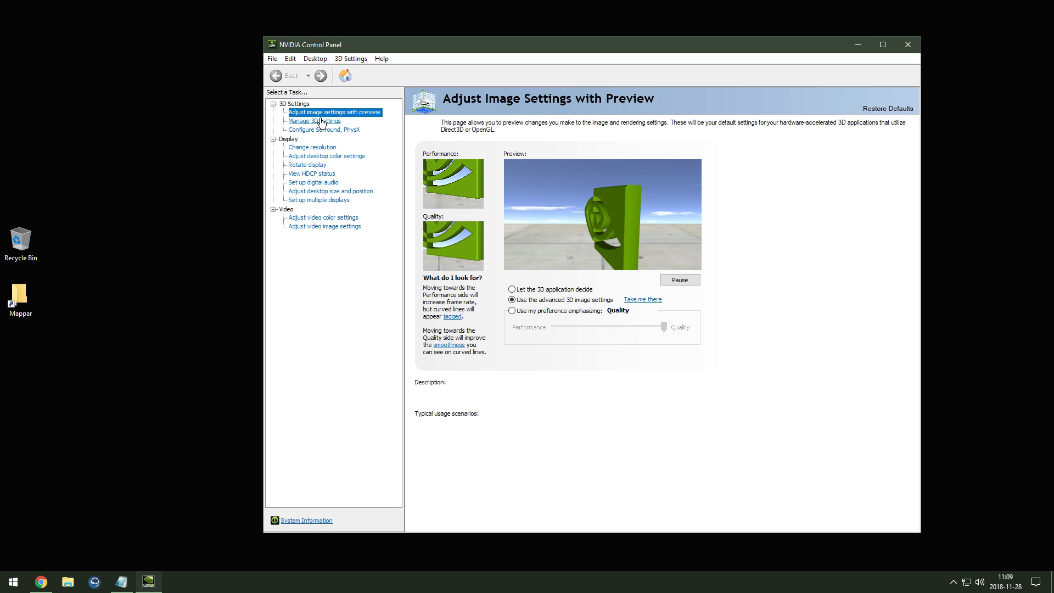
click(321, 122)
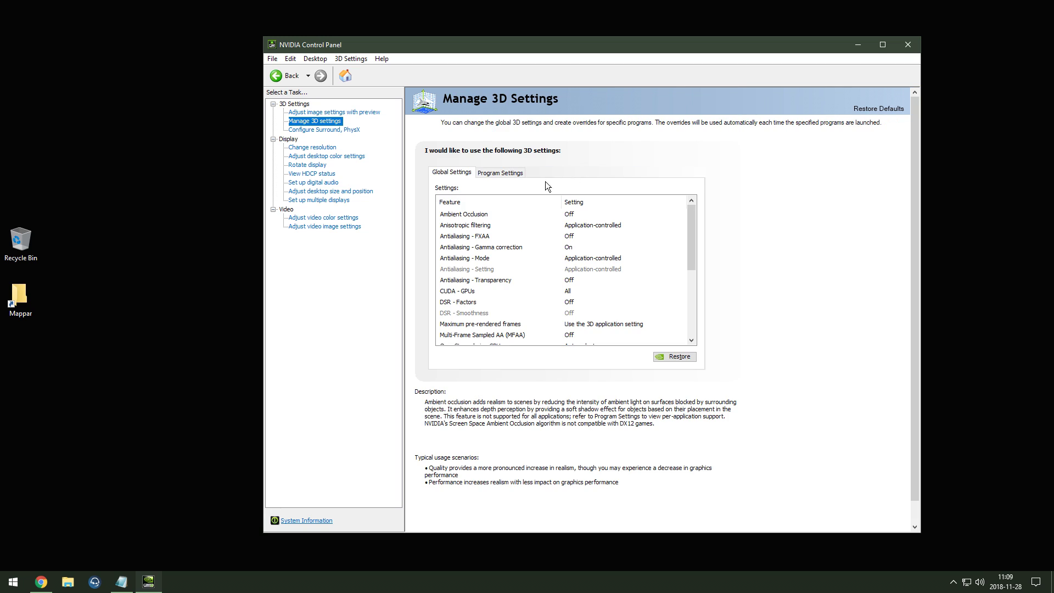
click(500, 174)
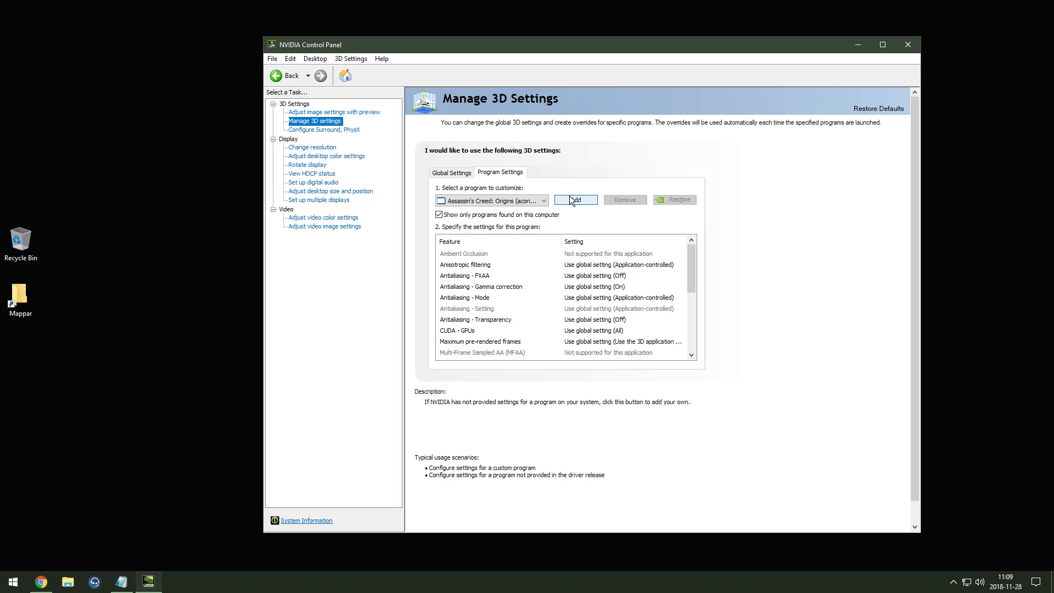
Add Battlefield V's bfv.exe as the program to customize.
click(571, 201)
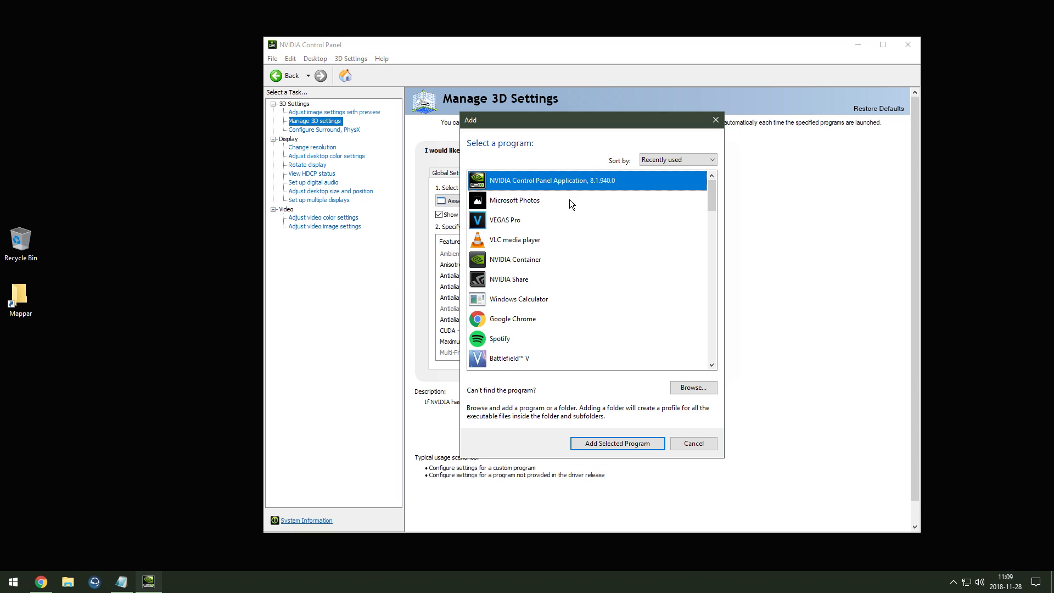
click(515, 358)
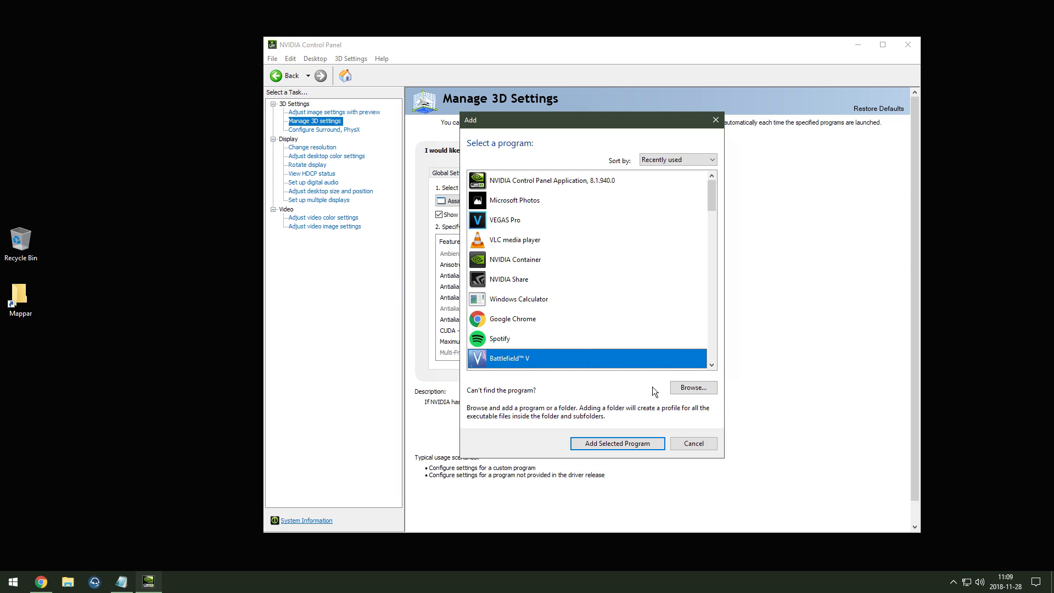
click(690, 386)
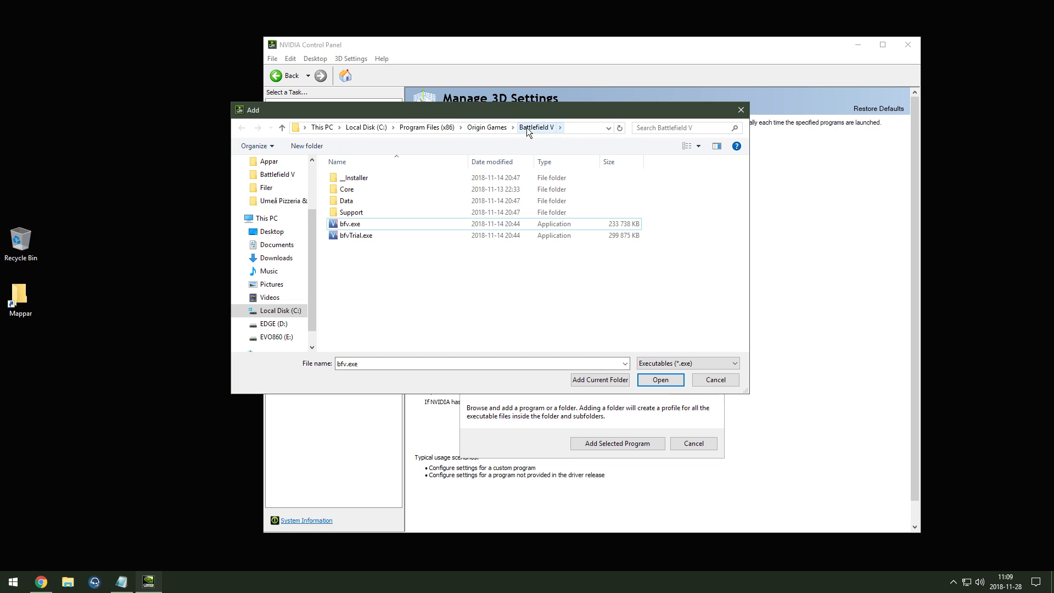
double_click(370, 224)
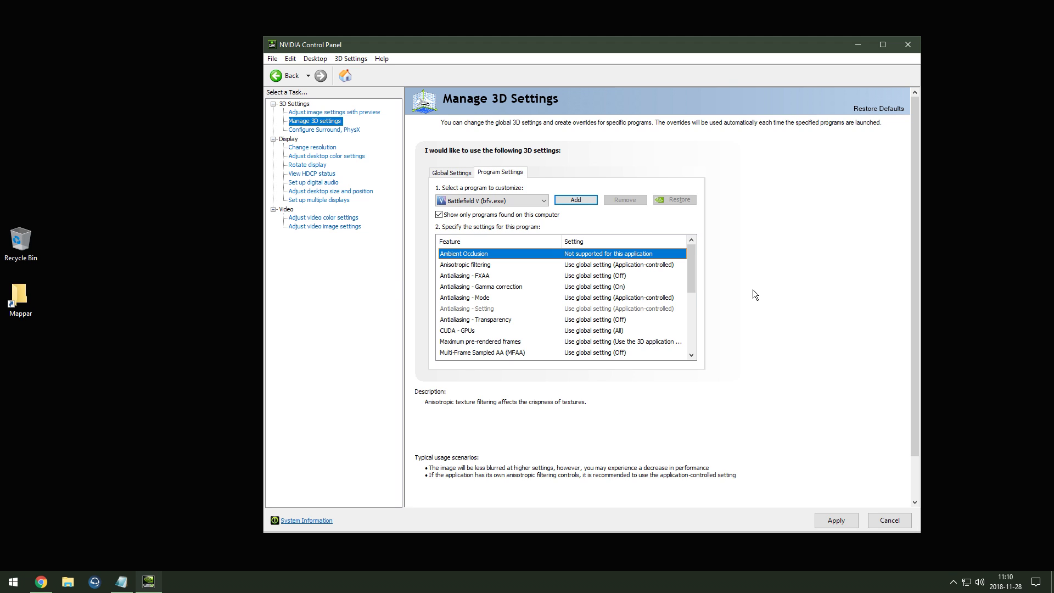
click(681, 265)
Set Anisotropic filtering, FXAA, gamma correction, antialiasing Mode and Transparency to Off.
click(615, 288)
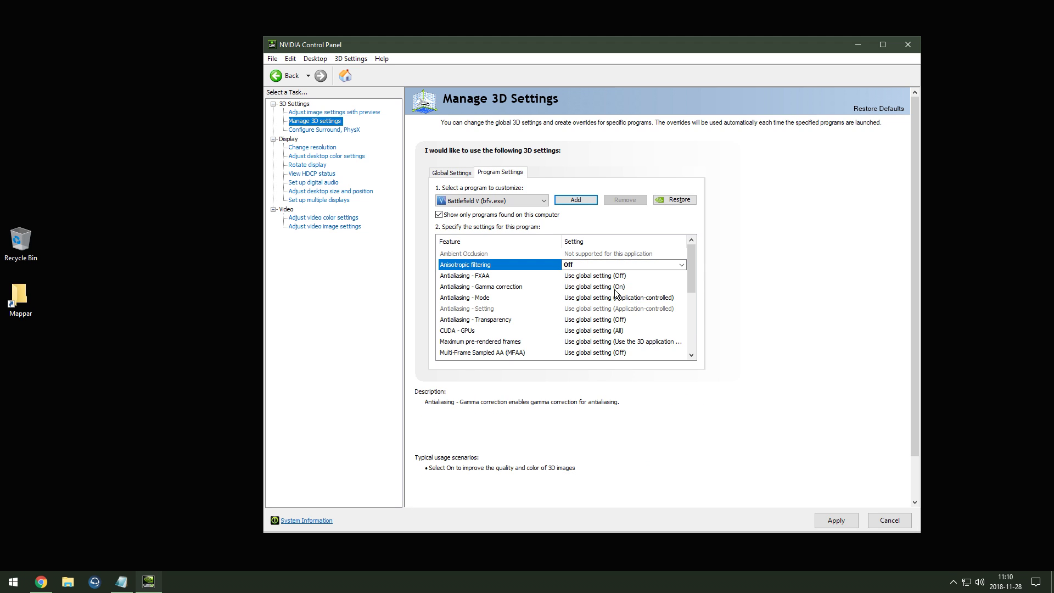
click(619, 277)
click(616, 295)
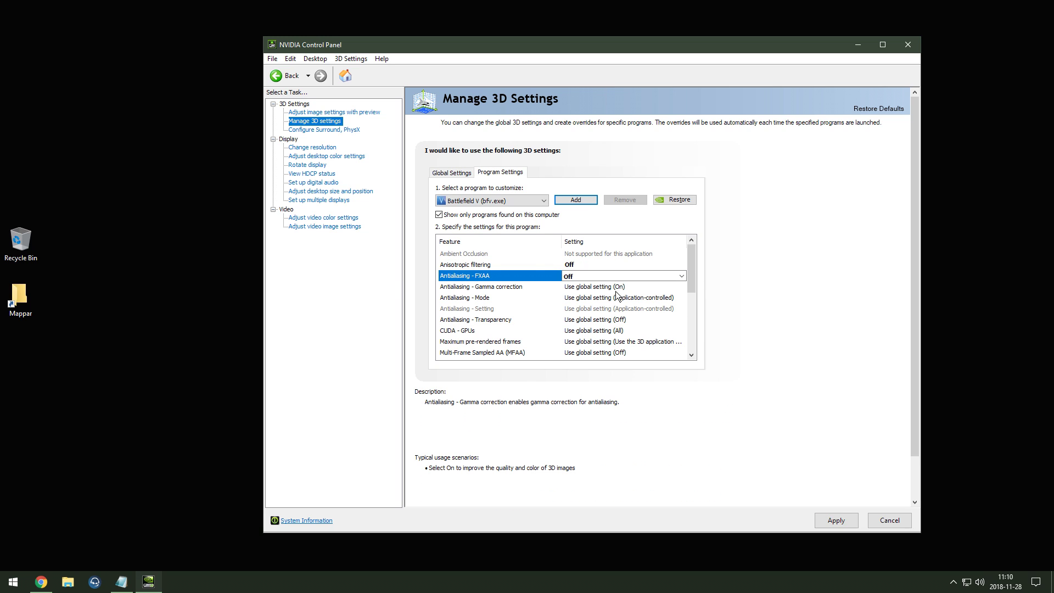
click(622, 286)
click(621, 300)
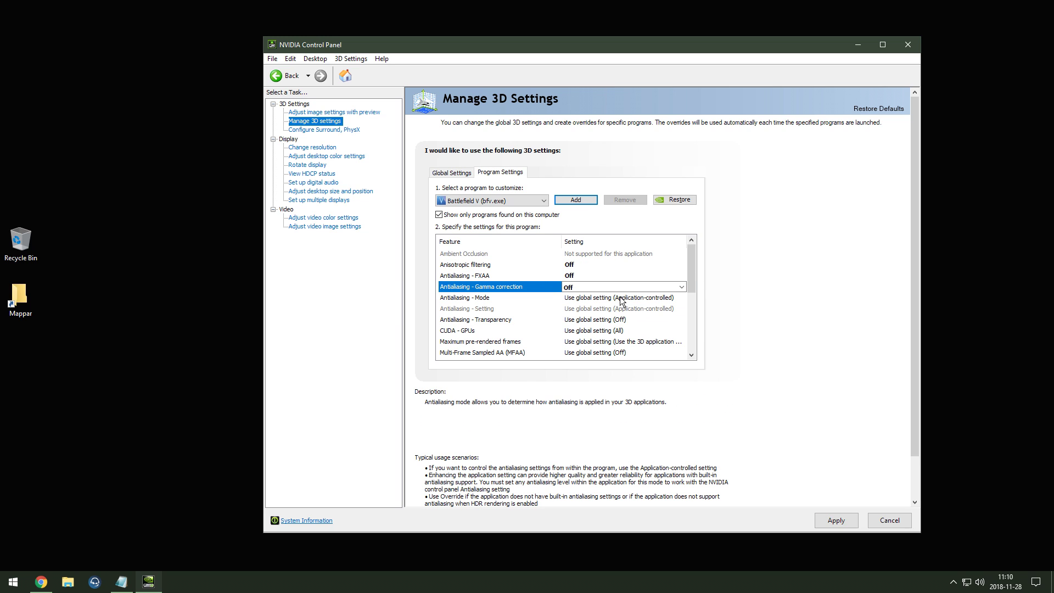
click(620, 299)
click(620, 325)
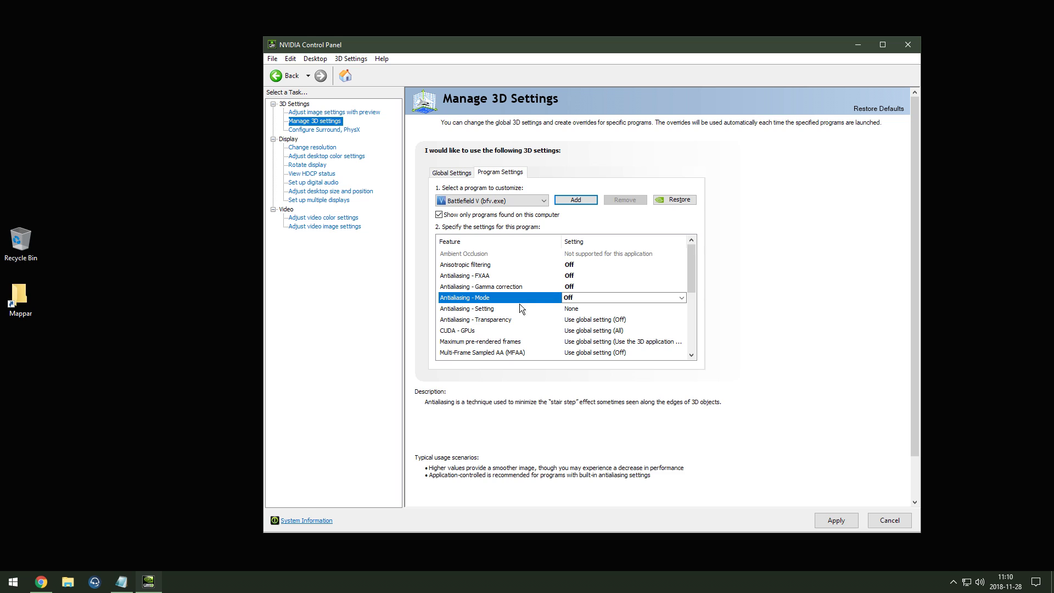
click(597, 322)
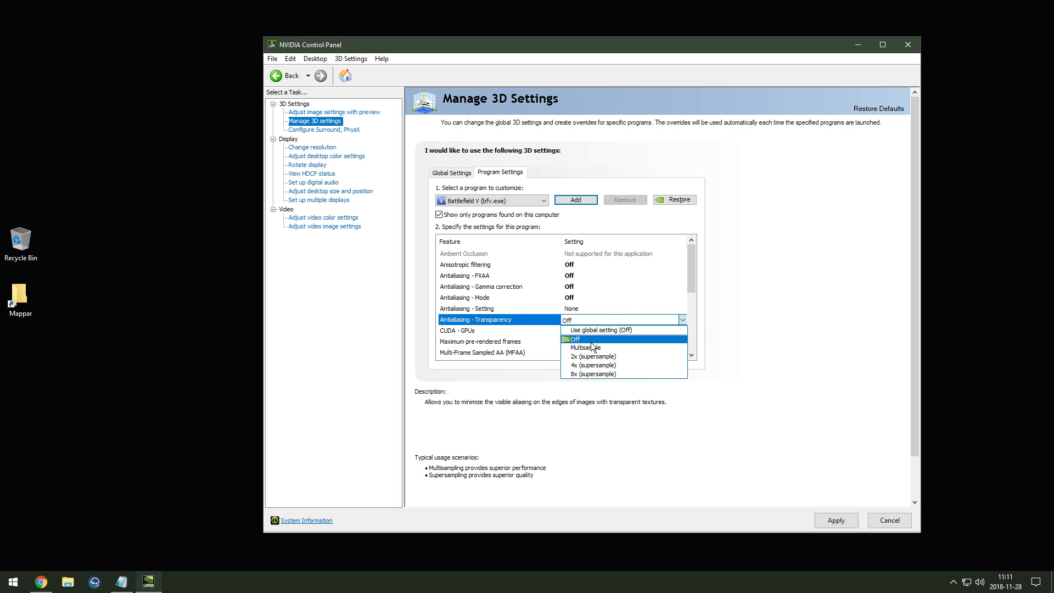
click(591, 341)
Limit Maximum pre-rendered frames to 1 and turn MFAA off.
scroll(602, 300, down, 2)
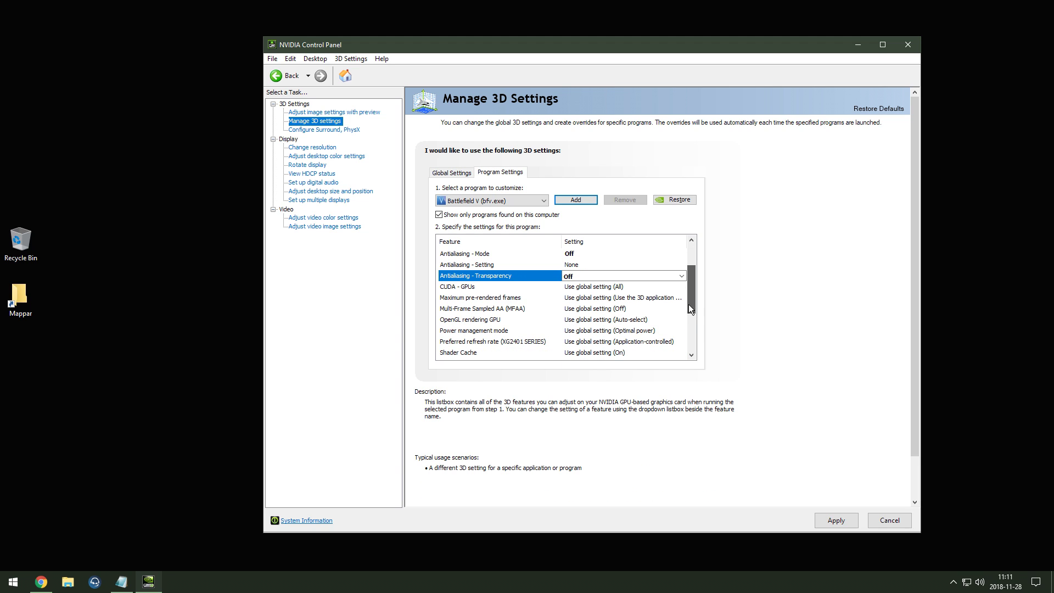
click(625, 299)
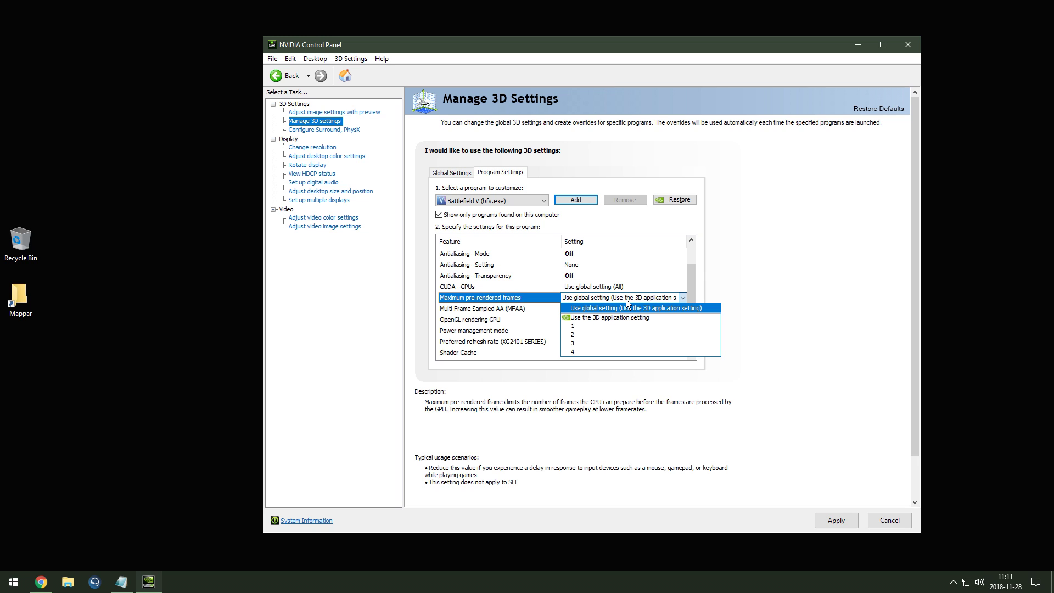
click(605, 327)
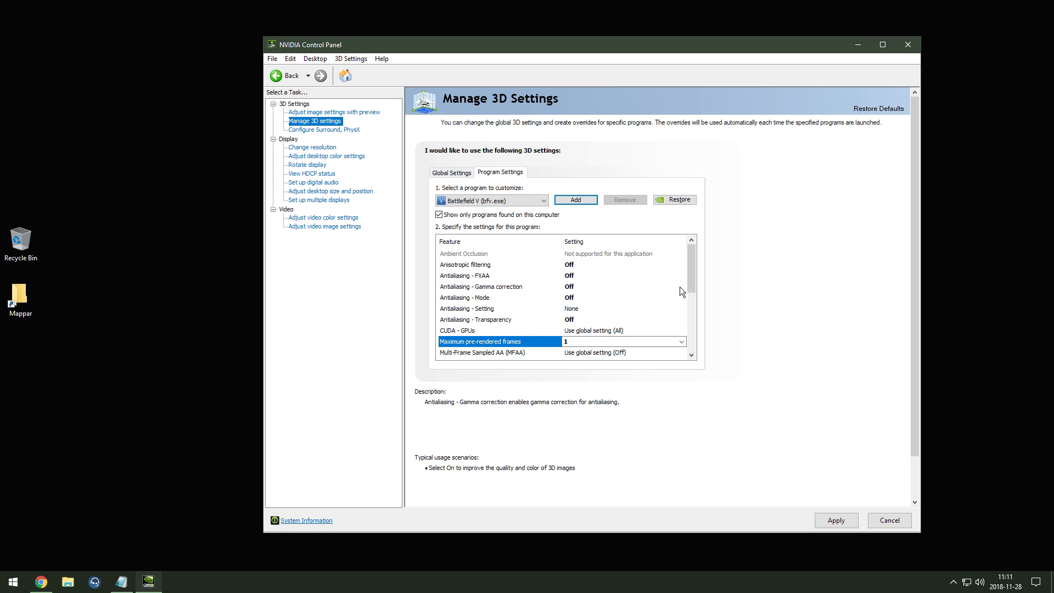
drag(691, 283, 686, 310)
click(610, 276)
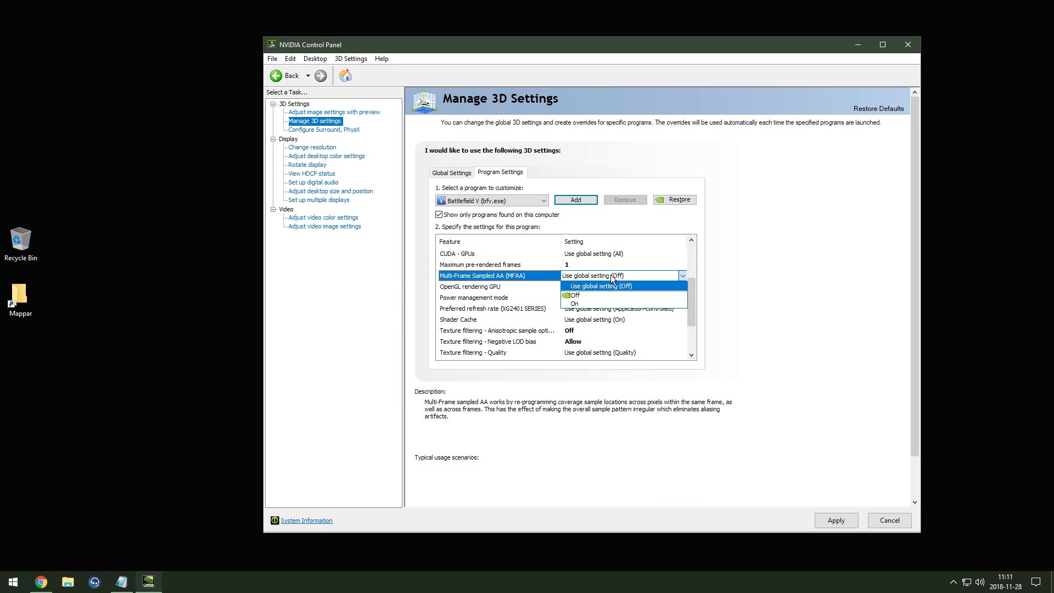
click(599, 294)
drag(686, 282, 690, 311)
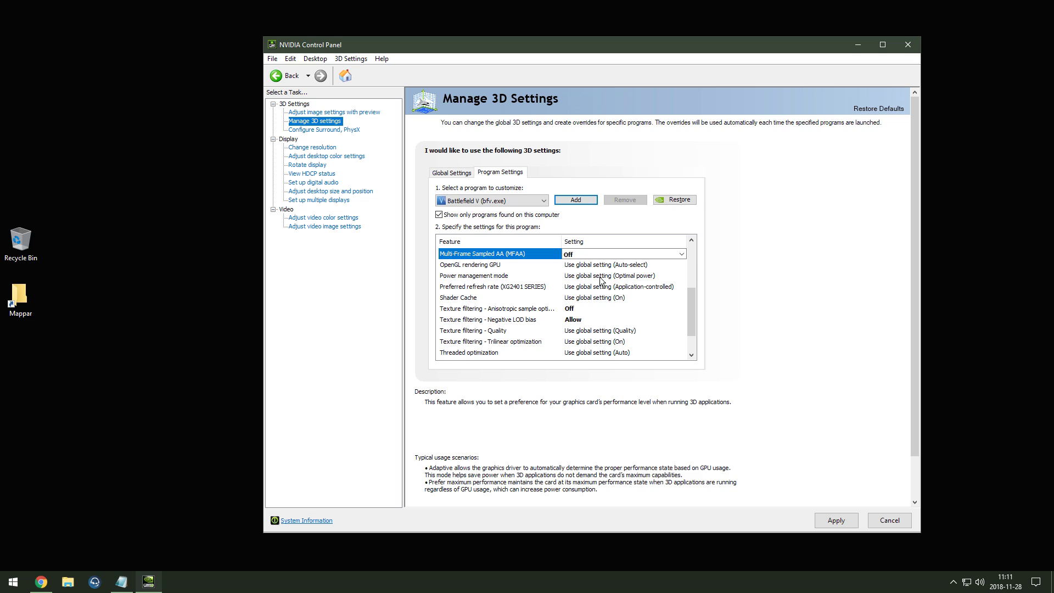
click(600, 279)
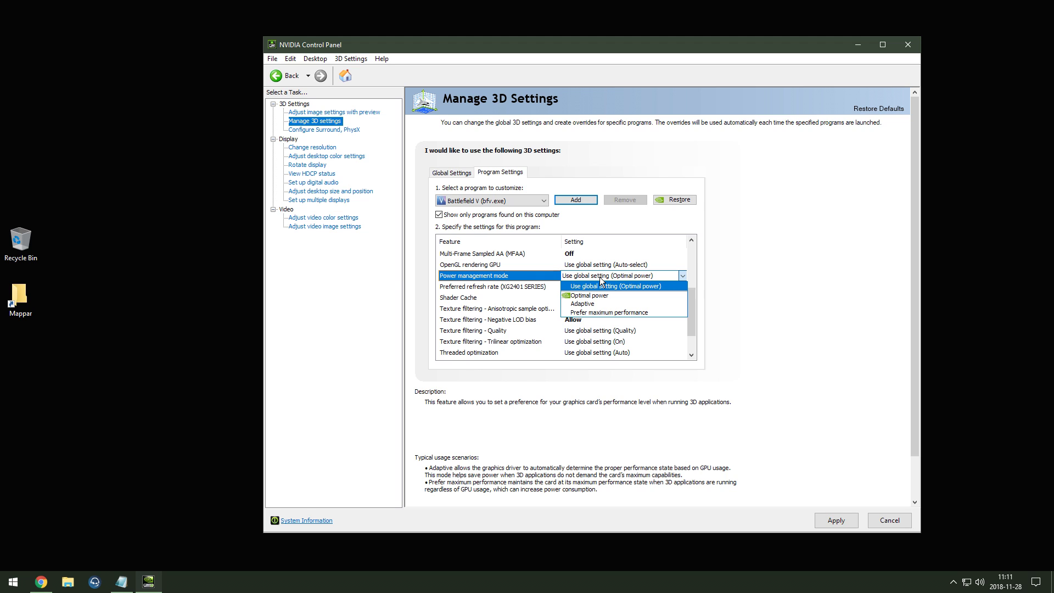
Set Power management to Prefer maximum performance and refresh rate to Highest available.
click(609, 313)
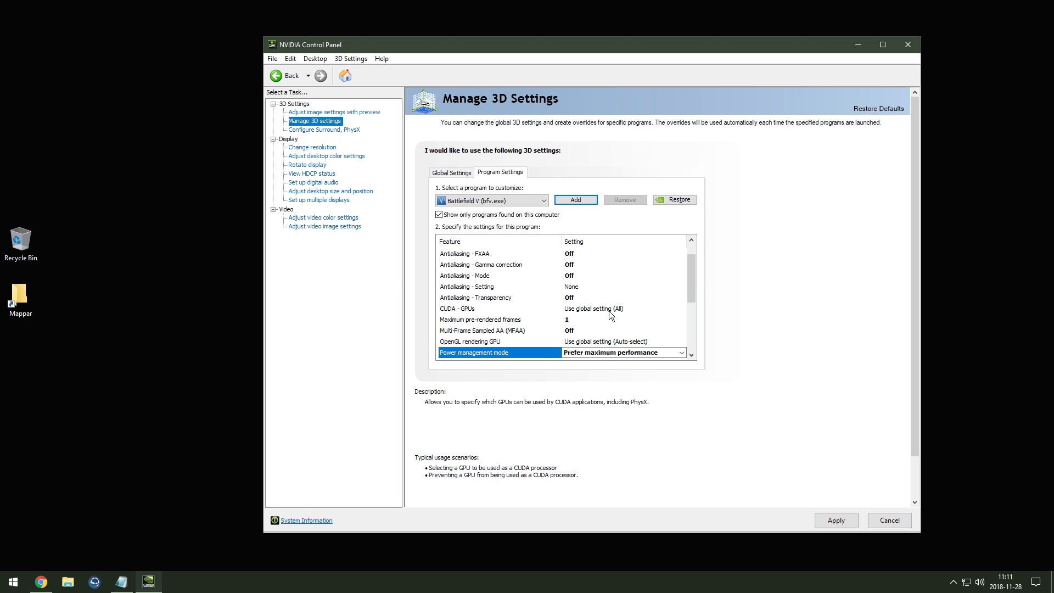
click(691, 354)
scroll(690, 354, down, 3)
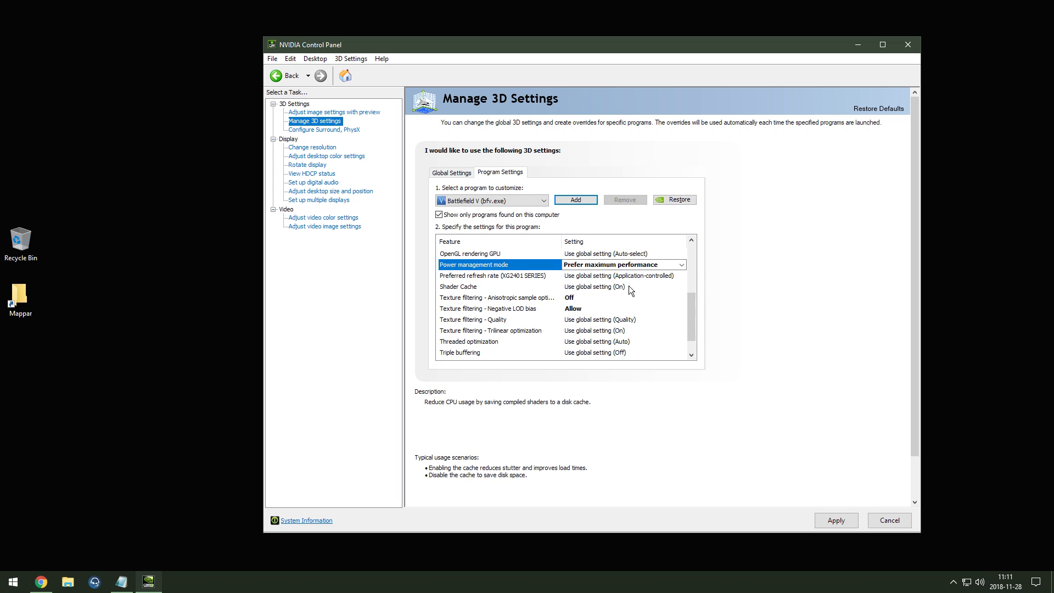
click(631, 276)
click(613, 303)
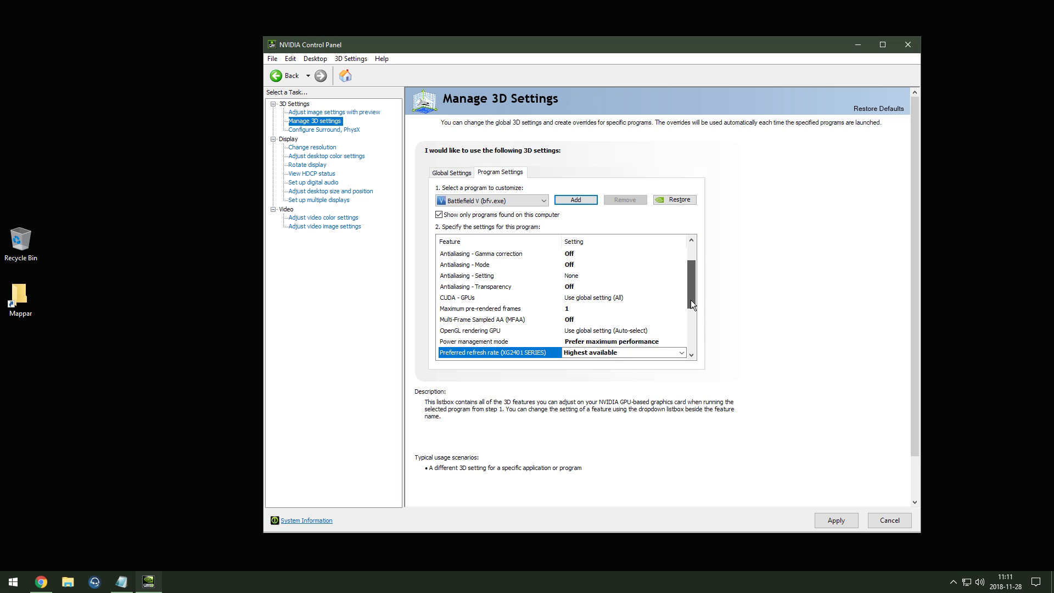
scroll(690, 299, down, 2)
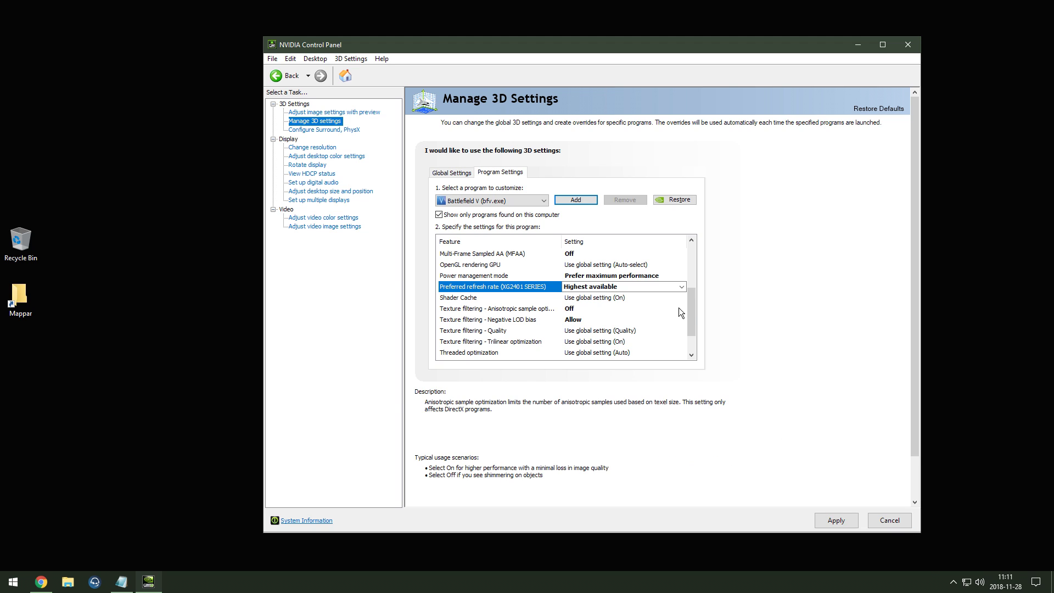
scroll(693, 311, down, 1)
Turn Shader Cache and anisotropic sample optimization off, keep Negative LOD bias Allow, texture filtering High performance.
click(589, 275)
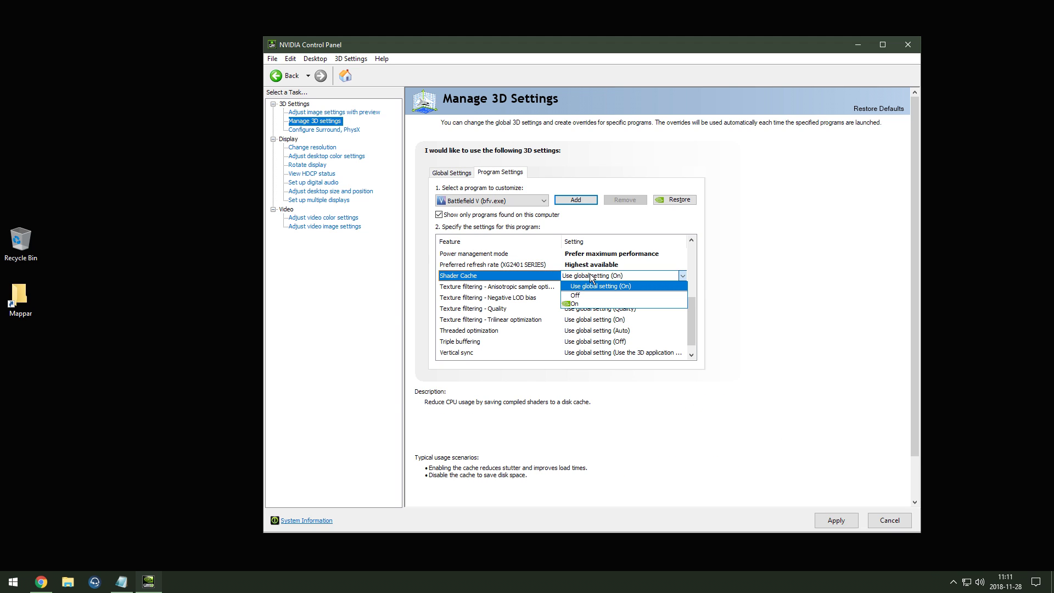
click(590, 292)
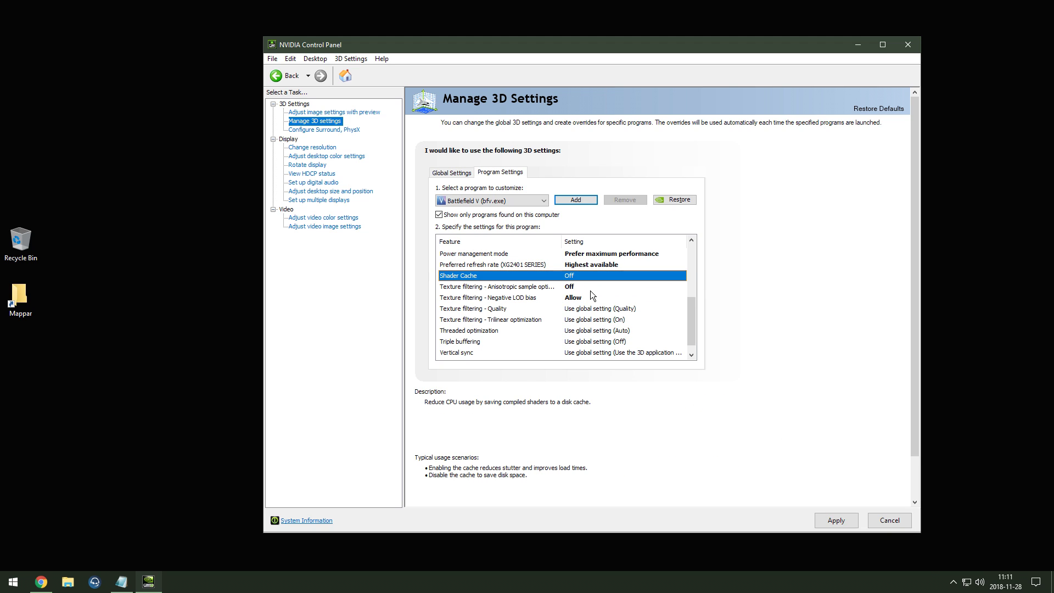
scroll(590, 291, down, 3)
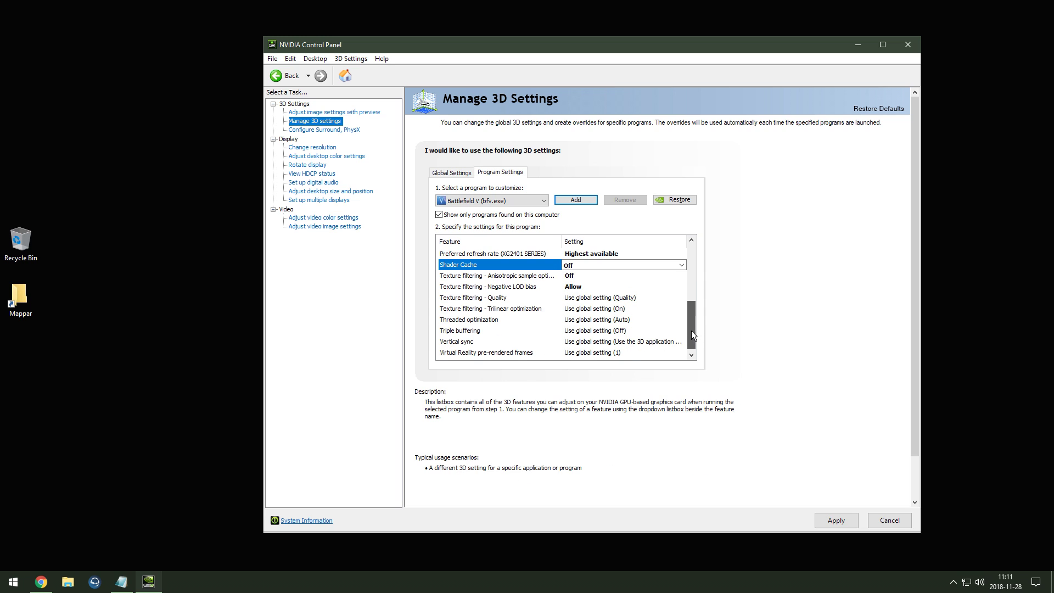
click(575, 276)
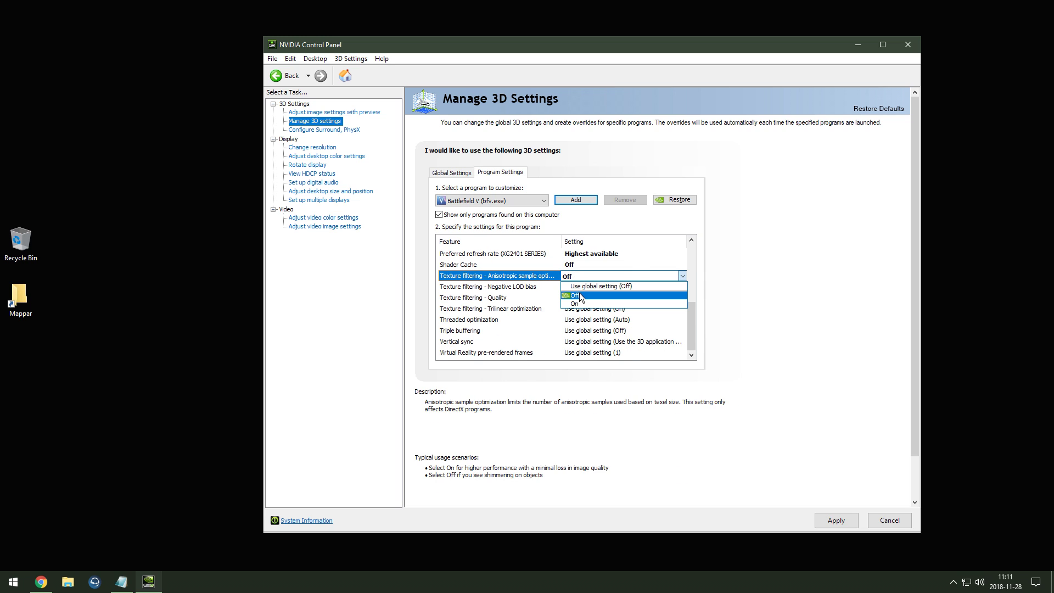
click(580, 297)
click(582, 287)
click(583, 289)
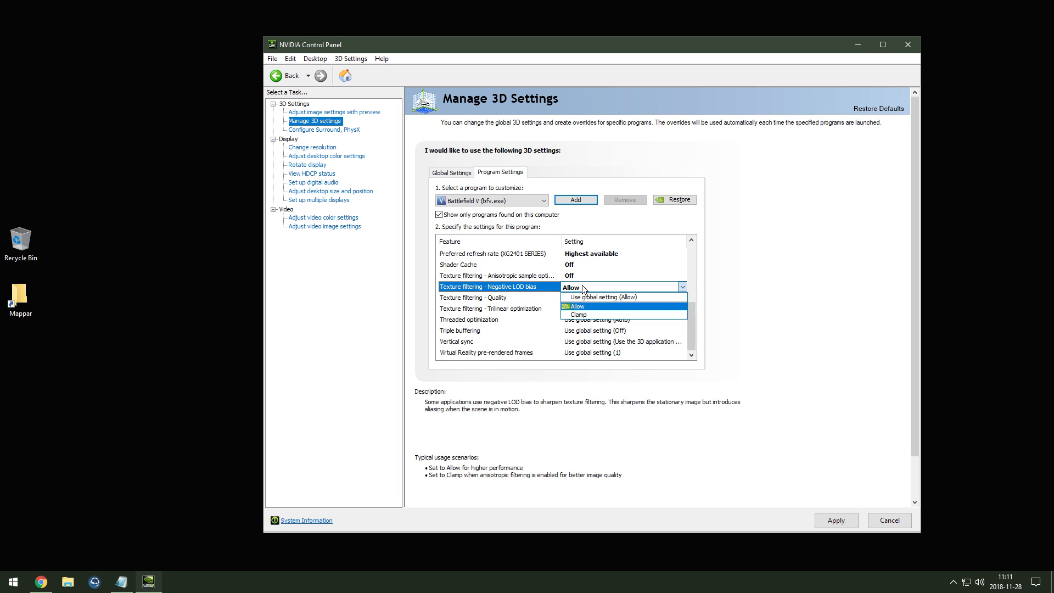
click(583, 306)
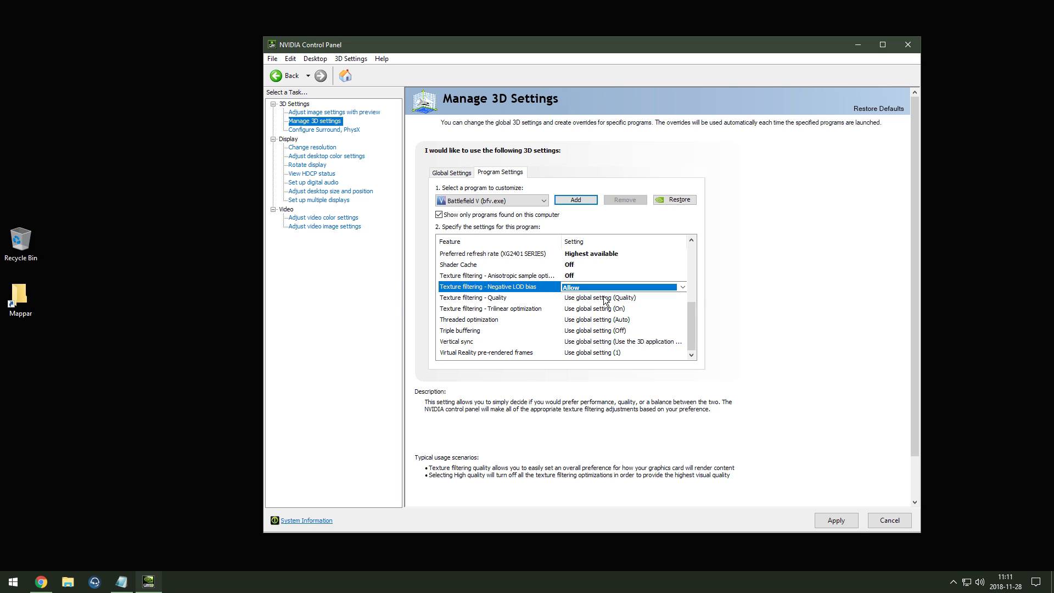
click(604, 300)
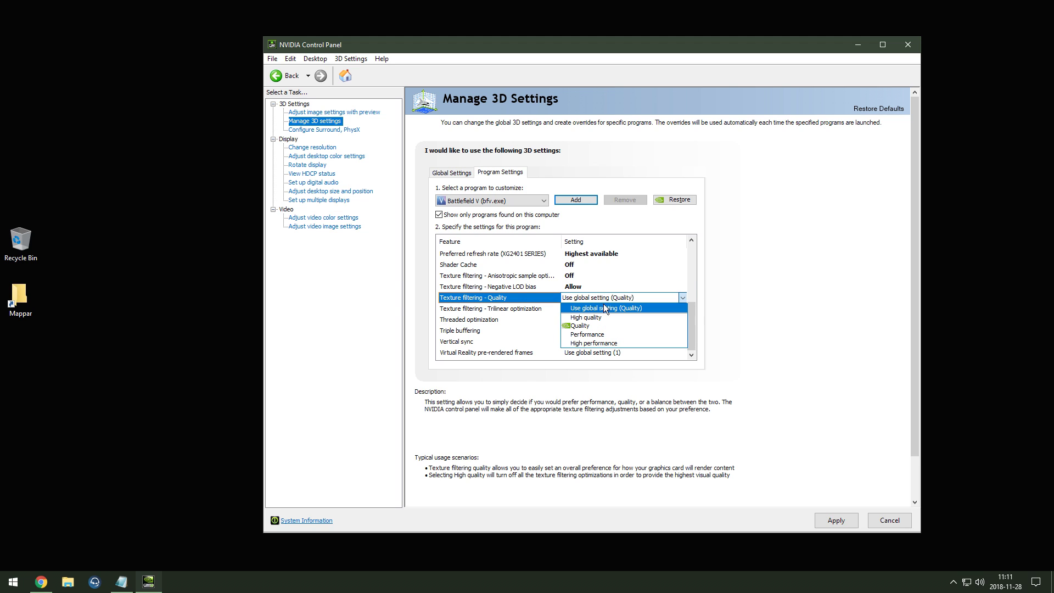
click(600, 344)
scroll(604, 324, down, 2)
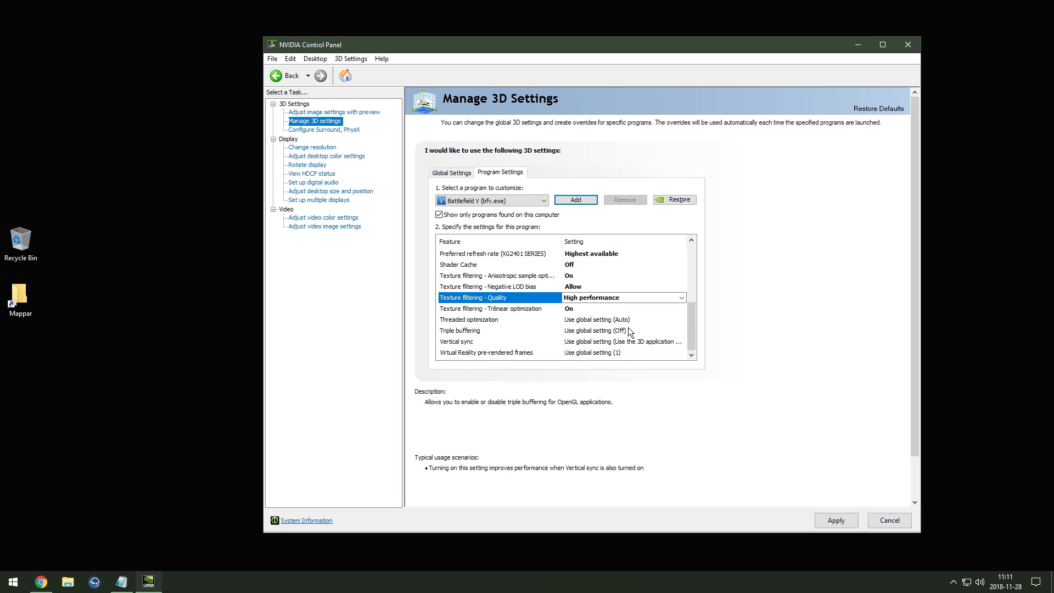
Set Threaded optimization On, and Triple buffering and Vertical sync Off.
click(604, 323)
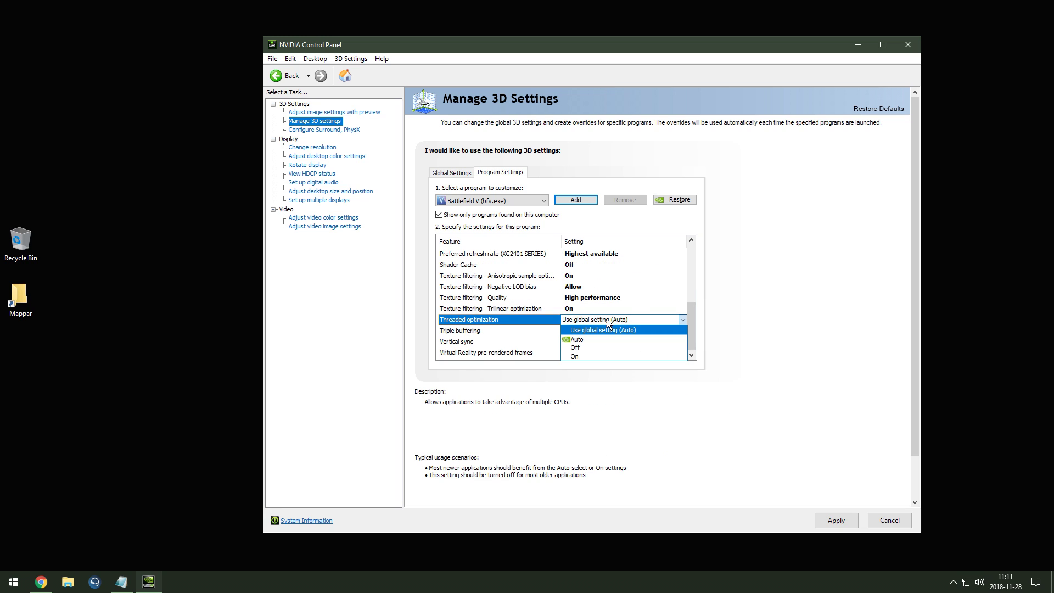
click(620, 351)
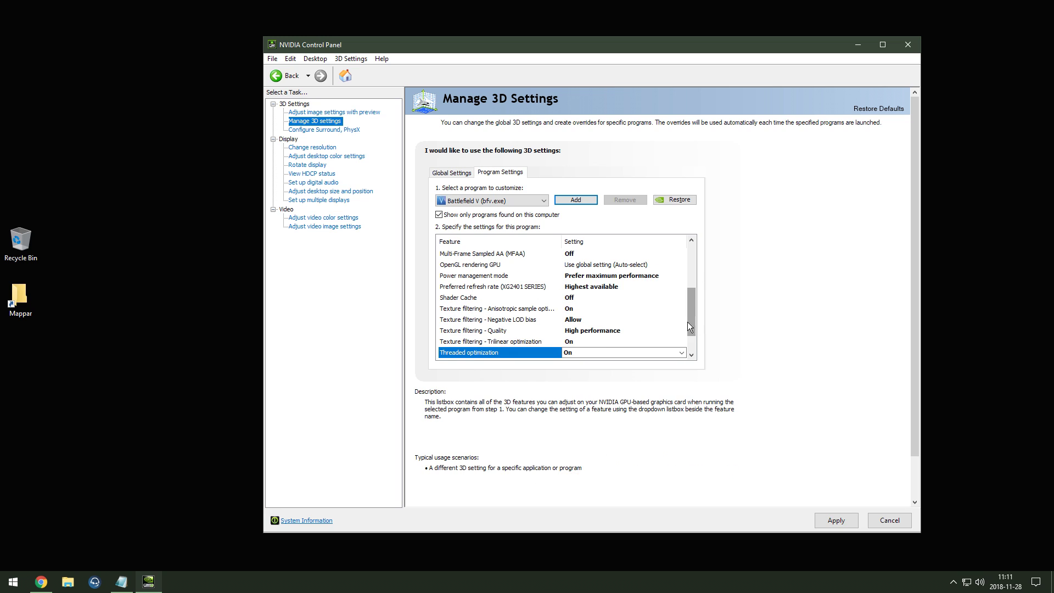
scroll(604, 338, down, 1)
click(606, 331)
click(607, 355)
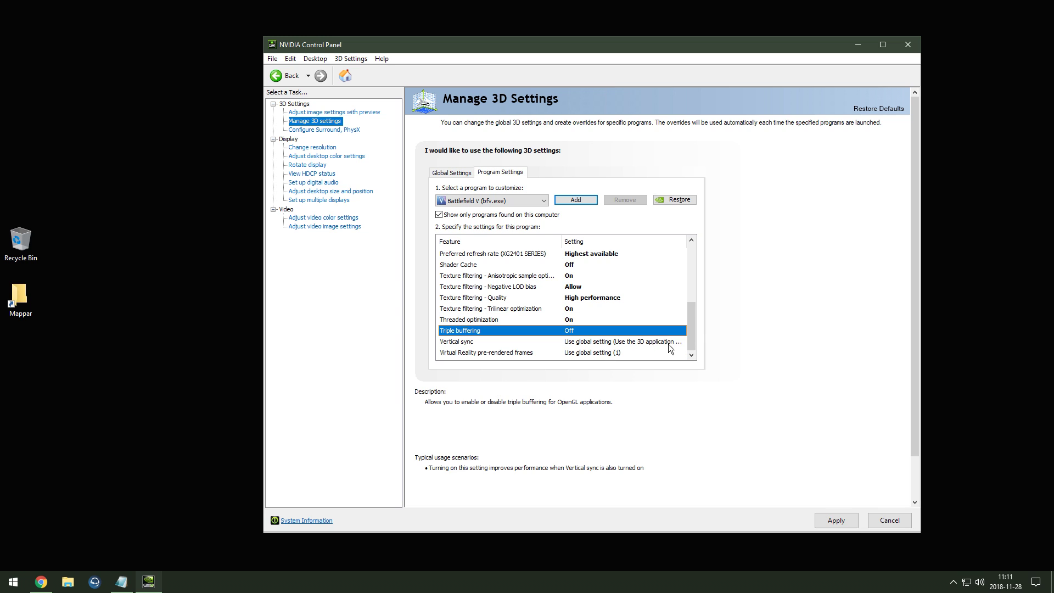
scroll(684, 328, down, 1)
click(623, 342)
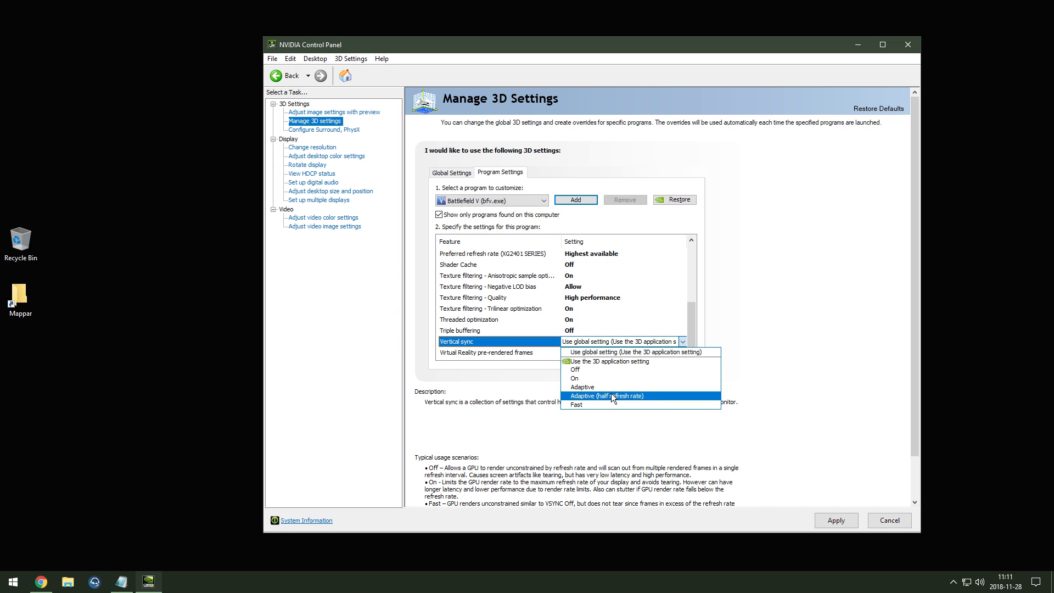
click(599, 370)
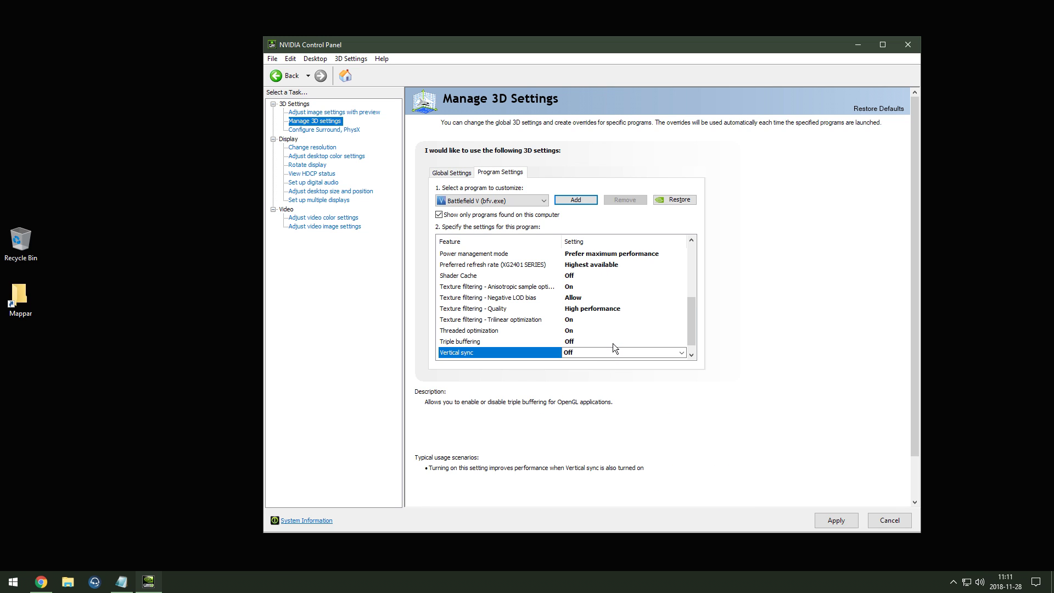
Keep VR pre-rendered frames at the global value and apply the Battlefield V settings.
scroll(693, 321, down, 1)
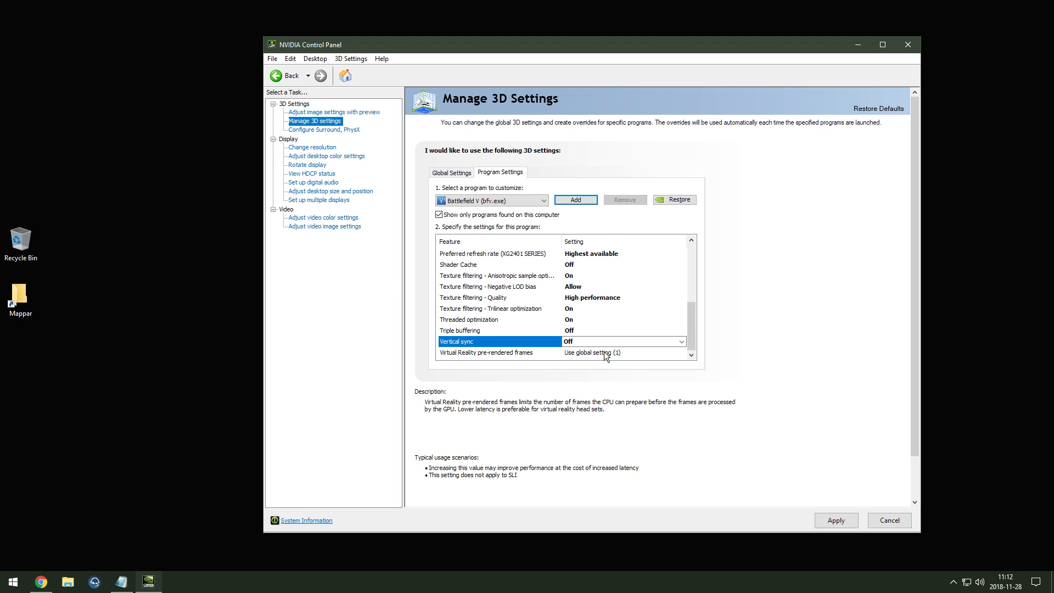
click(505, 354)
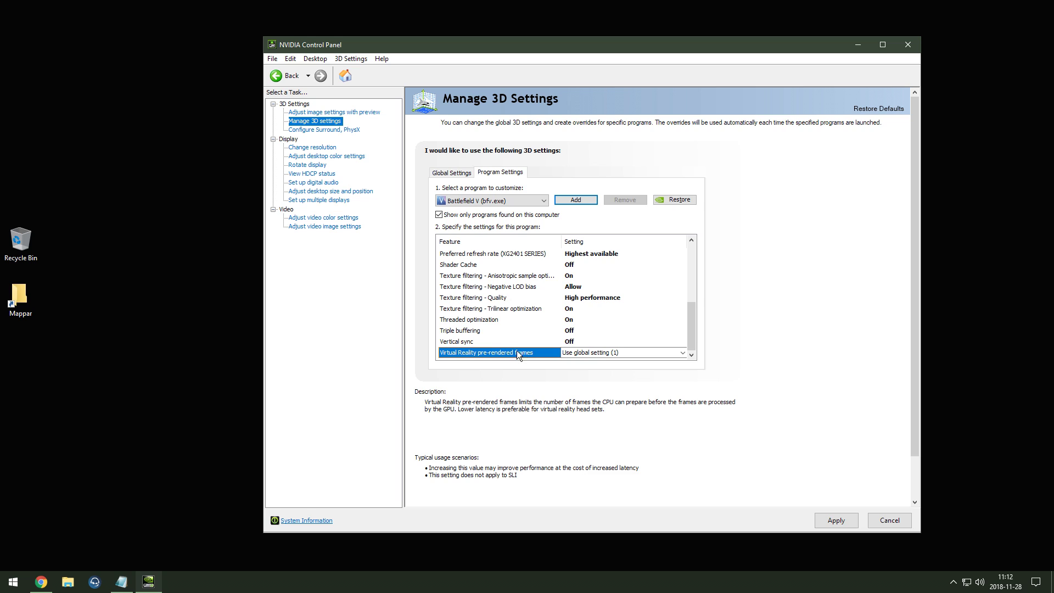
click(587, 354)
click(586, 354)
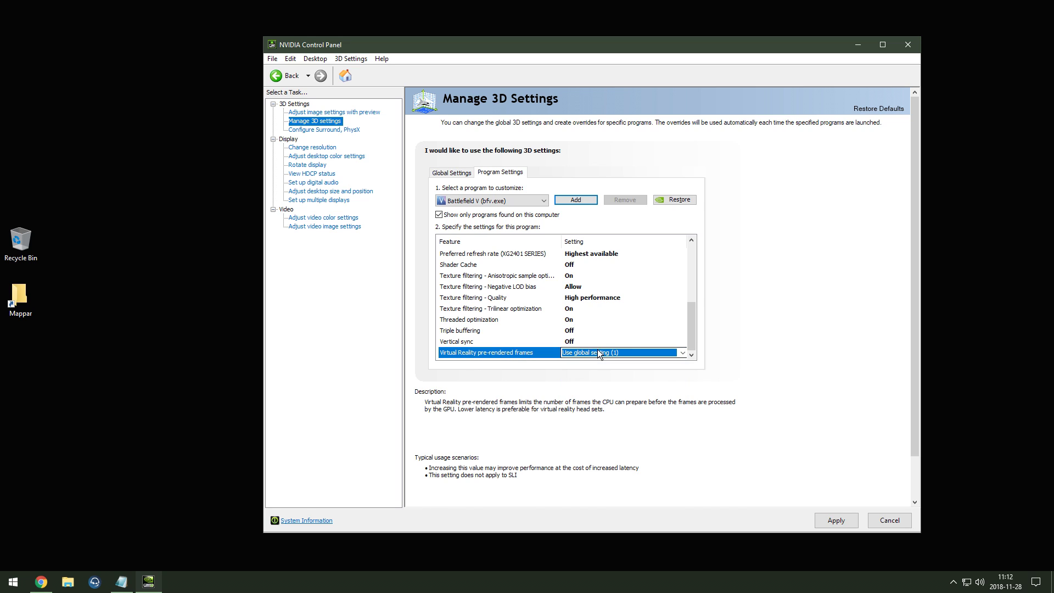
click(837, 522)
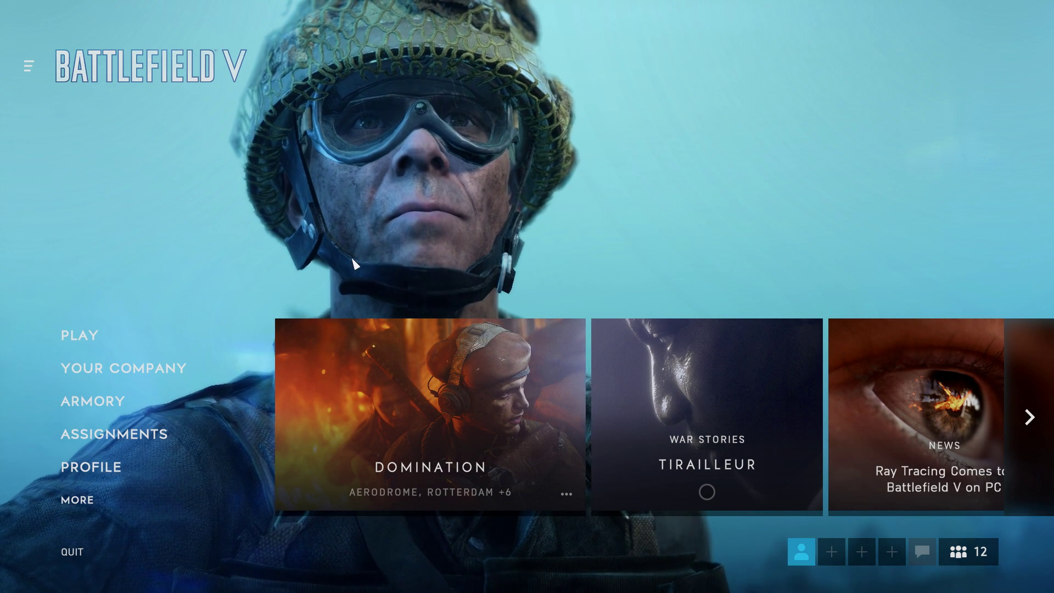
Set Share Usage Data to Off under More > About > Usage Data, then return to More.
click(88, 499)
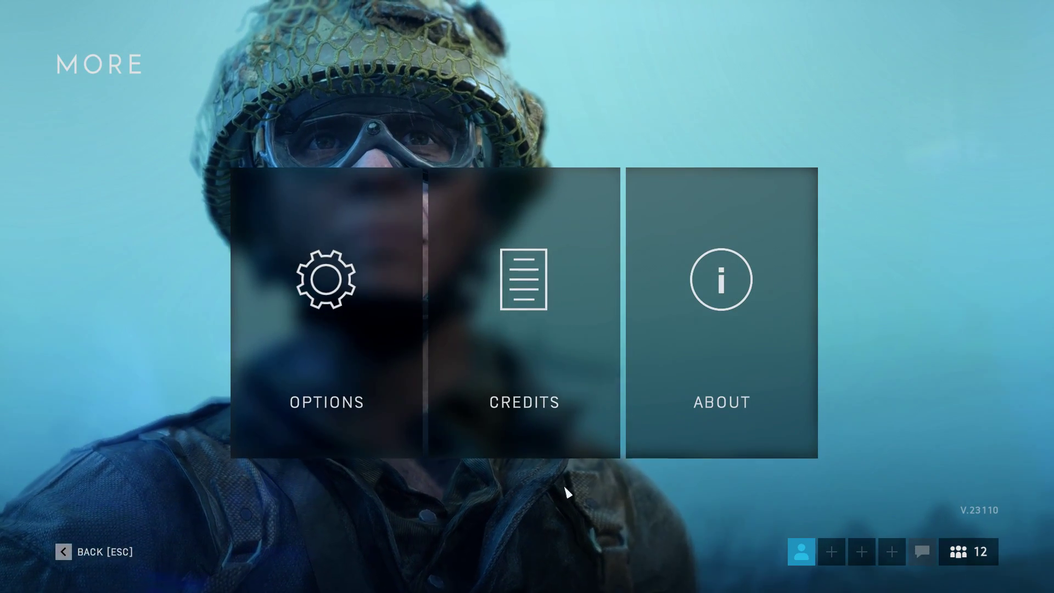
click(733, 337)
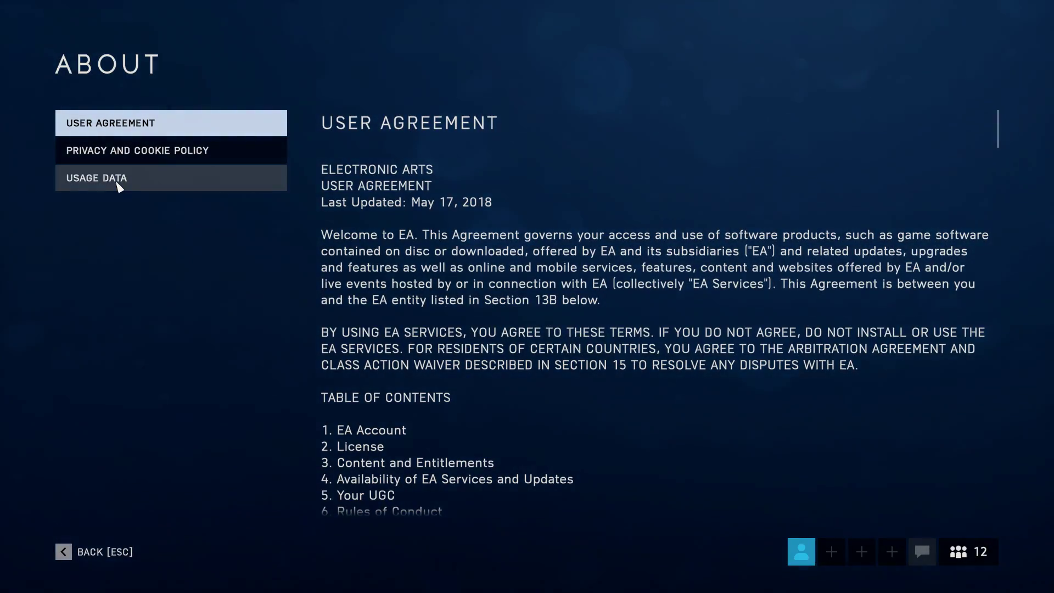
click(117, 181)
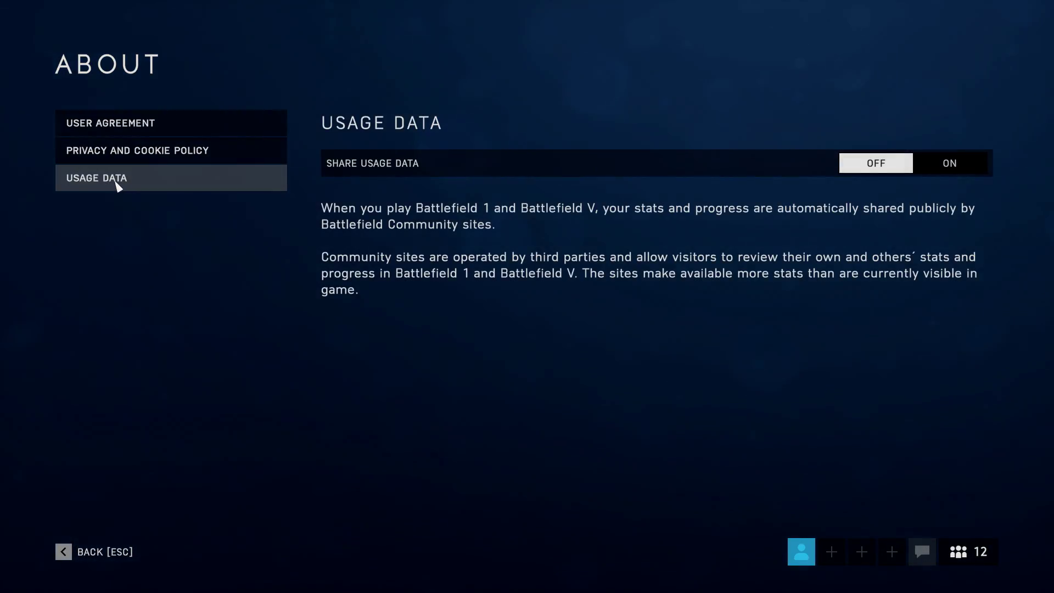
click(875, 165)
key(Escape)
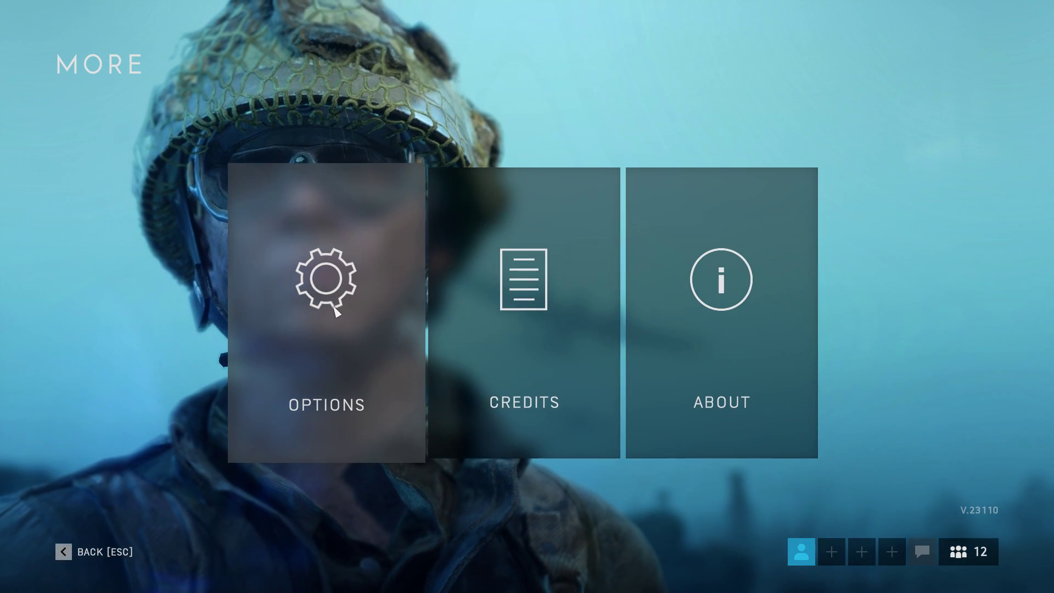
In Options > Video > Advanced, turn High Dynamic Range off and cap the framerate at 144.
click(335, 311)
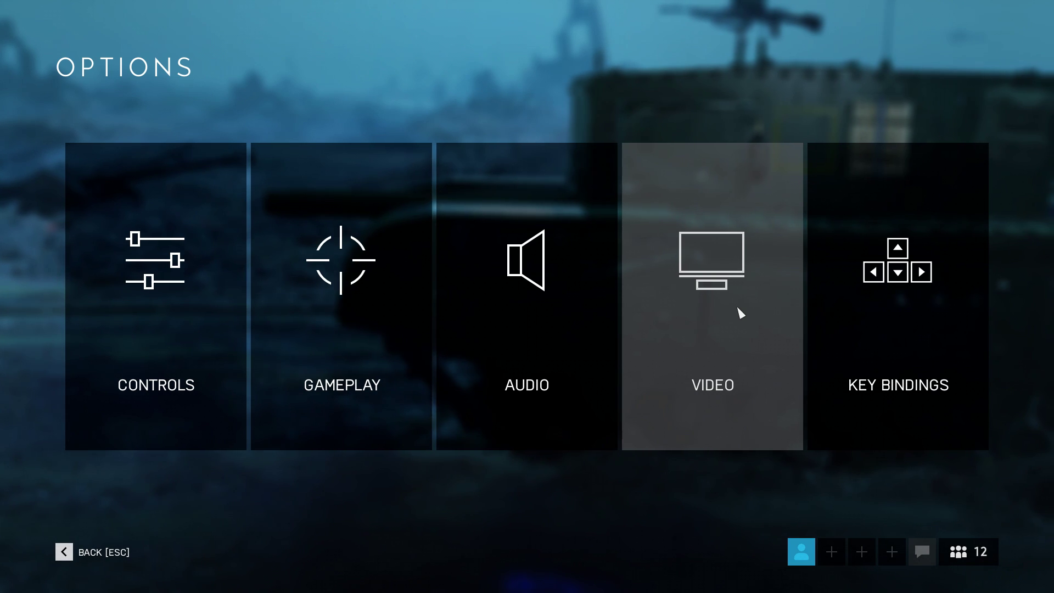
click(740, 312)
click(154, 92)
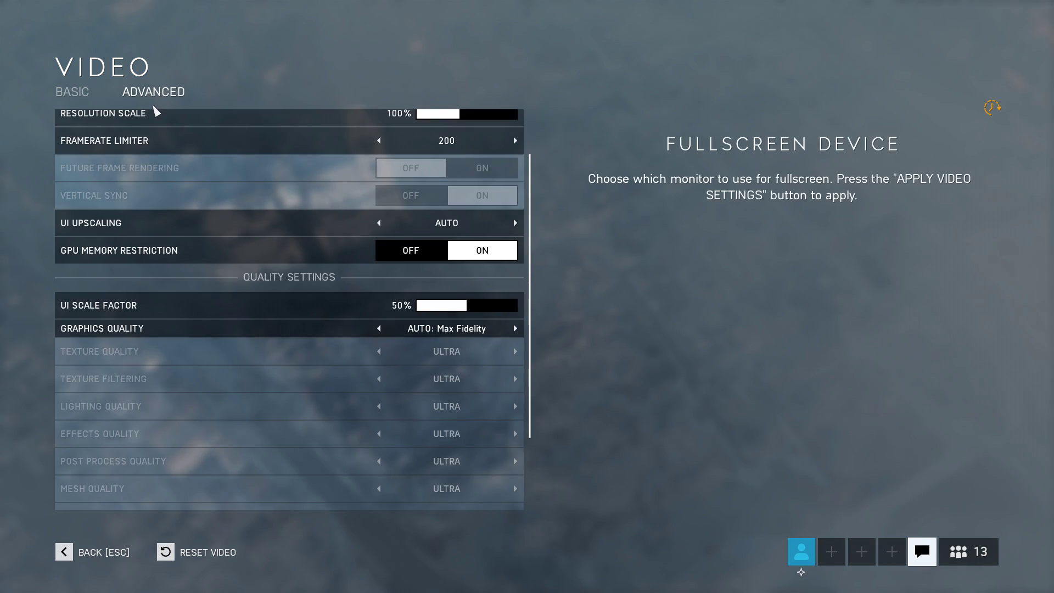
scroll(170, 223, up, 2)
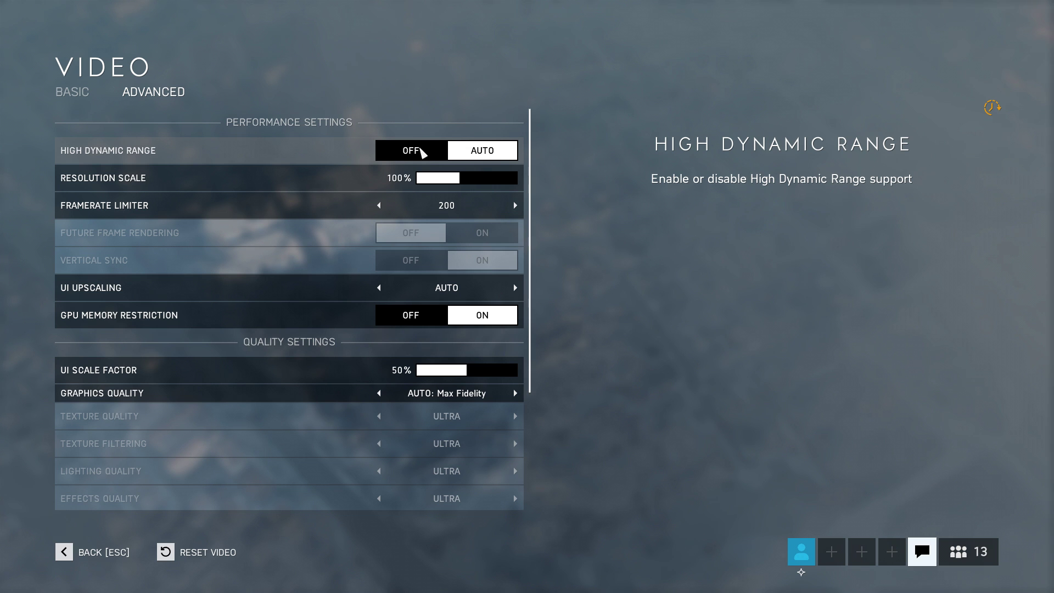
click(421, 152)
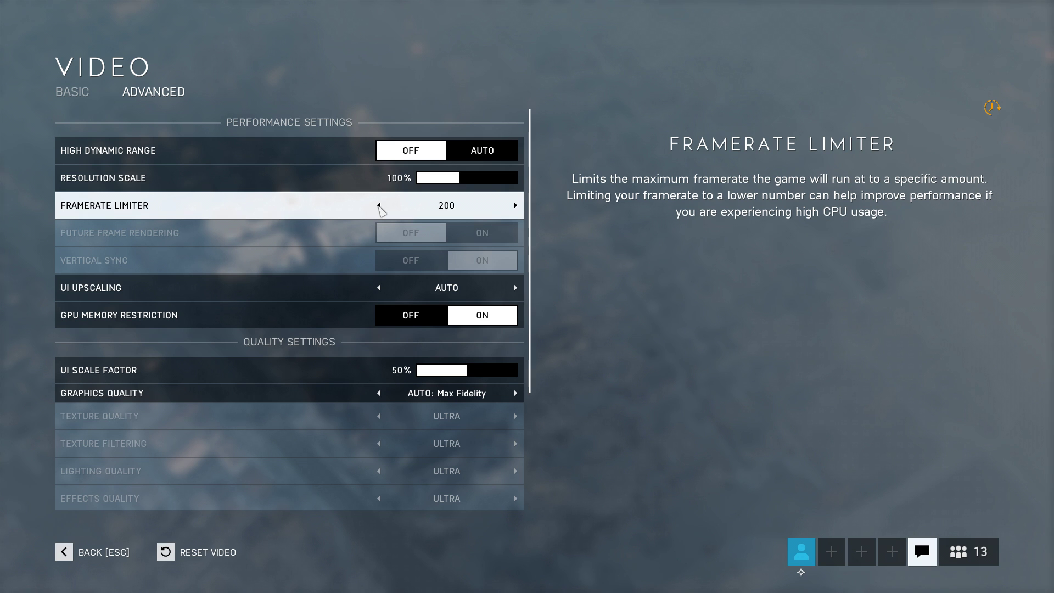
click(379, 205)
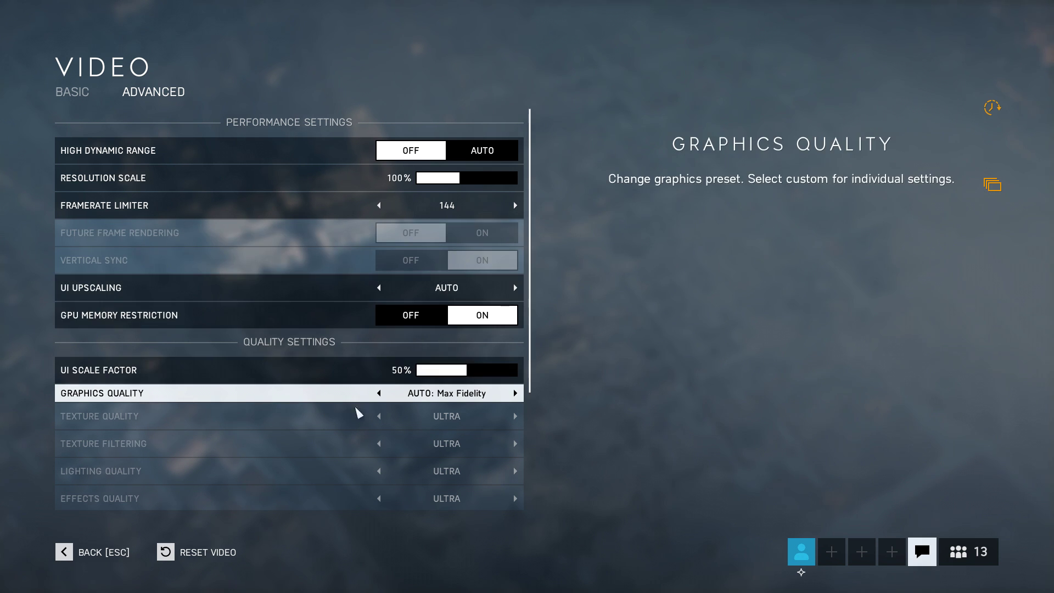
click(380, 394)
Set Graphics Quality to Custom with all Low, and Vertical Sync and GPU Memory Restriction Off.
click(380, 394)
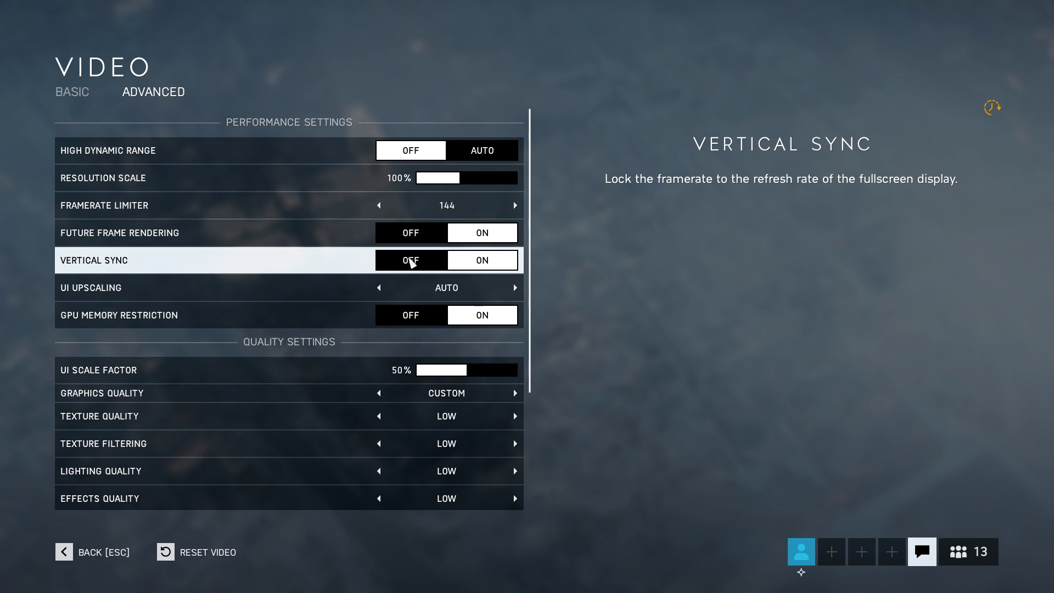
click(412, 261)
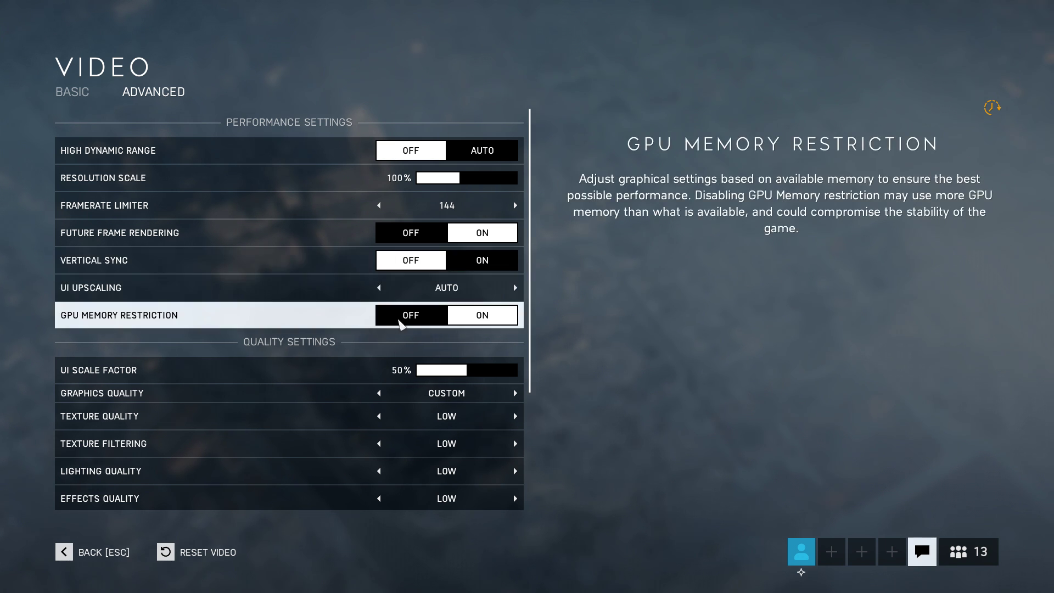
click(406, 318)
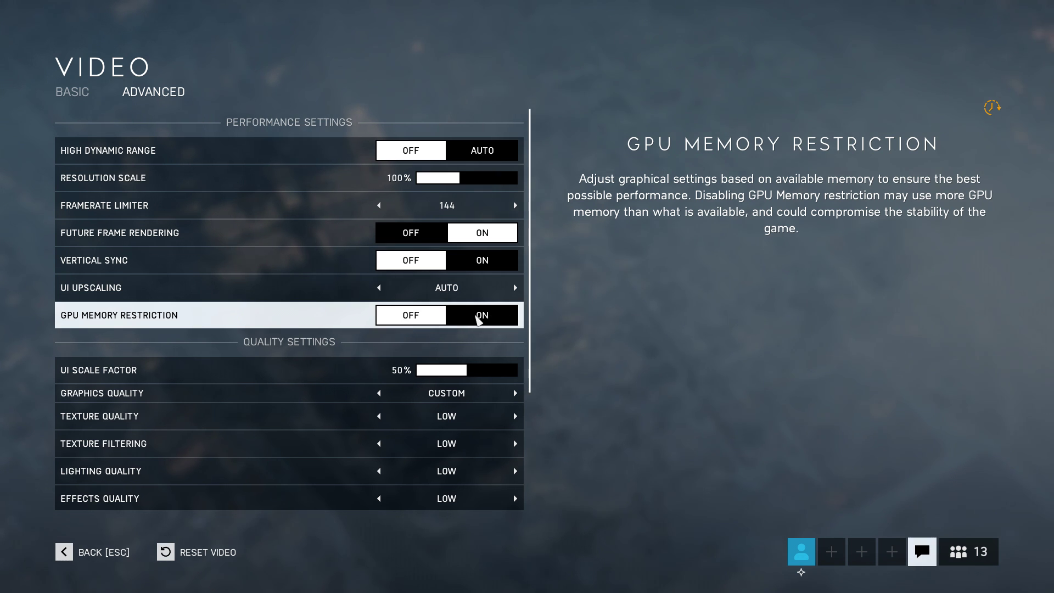
scroll(379, 352, down, 3)
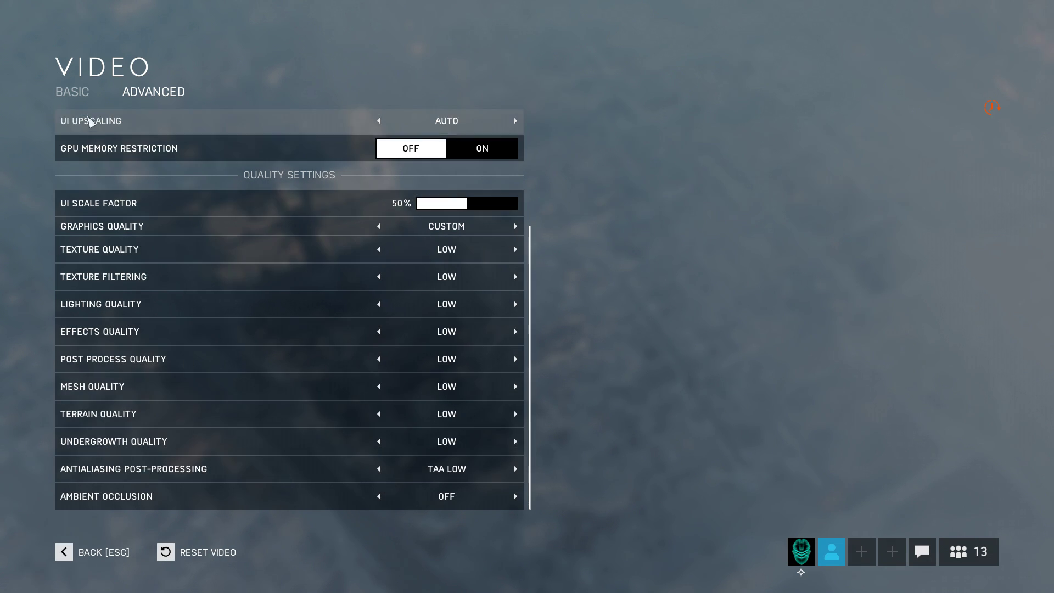
click(72, 92)
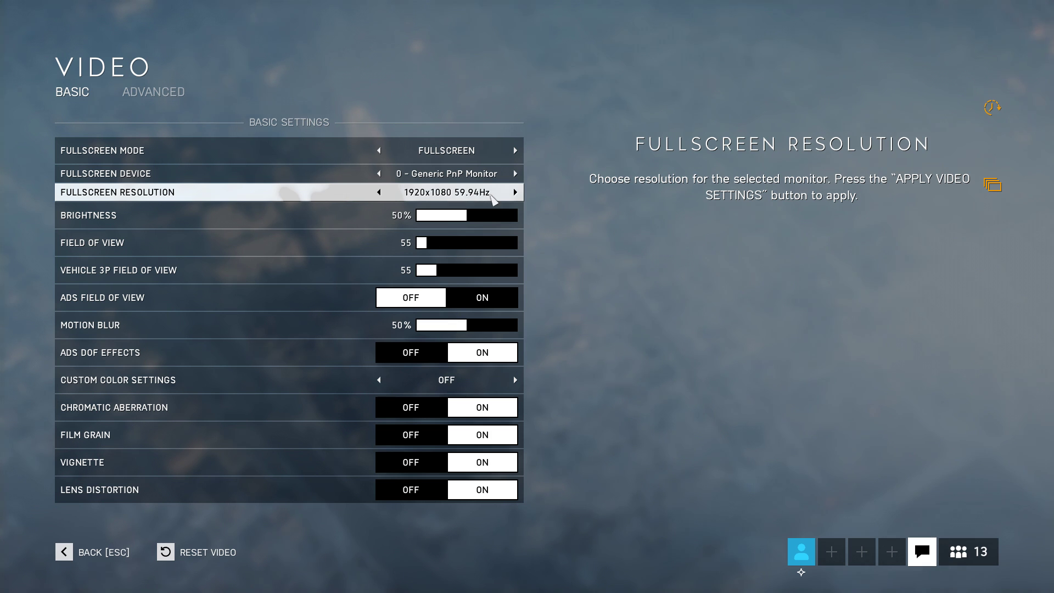
Set Fullscreen Resolution to 1920x1080 143.85Hz, Brightness to 31%, and save the video settings.
click(492, 198)
click(483, 199)
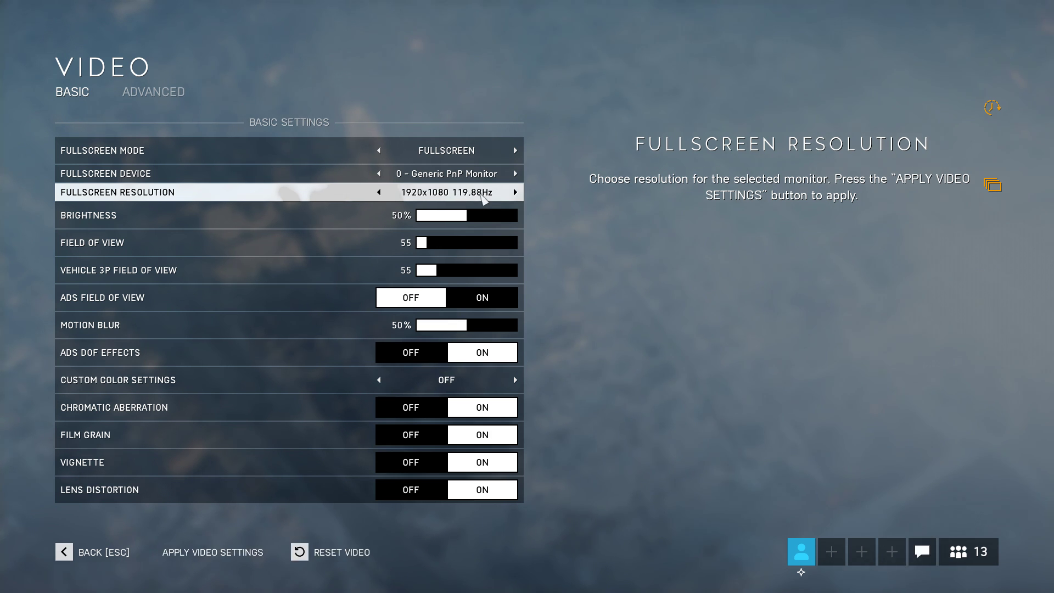
click(483, 198)
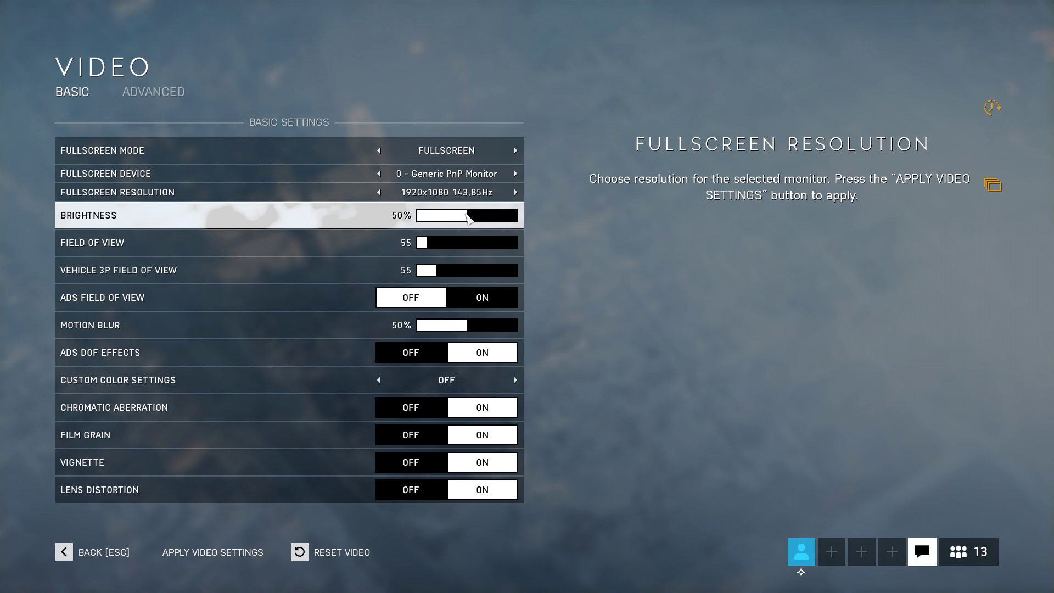
drag(468, 218, 451, 217)
key(Return)
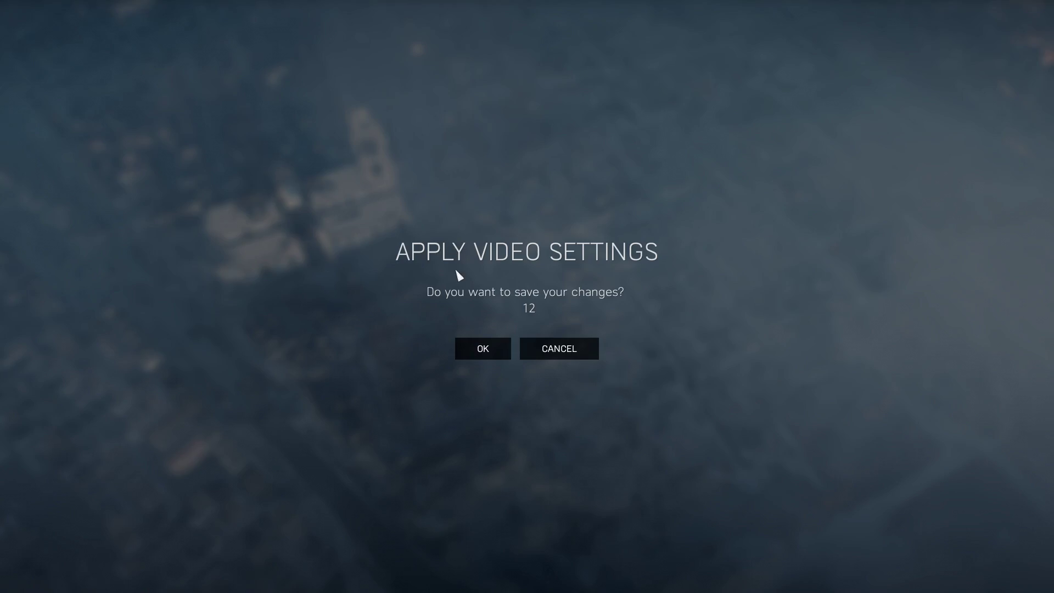
click(483, 346)
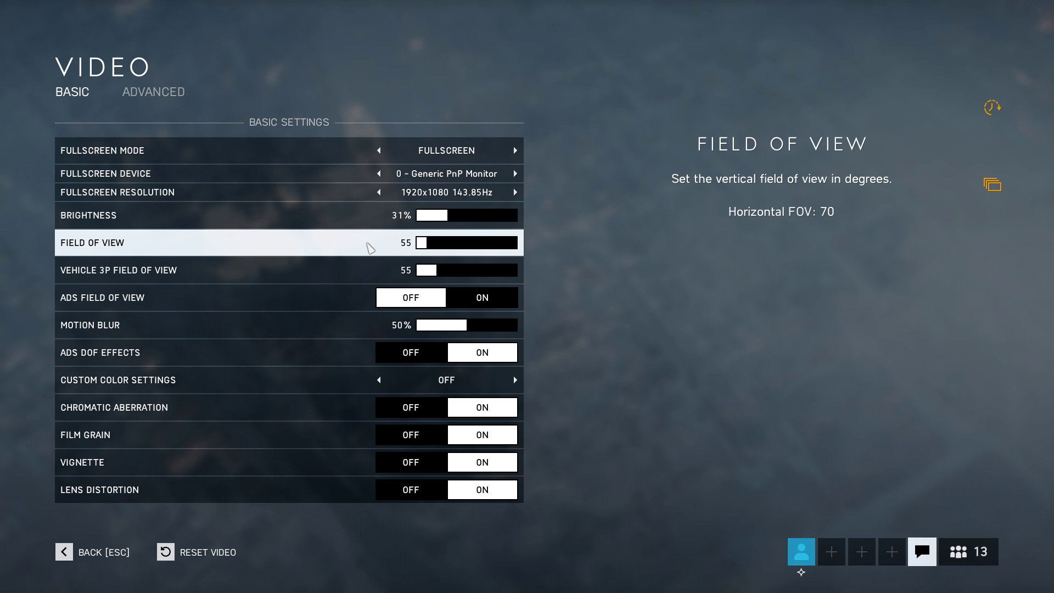
Set field of view and vehicle FOV to 60, ADS FOV on, motion blur and ADS DOF off, Tritanopia colours.
drag(433, 245, 439, 245)
drag(437, 270, 449, 274)
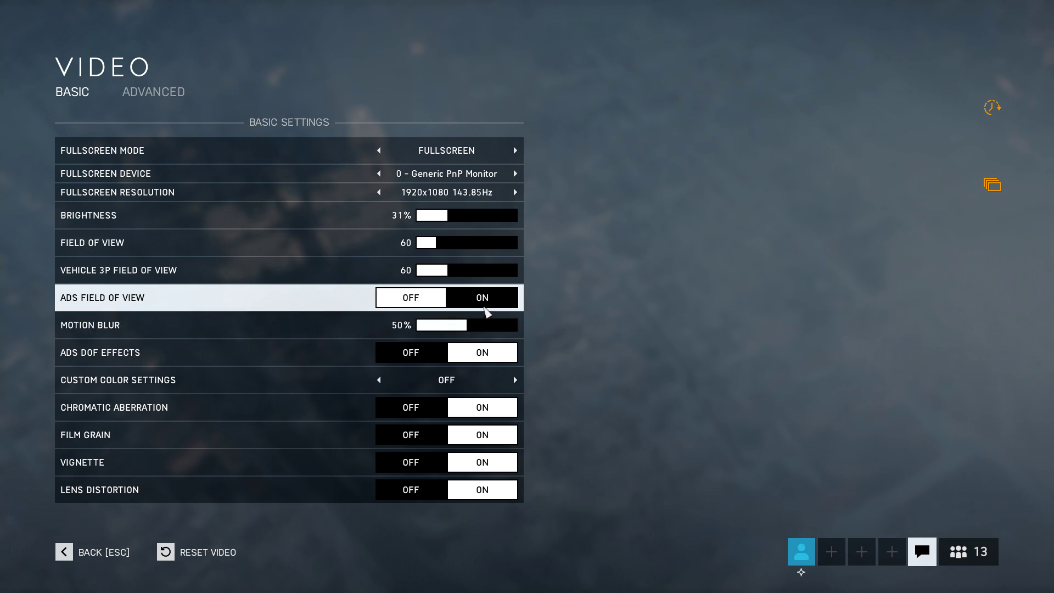
click(483, 299)
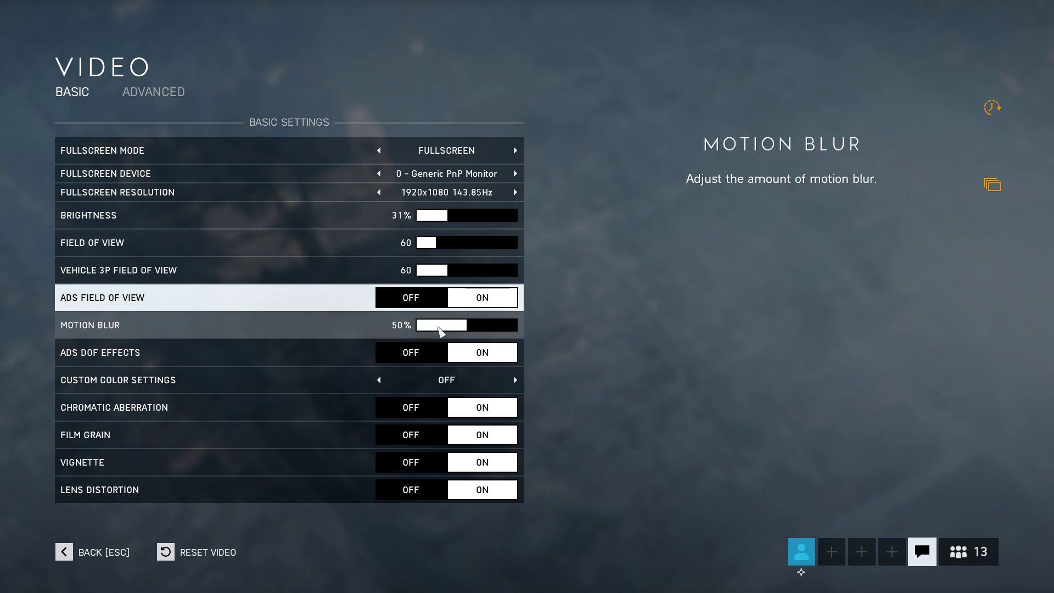
click(436, 325)
drag(438, 328, 404, 332)
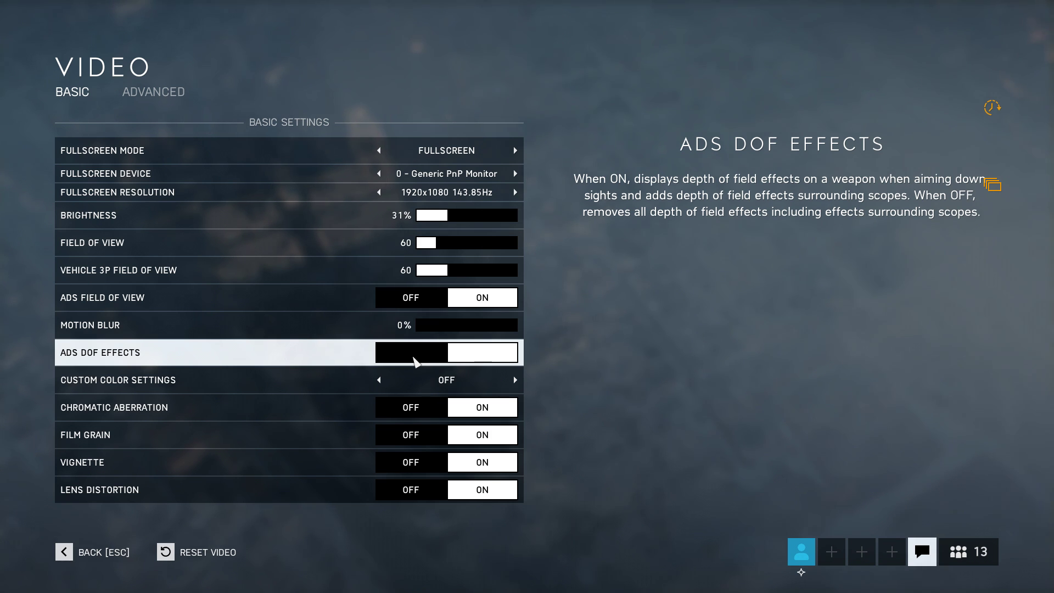
click(414, 358)
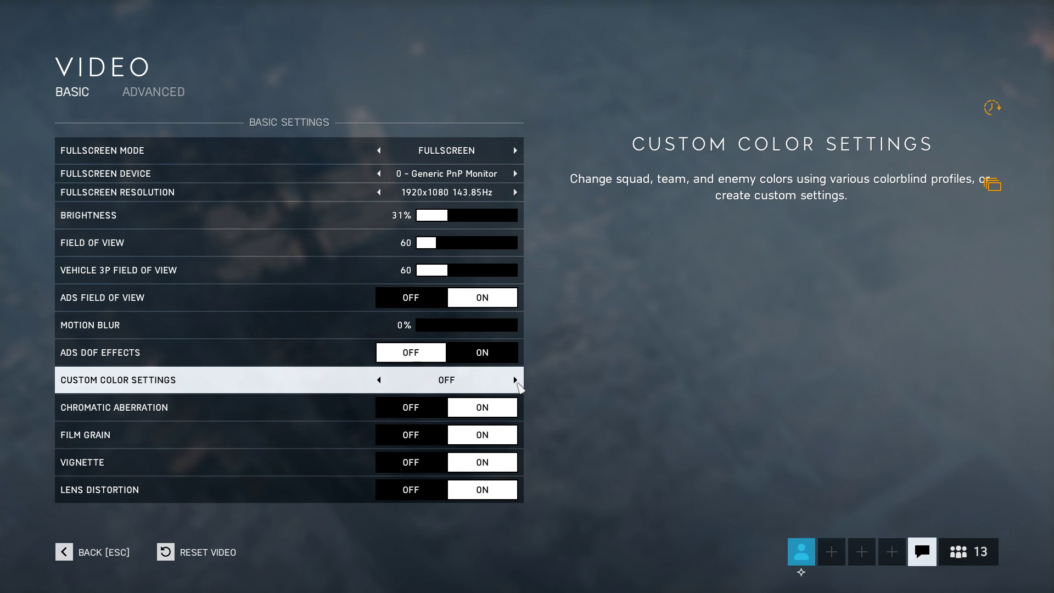
click(516, 382)
click(516, 382)
Turn off chromatic aberration, film grain, vignette and lens distortion, then return to Options.
scroll(274, 384, down, 1)
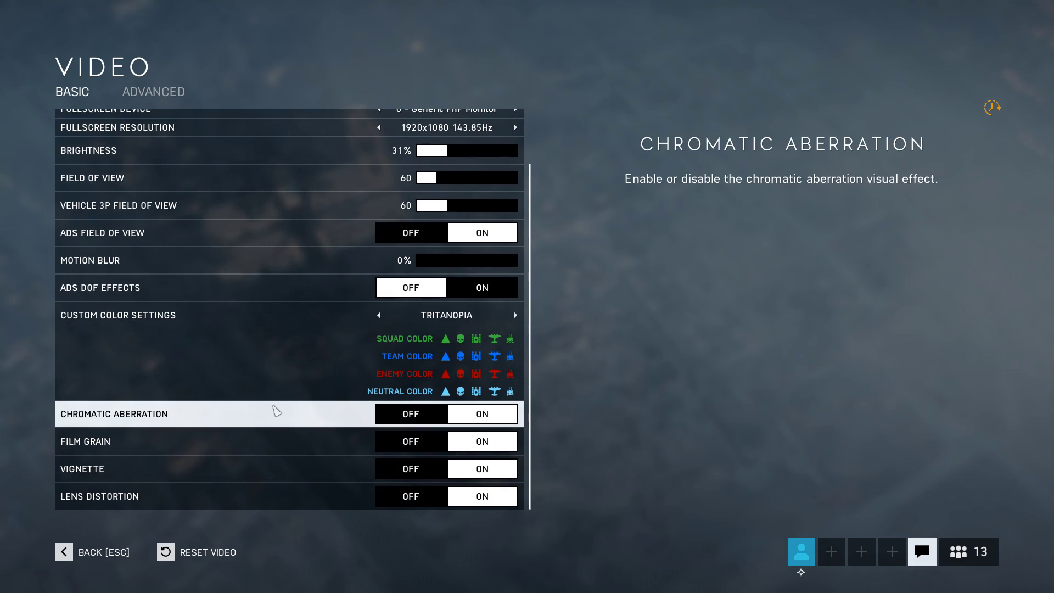
click(411, 413)
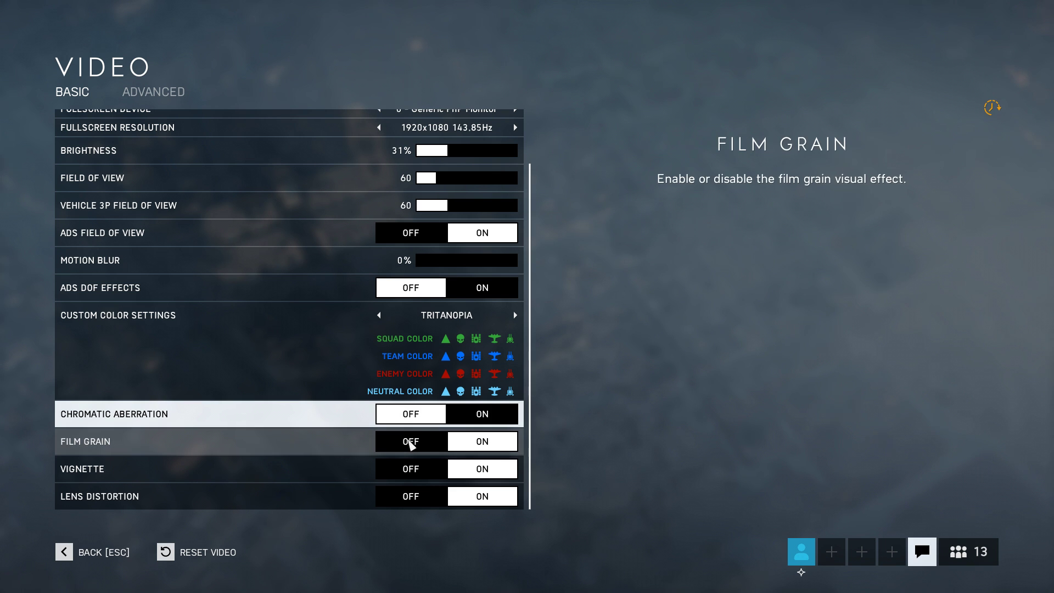
click(410, 441)
click(410, 469)
click(411, 496)
key(Escape)
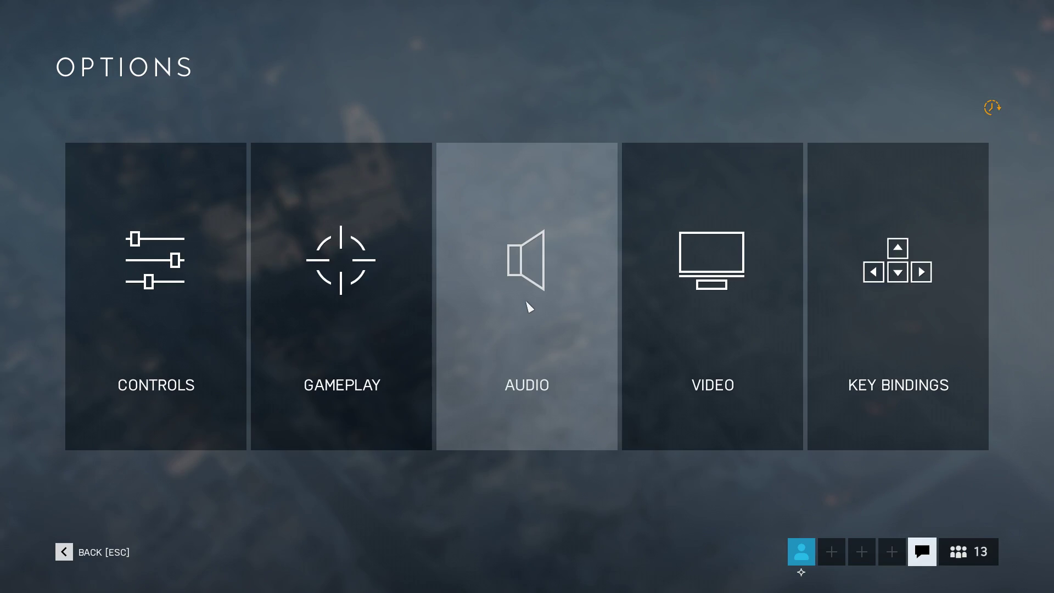
In Audio, keep music at 0%, set output to Stereo and the sound preset to Night Mode.
click(528, 302)
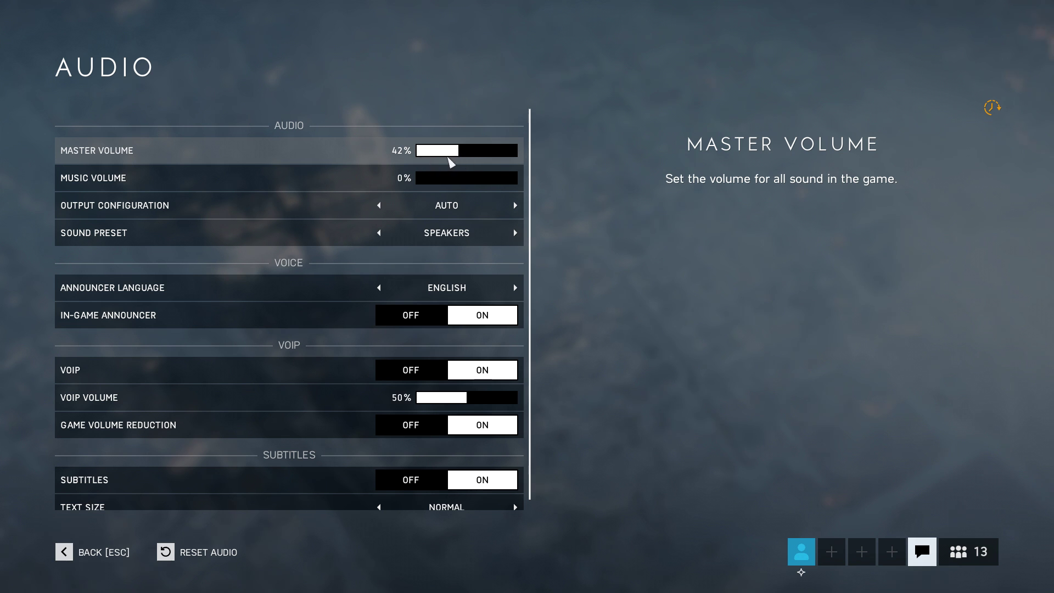
drag(439, 185, 422, 186)
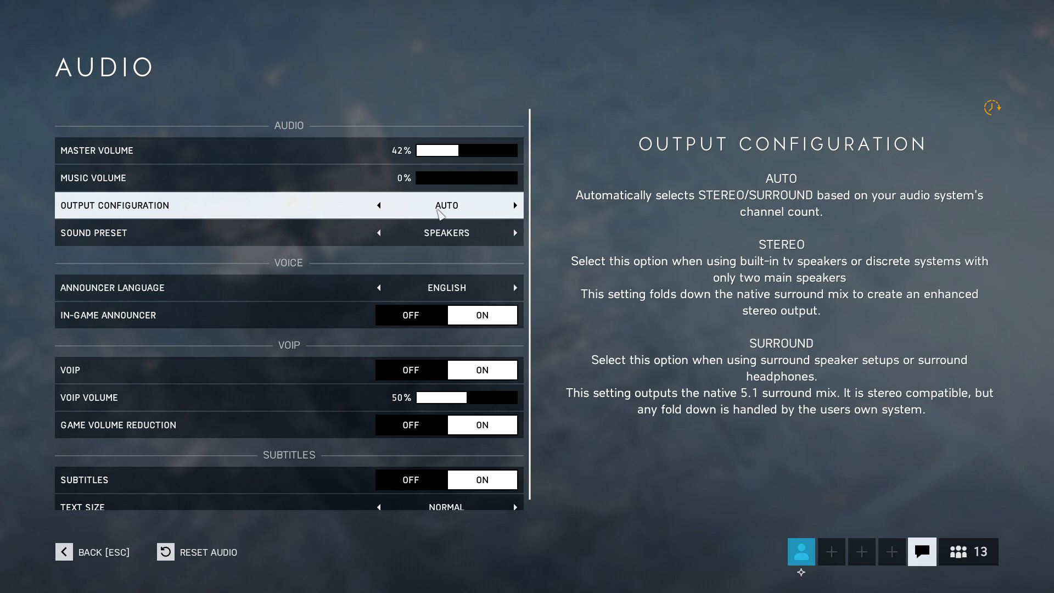
click(515, 206)
click(515, 205)
click(515, 233)
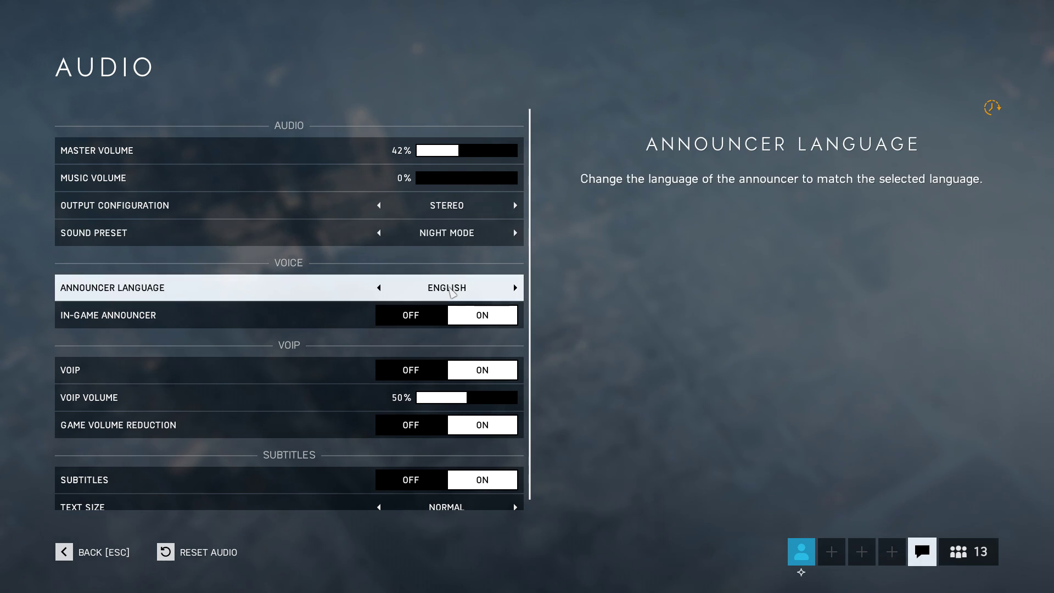
Lower VOIP volume to 30%, turn off game volume reduction and subtitles, and go back.
scroll(444, 289, down, 1)
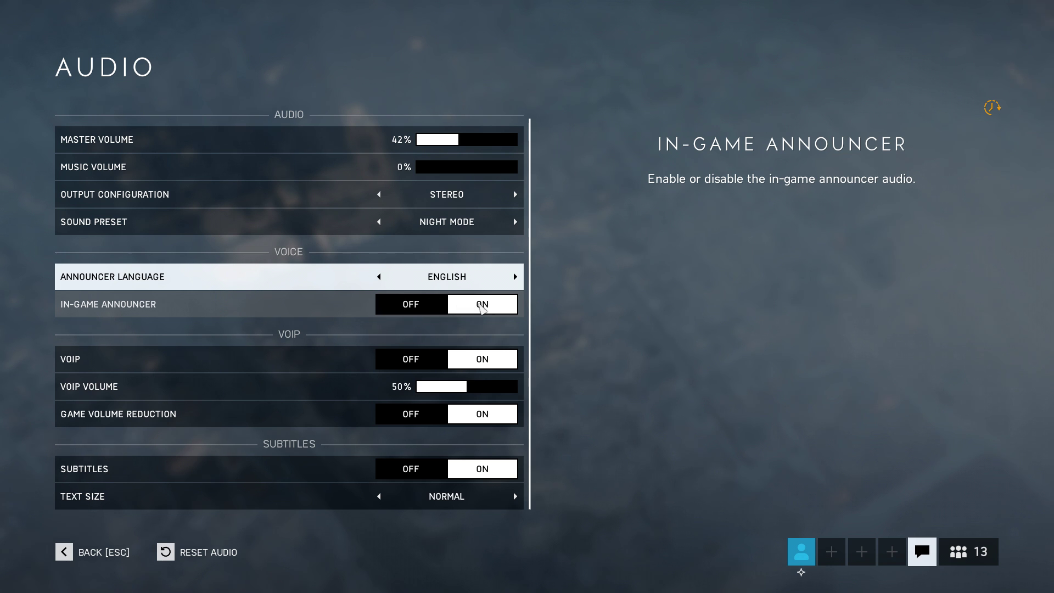
click(353, 368)
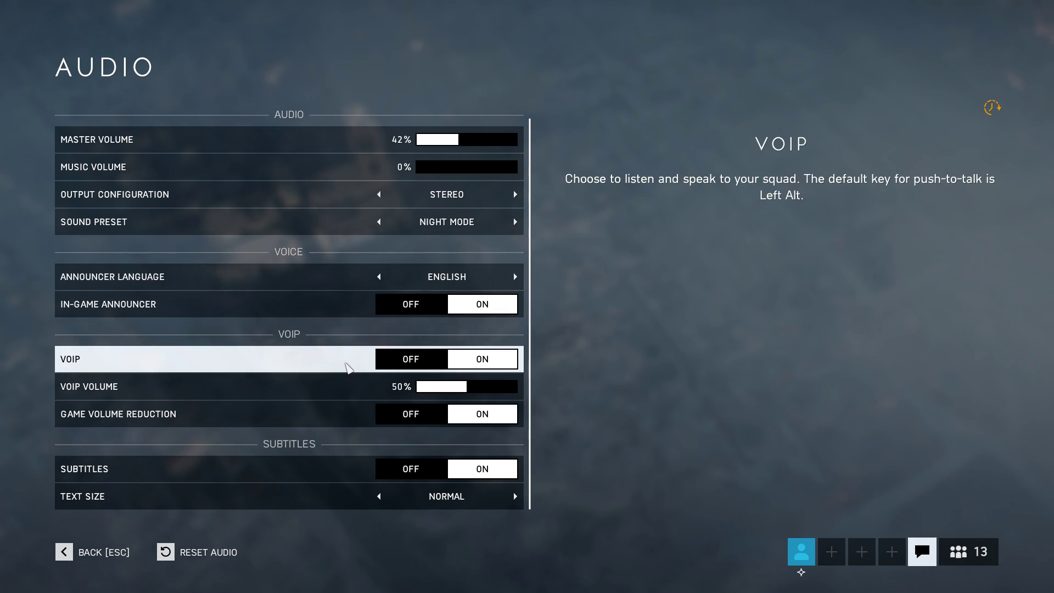
drag(458, 387, 446, 389)
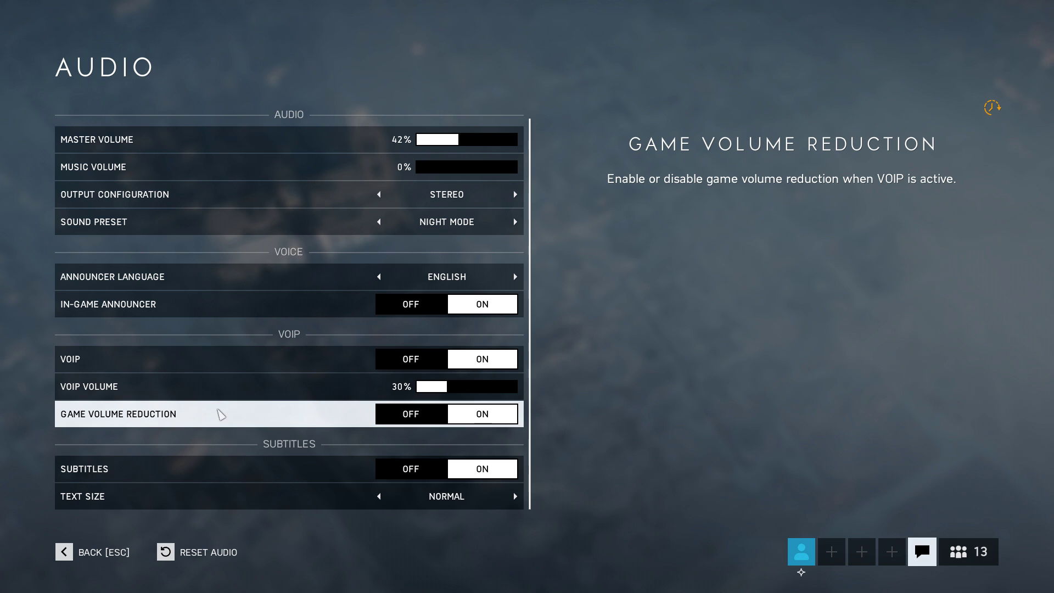
click(412, 415)
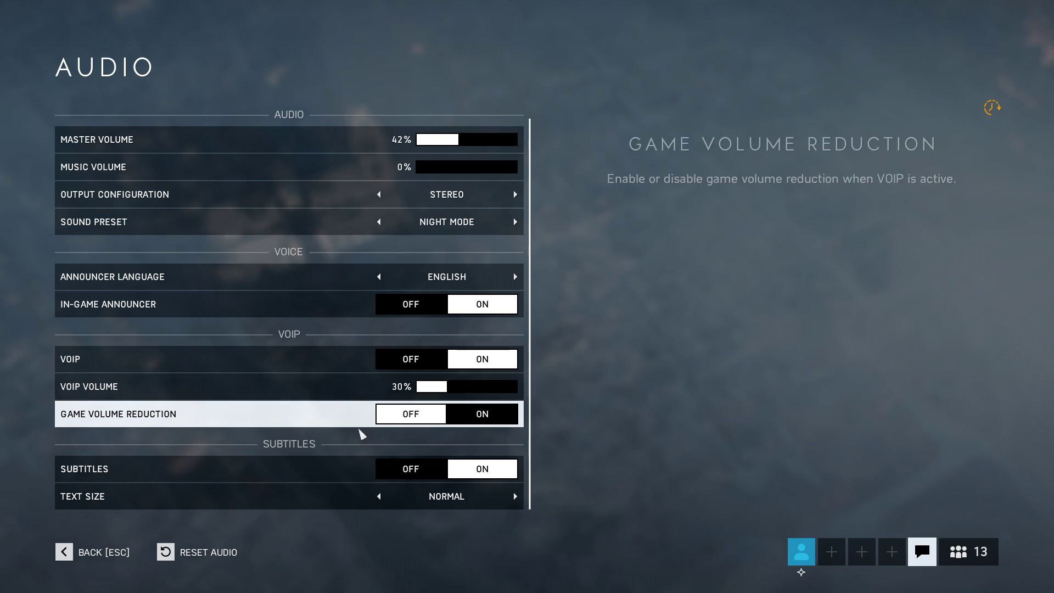
click(421, 469)
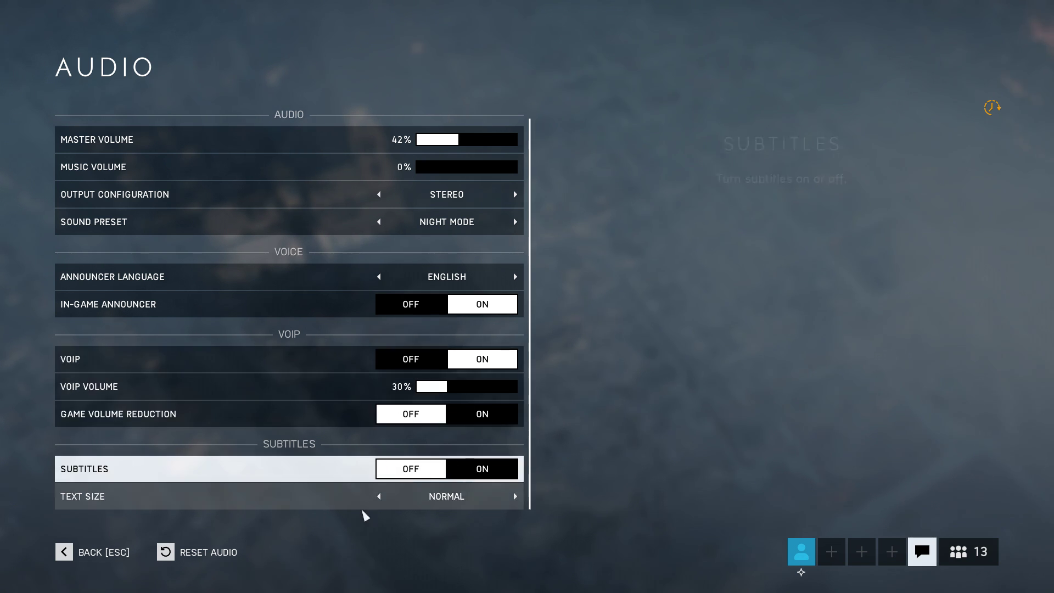
scroll(161, 384, up, 1)
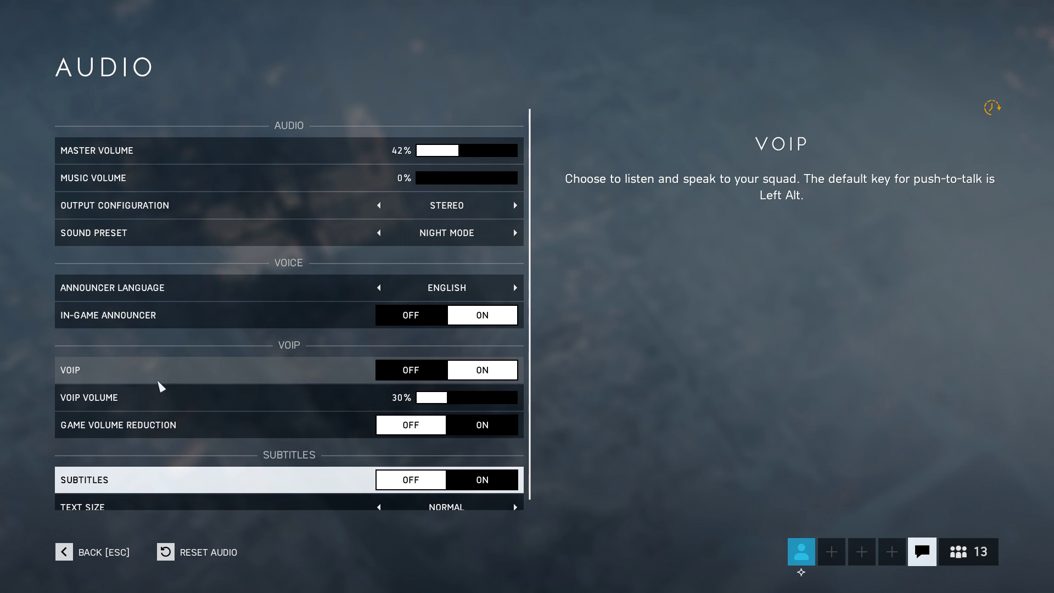
click(88, 549)
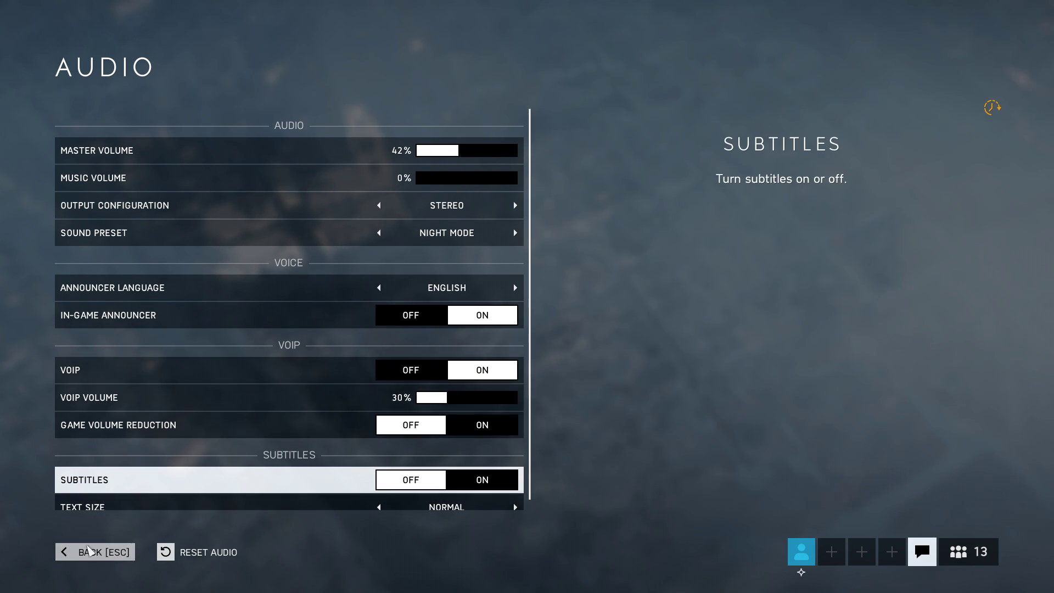
In Gameplay, turn HUD Motion off, set Player-Created Content to Hide and Inventory to Show.
click(337, 328)
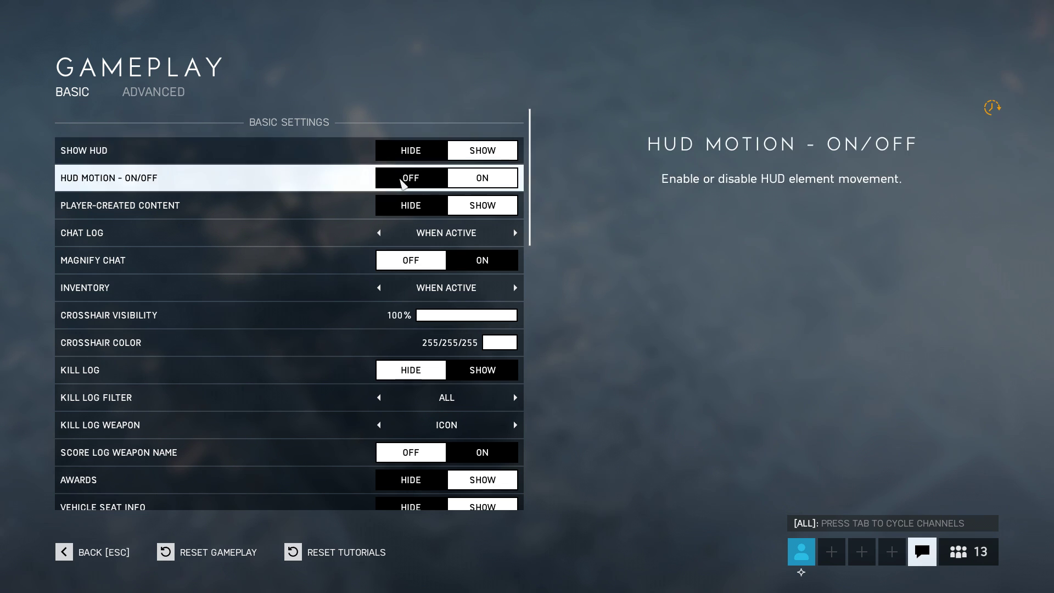
click(400, 179)
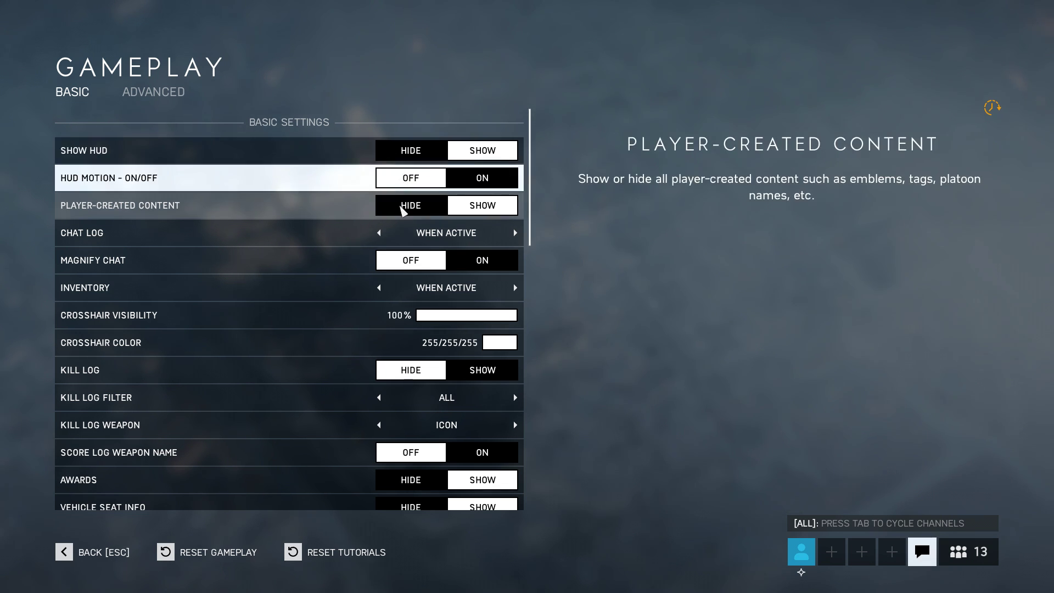
click(402, 208)
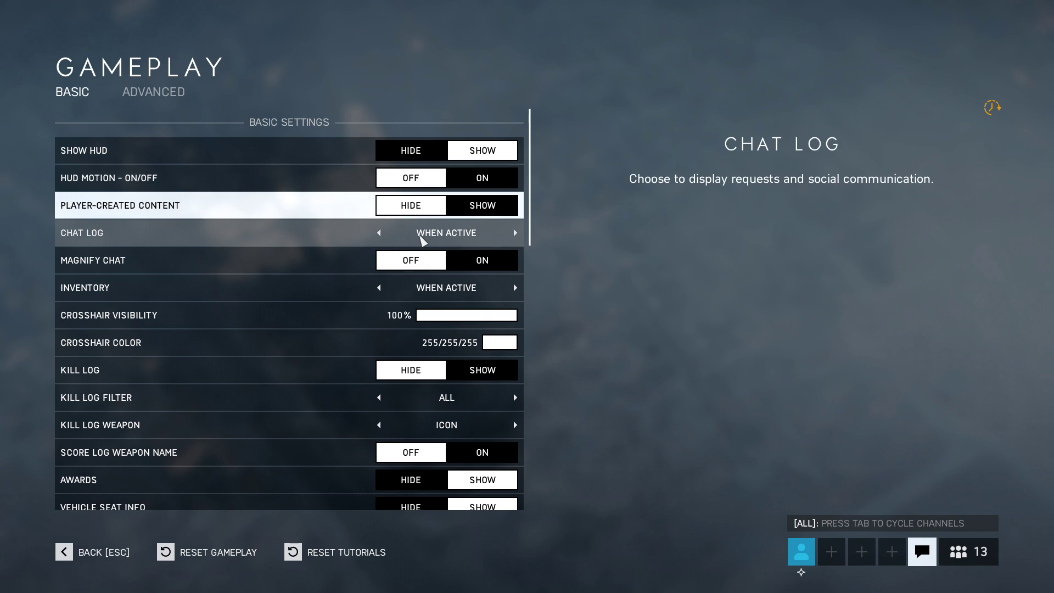
click(403, 263)
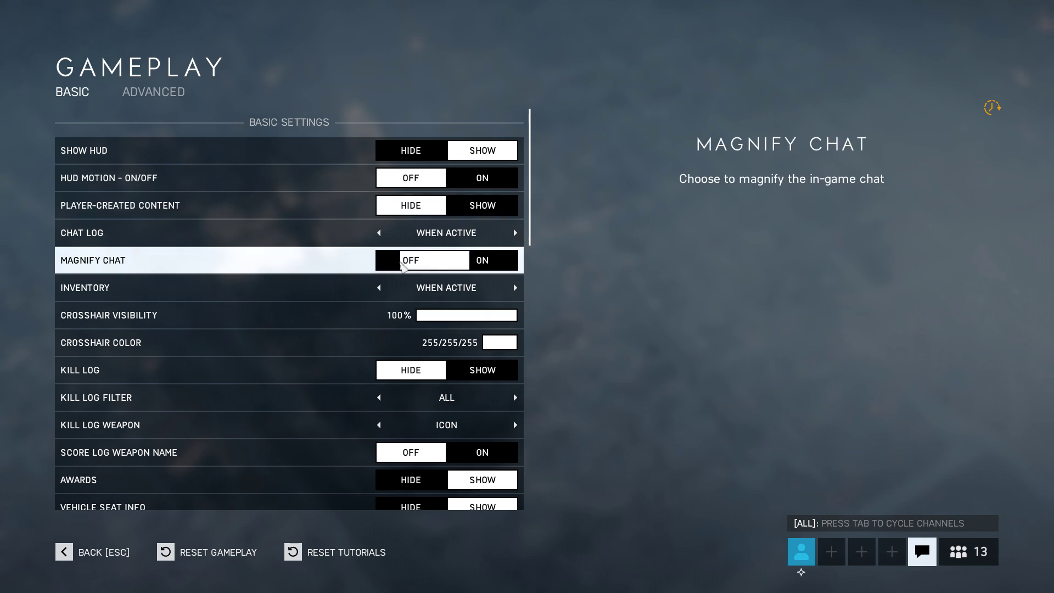
click(515, 288)
click(515, 288)
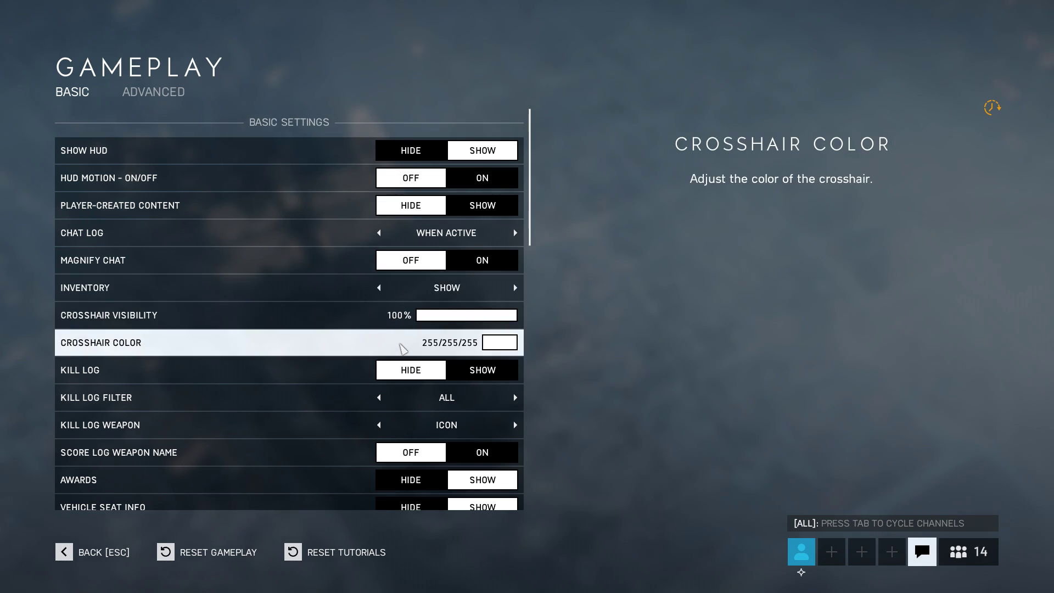
Set the crosshair colour to light pink 255/175/175 and switch the kill log on.
click(403, 347)
drag(376, 357, 375, 369)
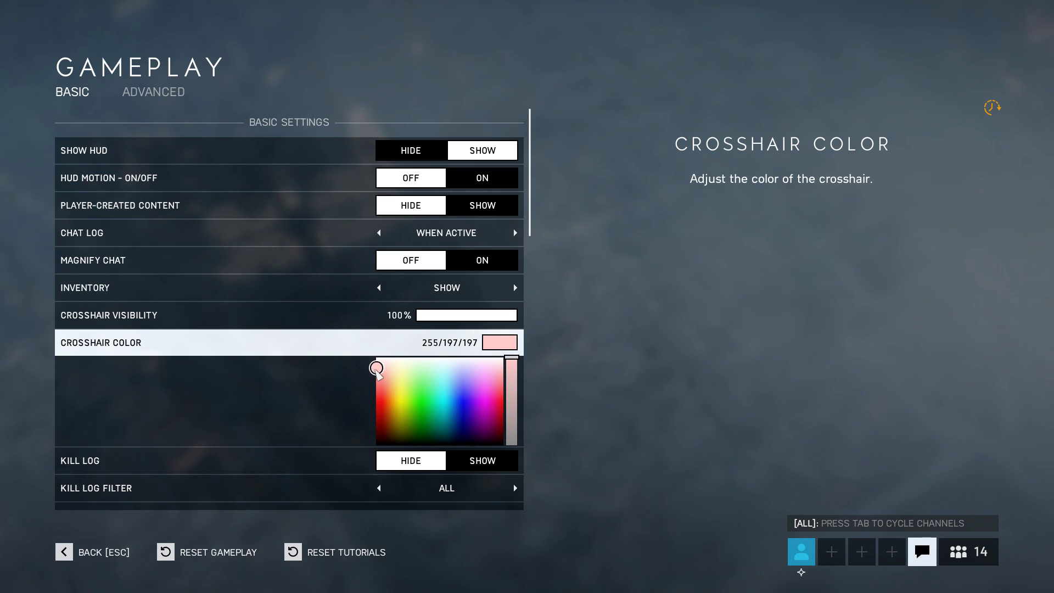
drag(376, 369, 377, 374)
click(377, 351)
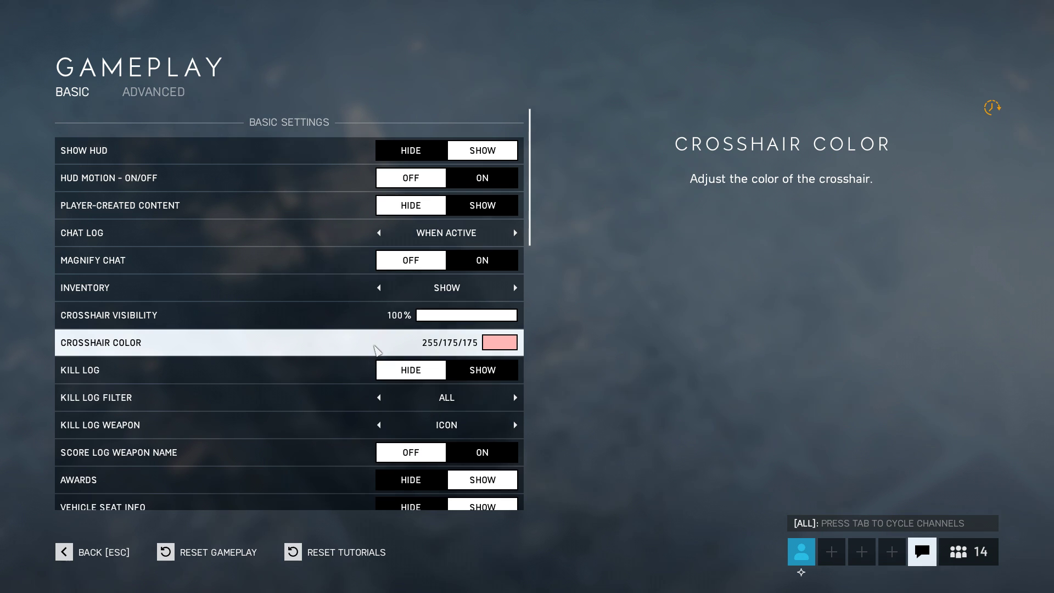
click(459, 374)
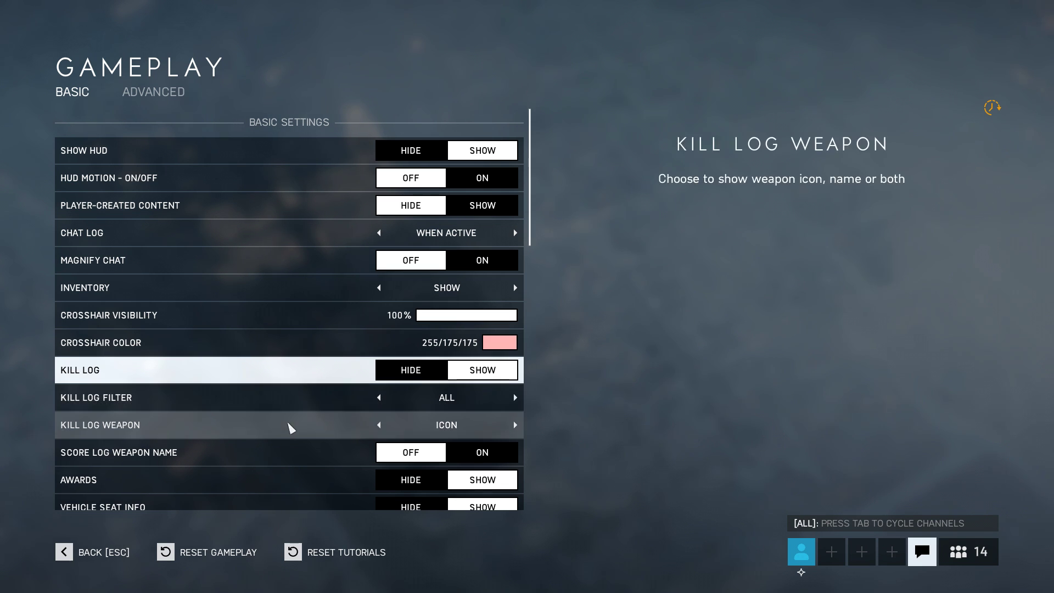
Set Awards and Critical Messages to Hide and turn Share Usage Data off.
click(415, 435)
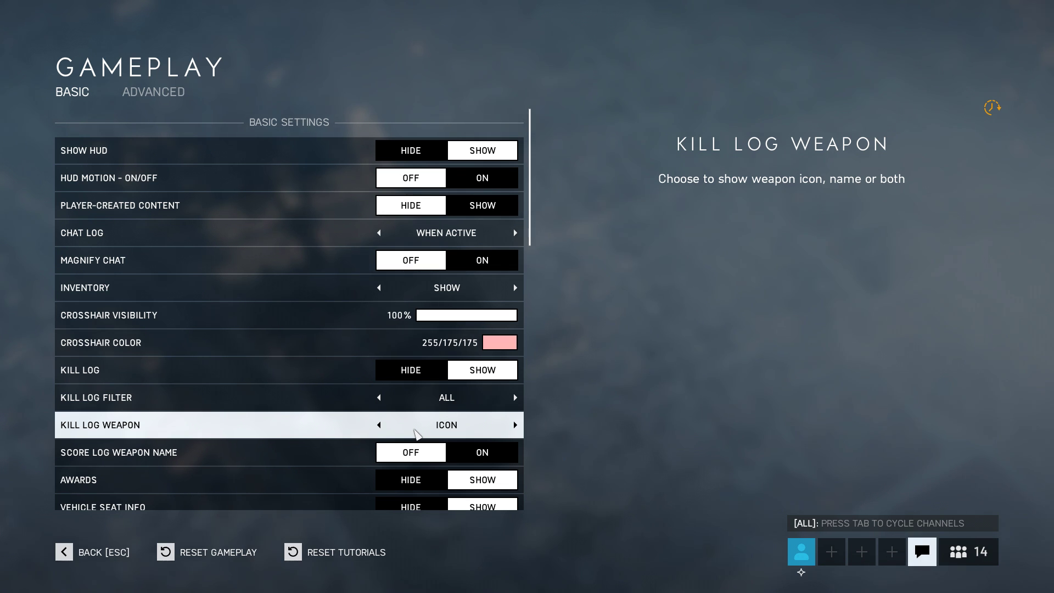
scroll(384, 428, down, 2)
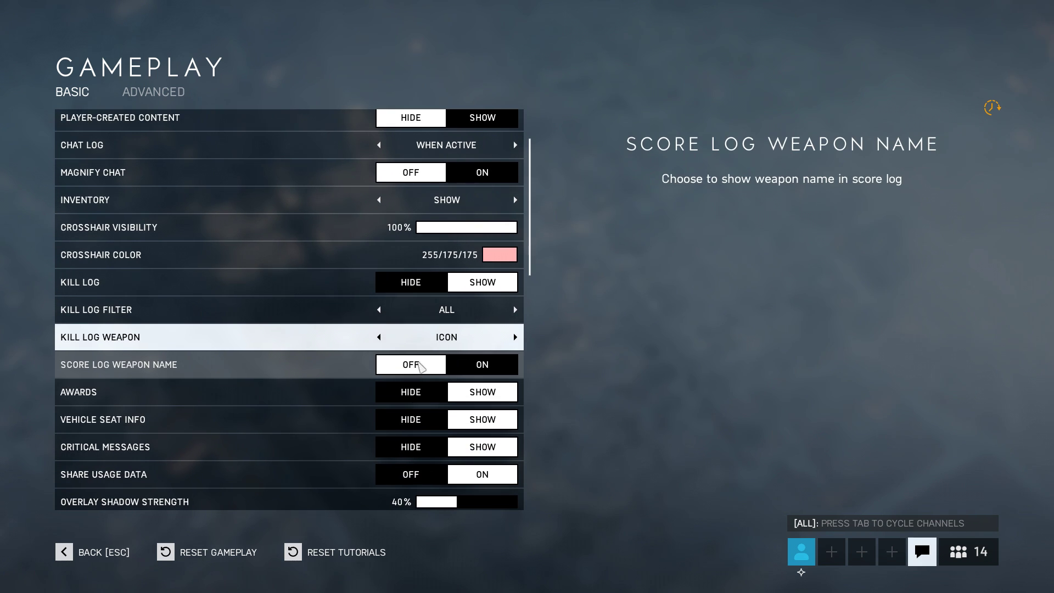
click(420, 393)
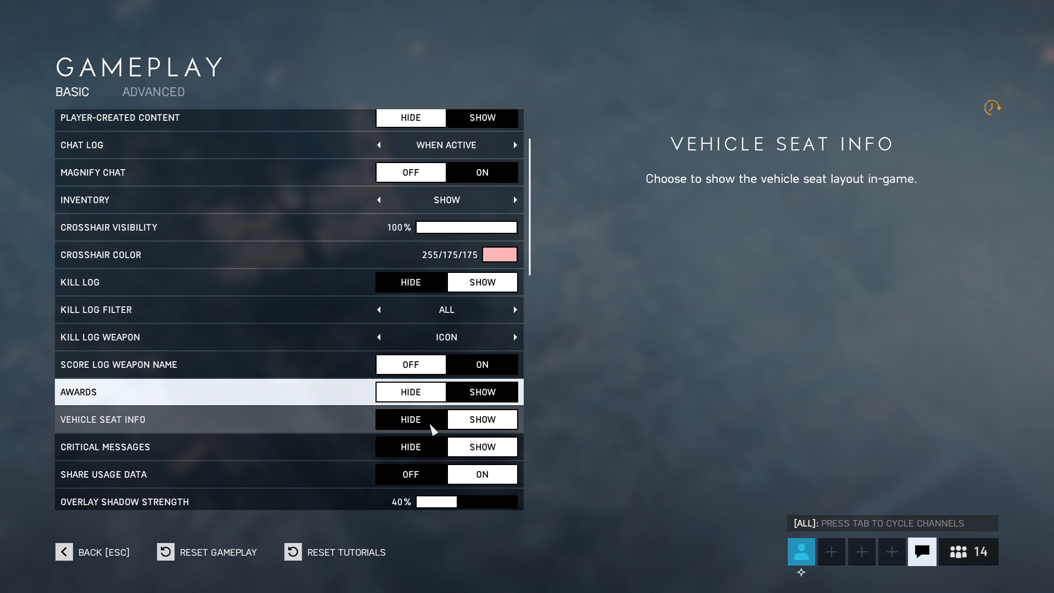
click(413, 453)
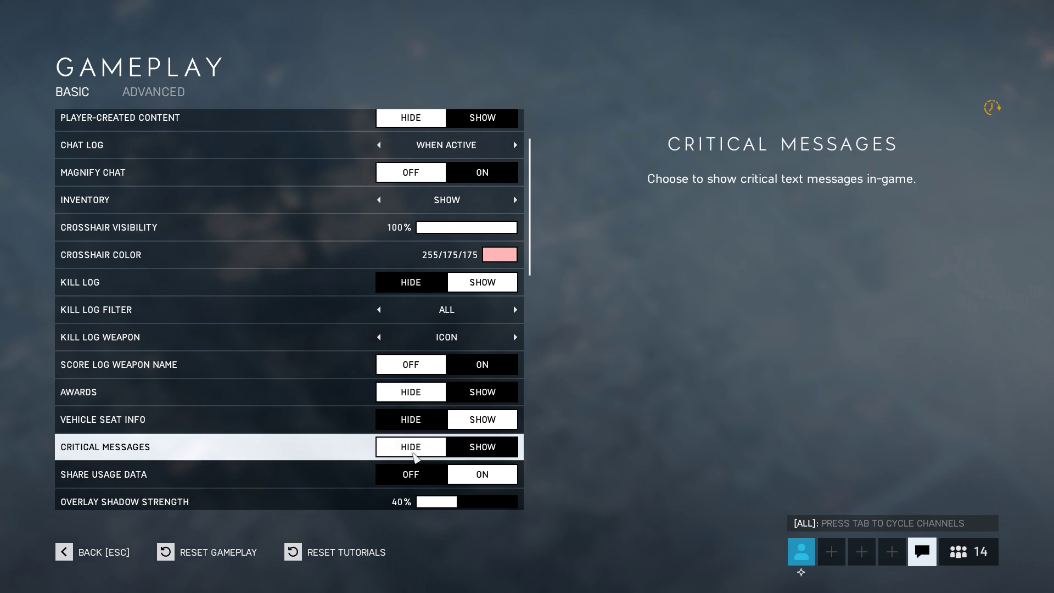
click(417, 475)
scroll(329, 439, down, 3)
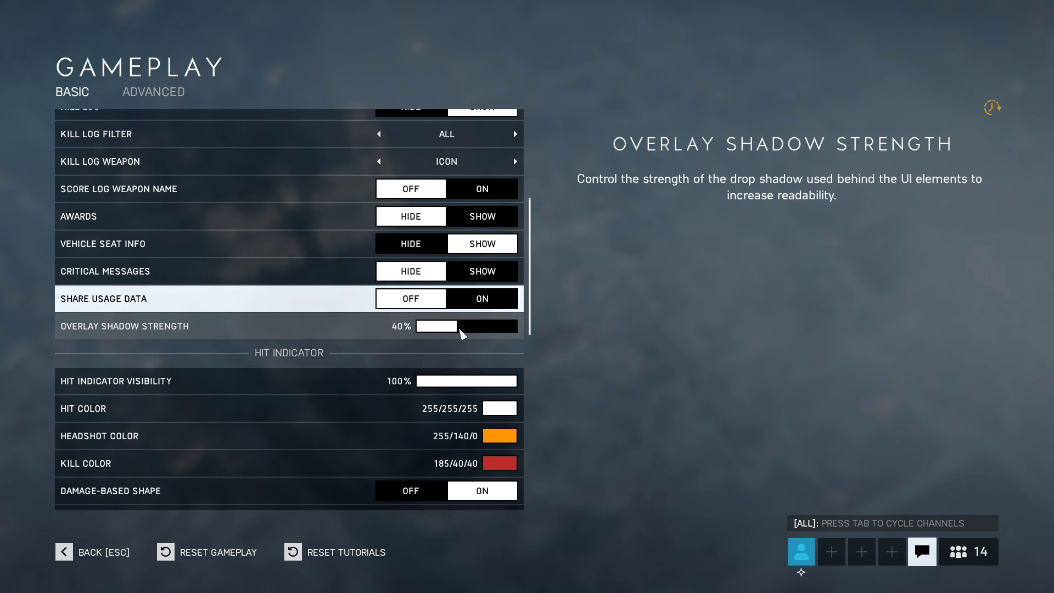
Turn off the damage-based hit indicator shape and set the on-foot minimap zoom radius to 101.
scroll(486, 335, down, 3)
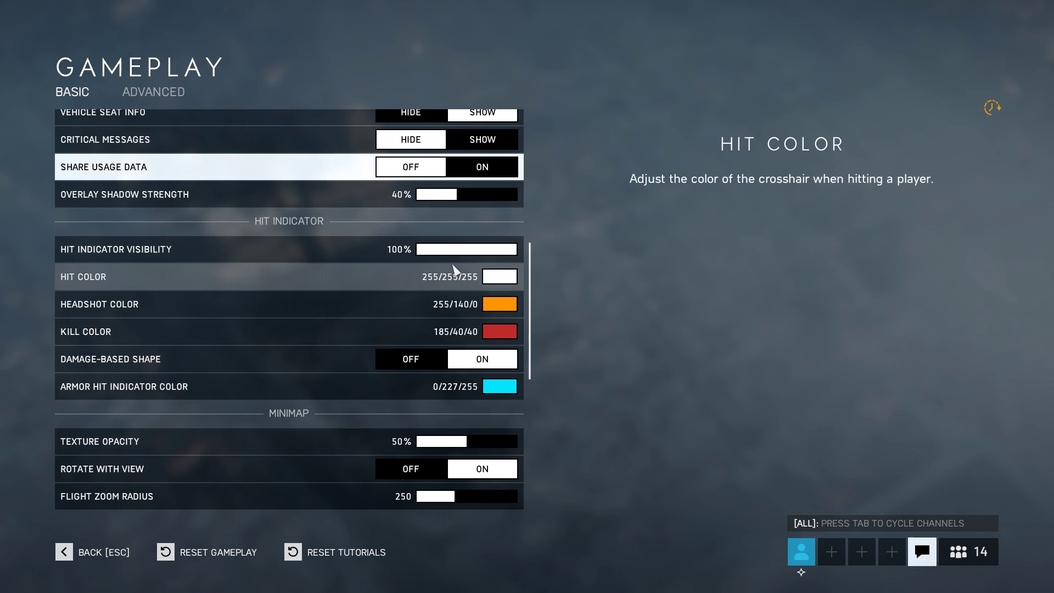
scroll(392, 364, down, 3)
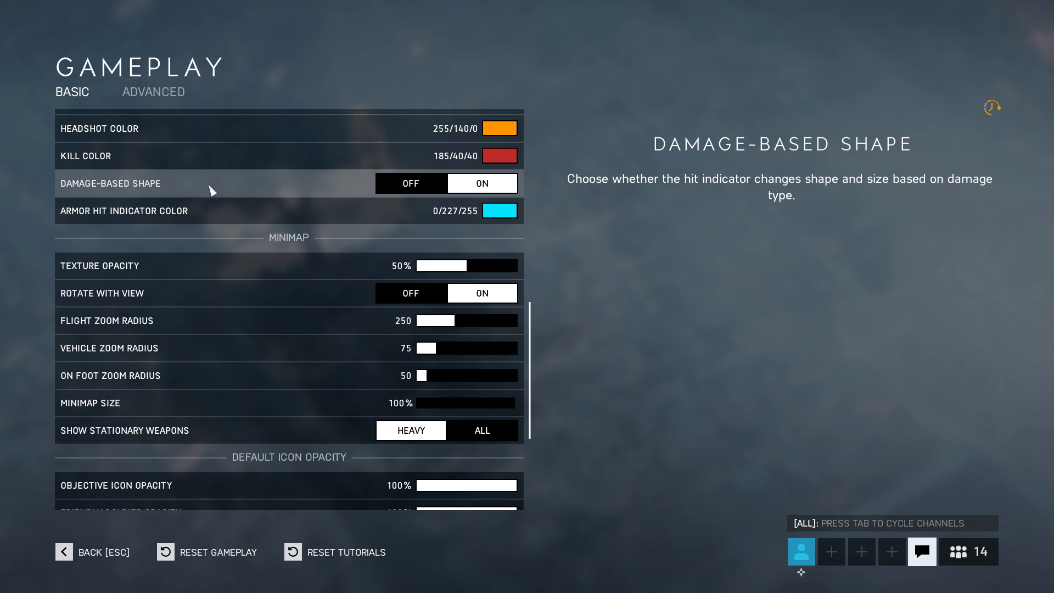
click(413, 184)
scroll(411, 184, down, 1)
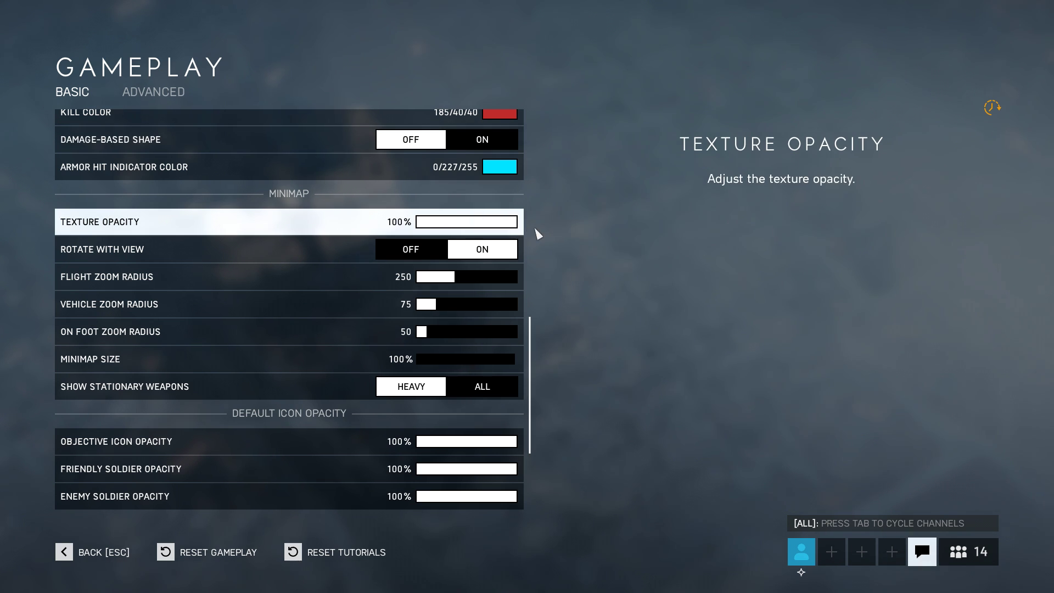
click(446, 333)
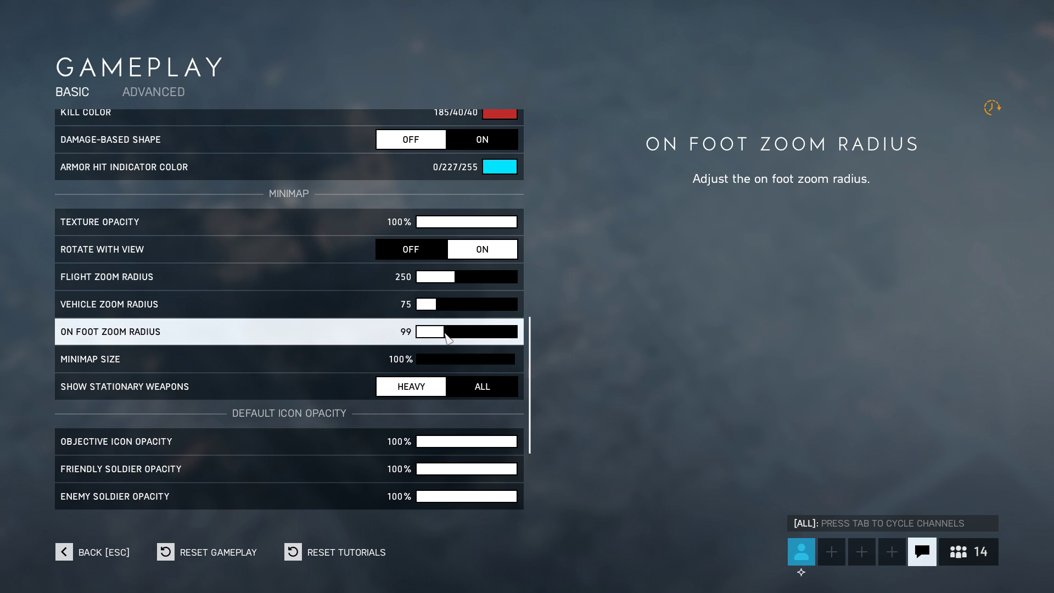
click(445, 333)
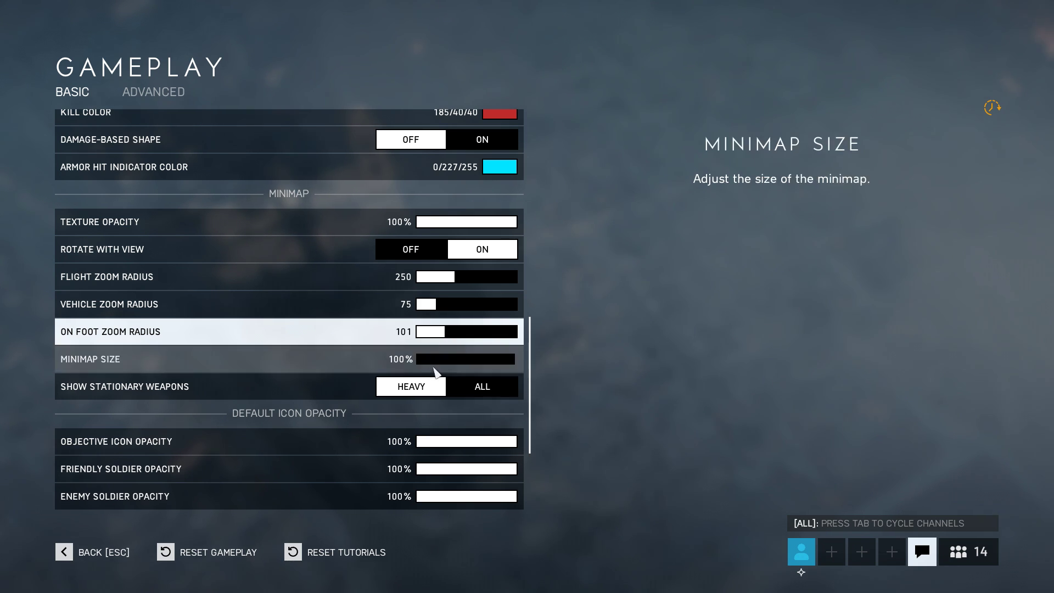
scroll(441, 346, down, 1)
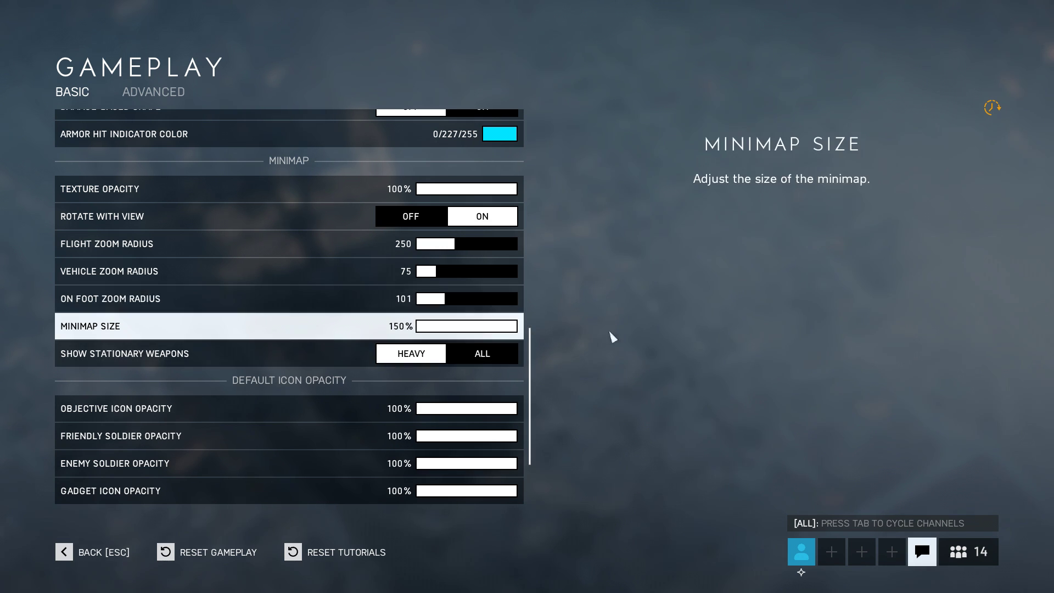
scroll(401, 329, down, 5)
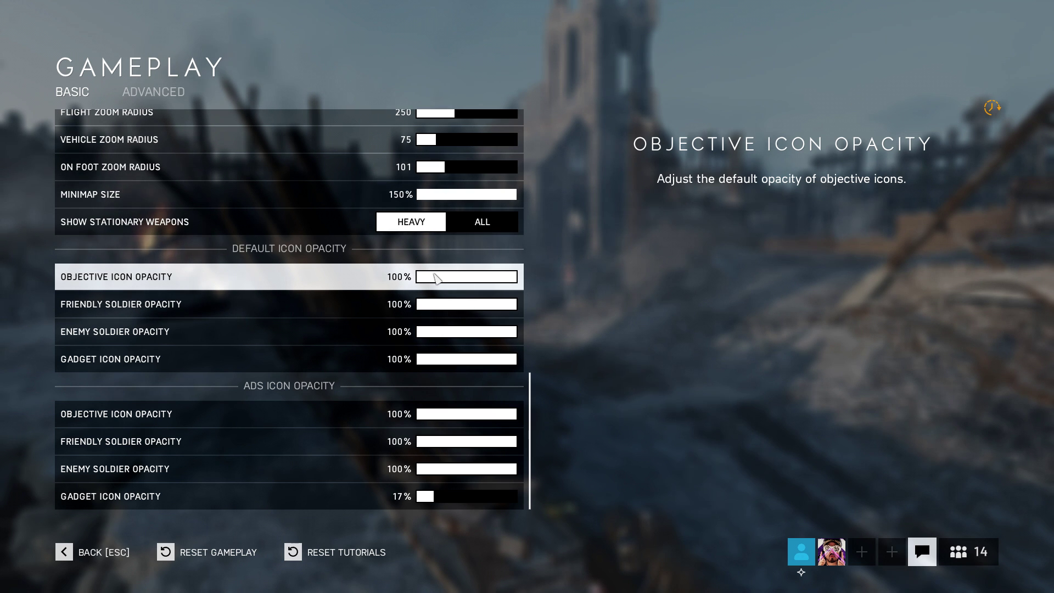
Set default objective icon opacity to 0% and ADS objective icon opacity to about half.
drag(450, 277, 357, 278)
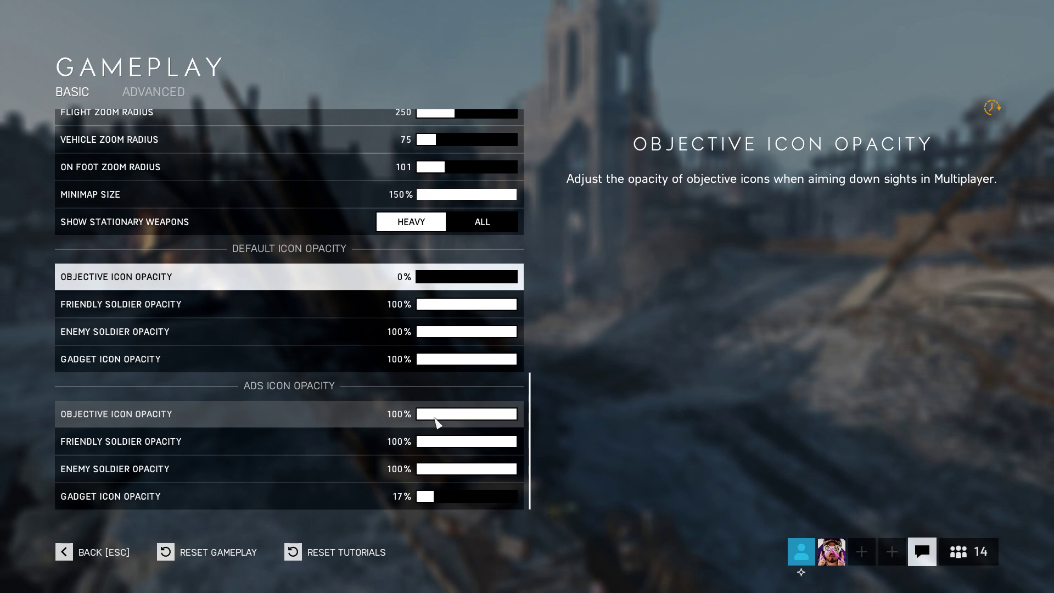
drag(470, 419, 470, 418)
key(Escape)
key(Escape)
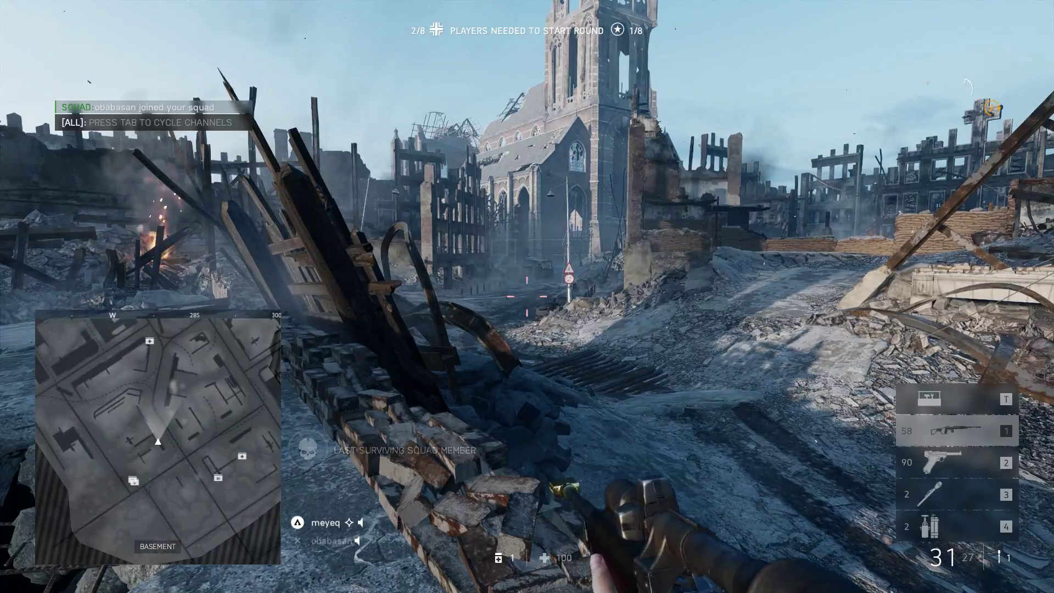
key(2)
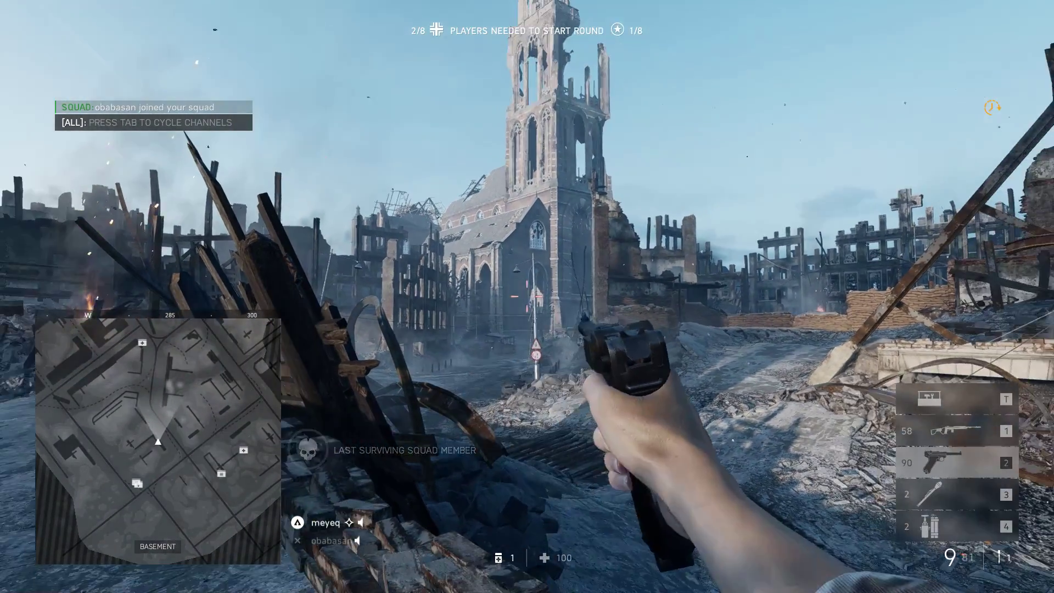
key(Escape)
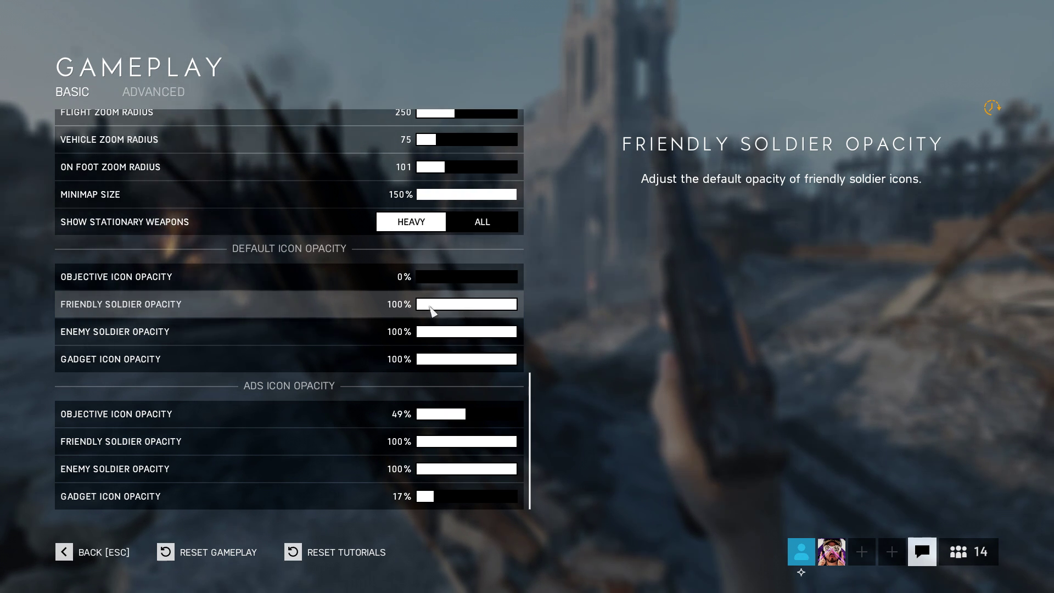
Set default friendly, enemy and gadget icon opacity to 45%, 60% and 35%, then return to the game.
click(466, 312)
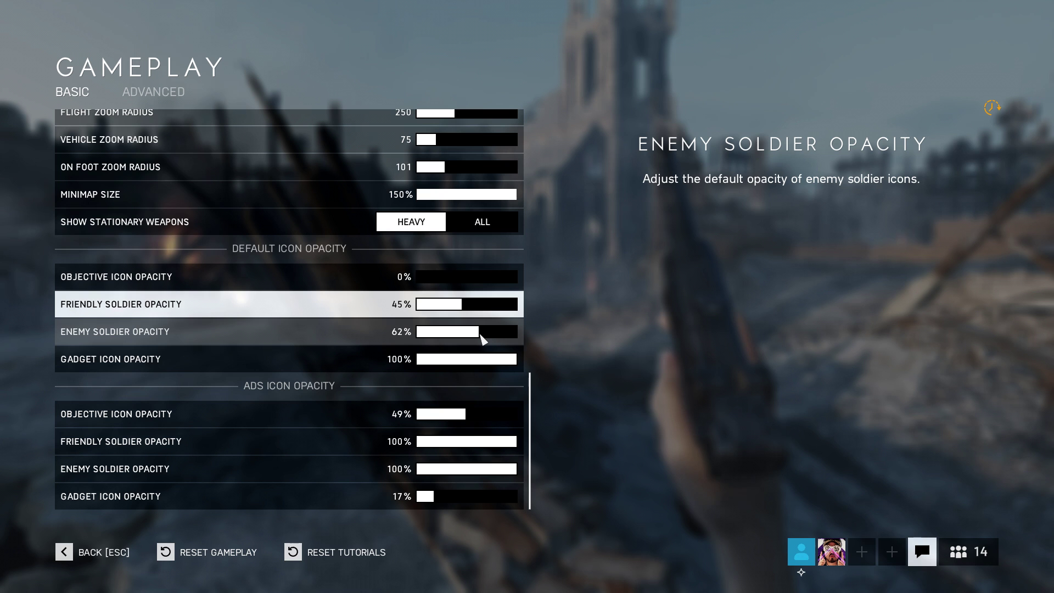
click(478, 337)
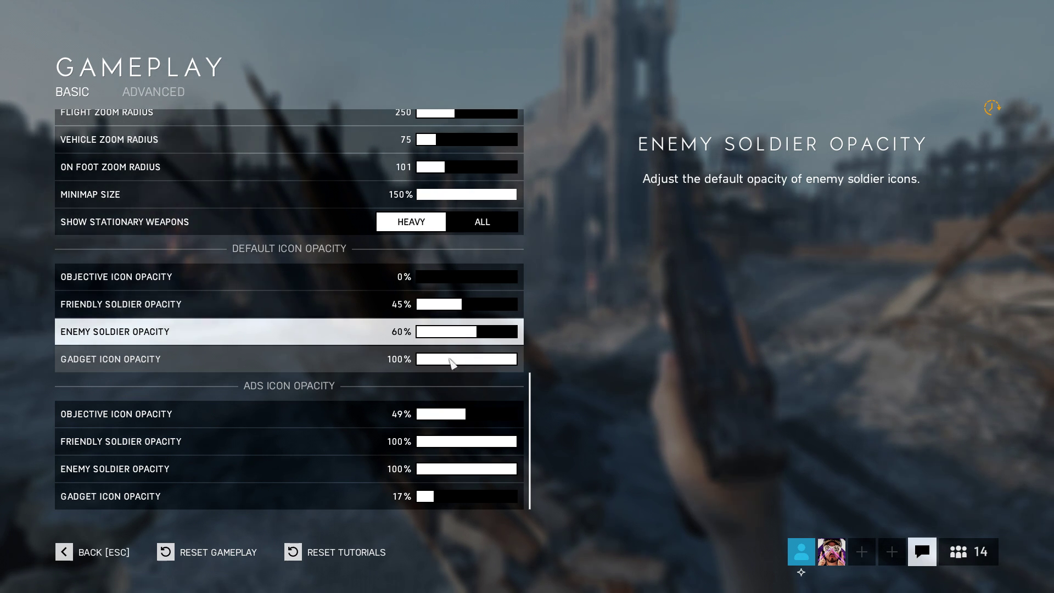
click(453, 358)
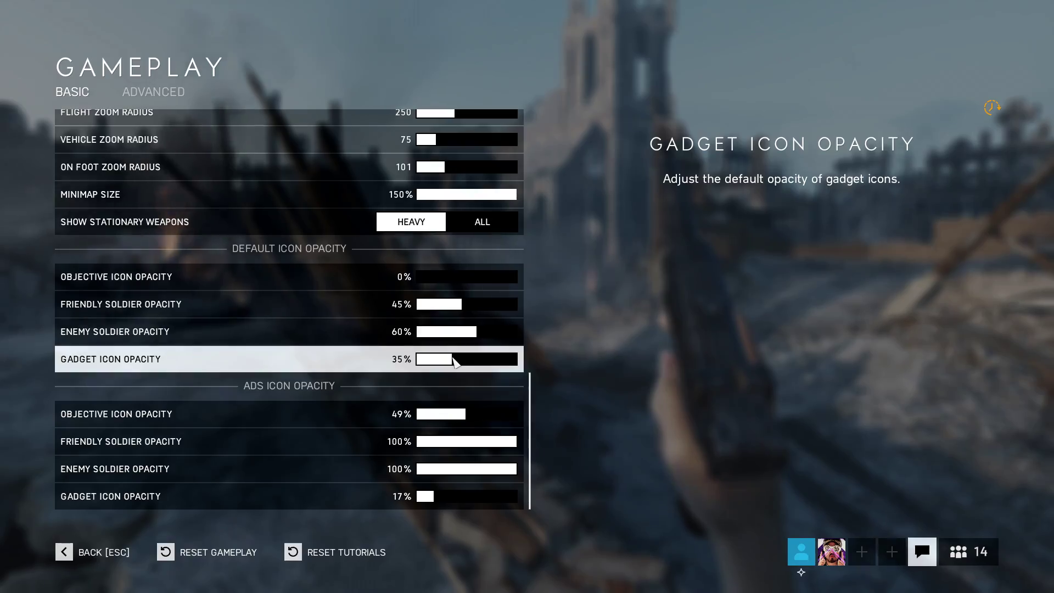
key(Escape)
key(Escape)
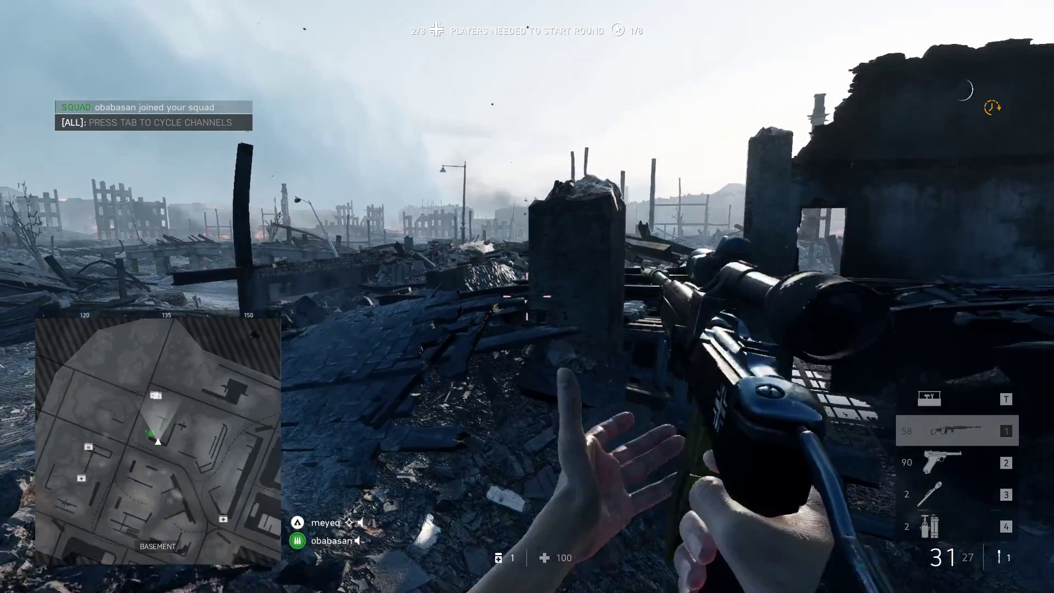
right_click(527, 297)
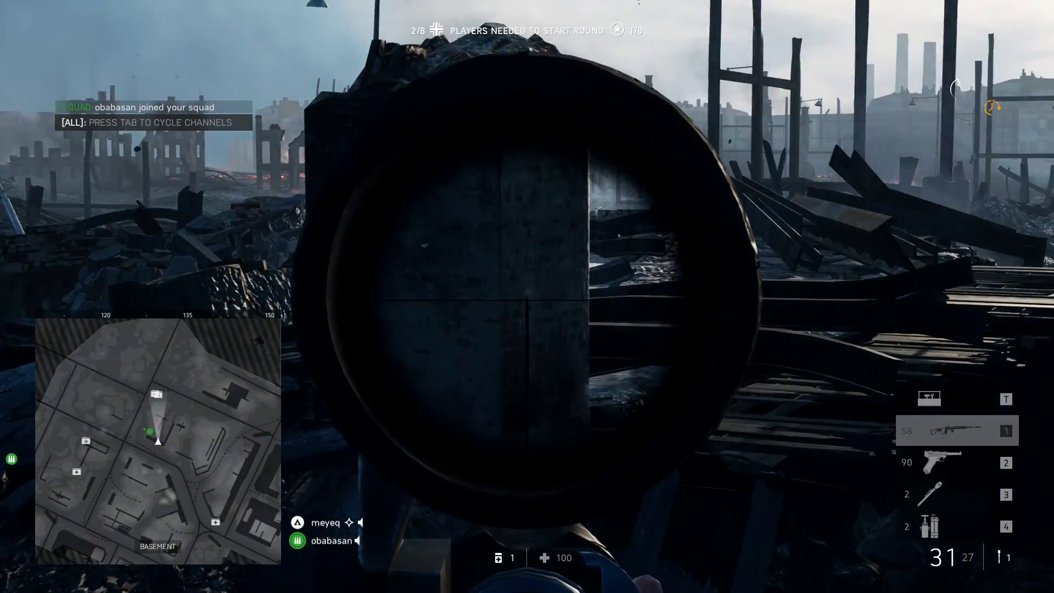
key(a)
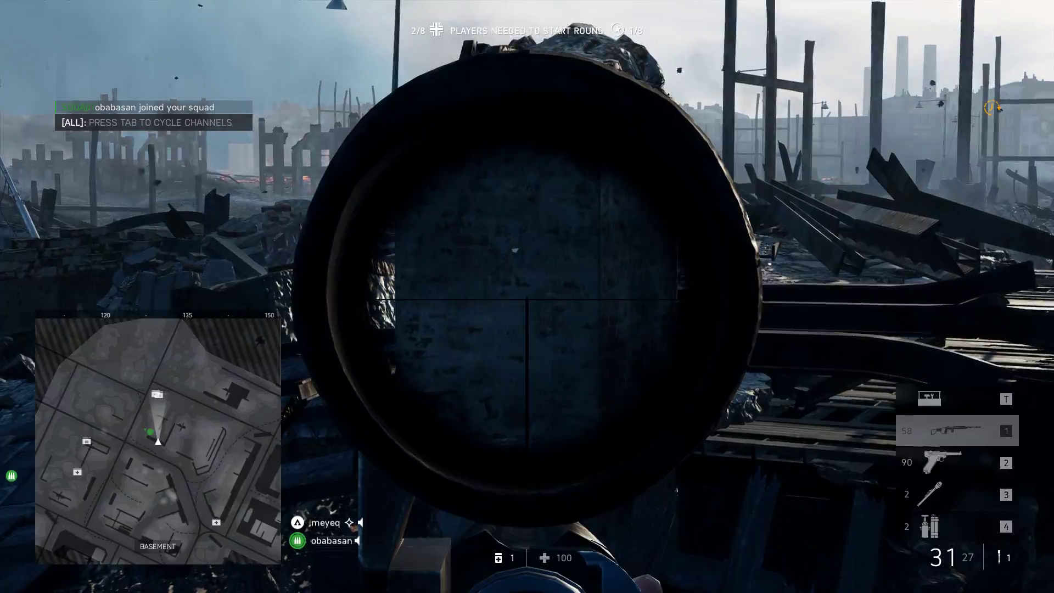
right_click(526, 296)
key(2)
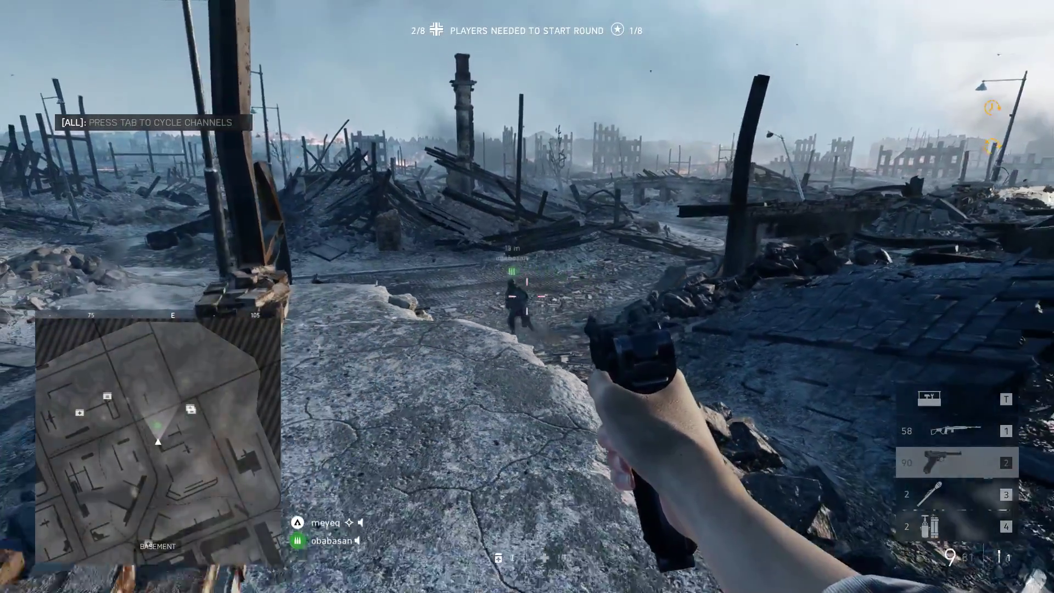
key(1)
right_click(527, 297)
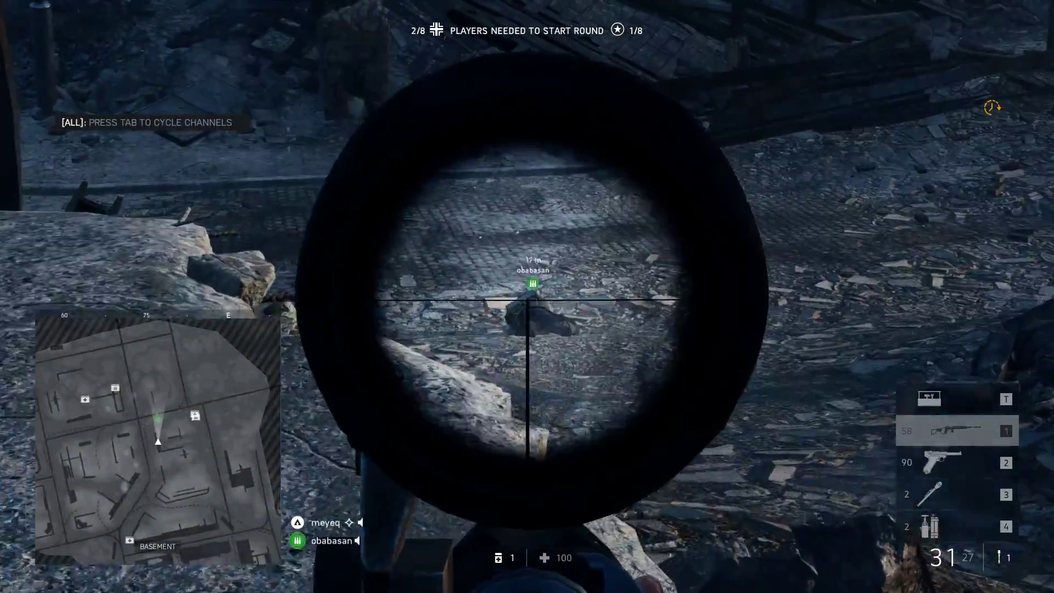
right_click(527, 296)
key(2)
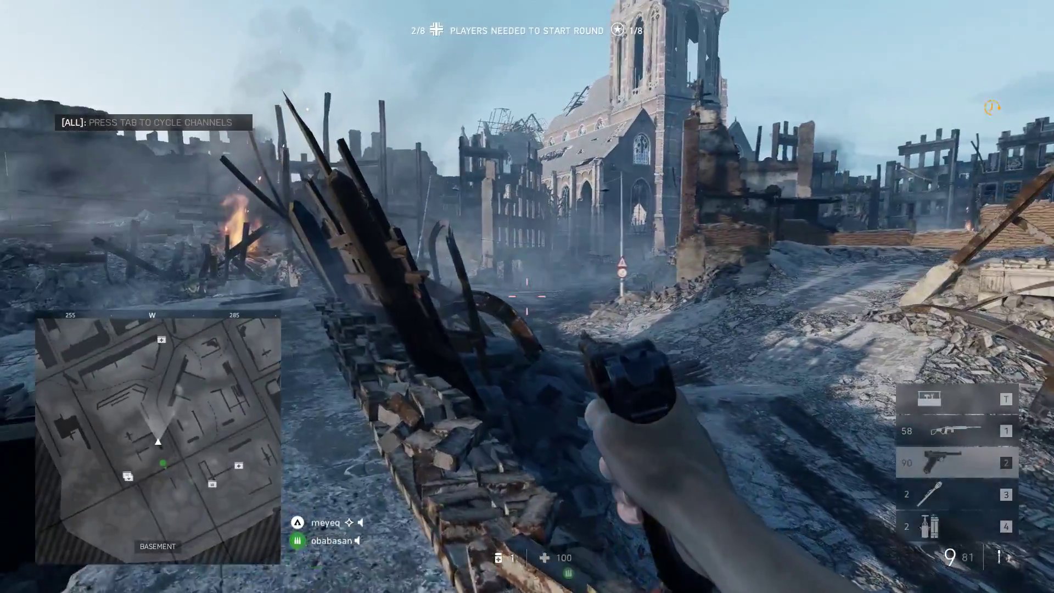
key(1)
key(Escape)
click(81, 454)
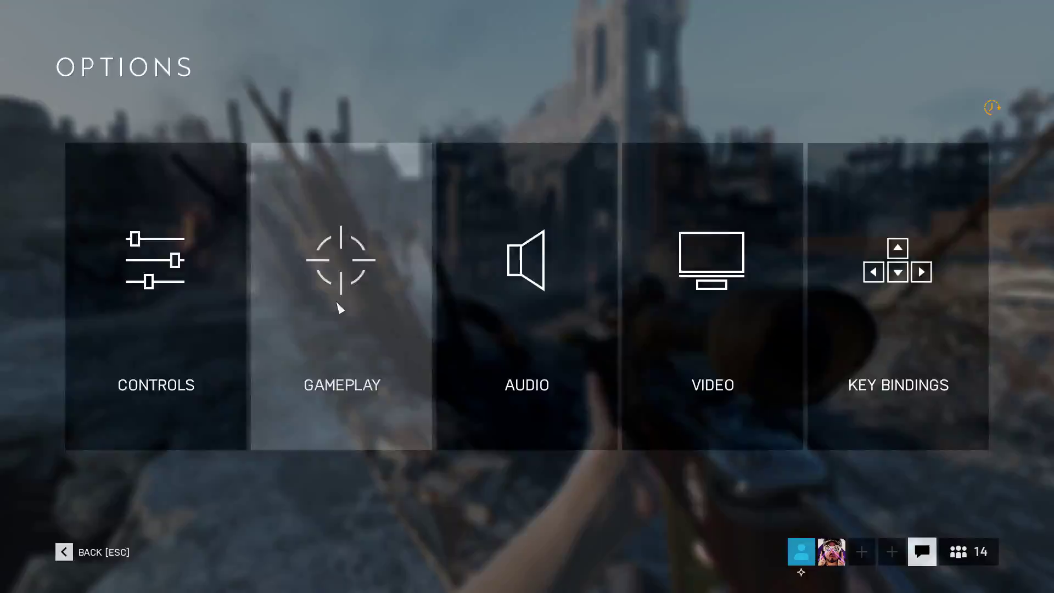
key(Escape)
key(Escape)
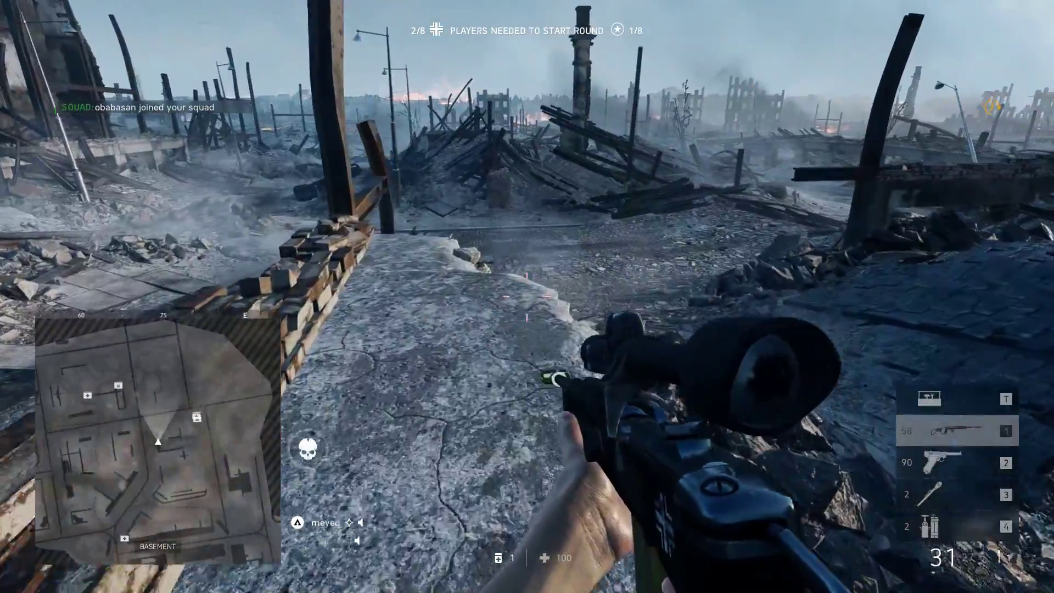
key(2)
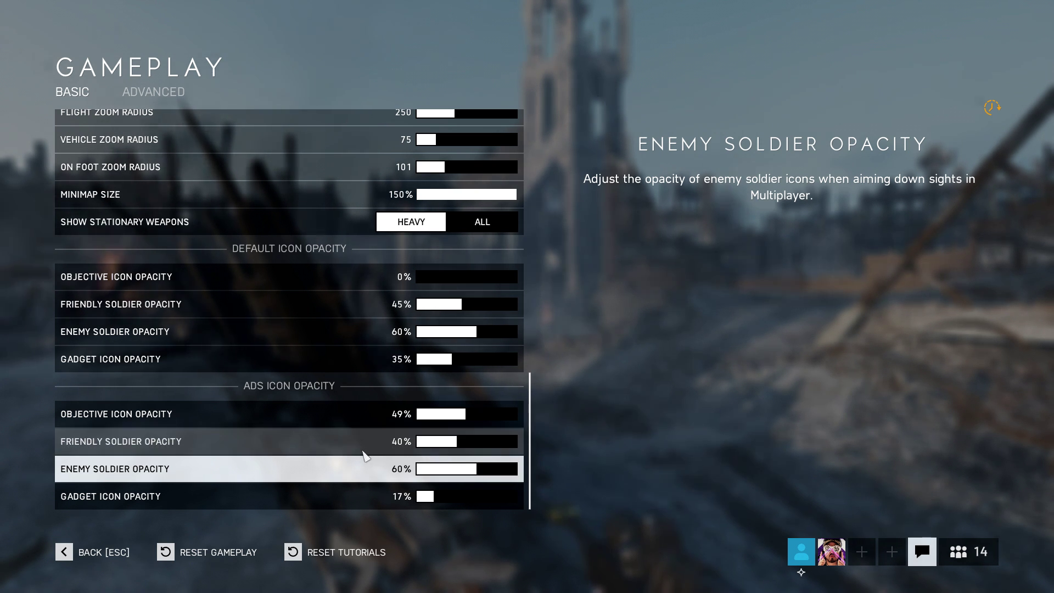
Raise the ADS gadget icon opacity to 30% and move to the Advanced gameplay page.
click(440, 497)
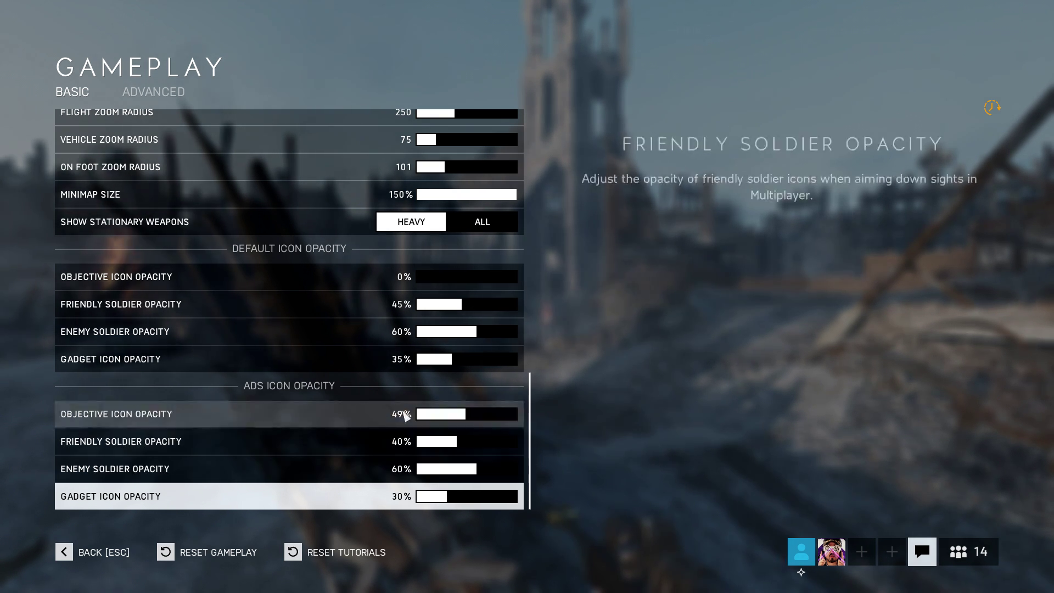
click(154, 92)
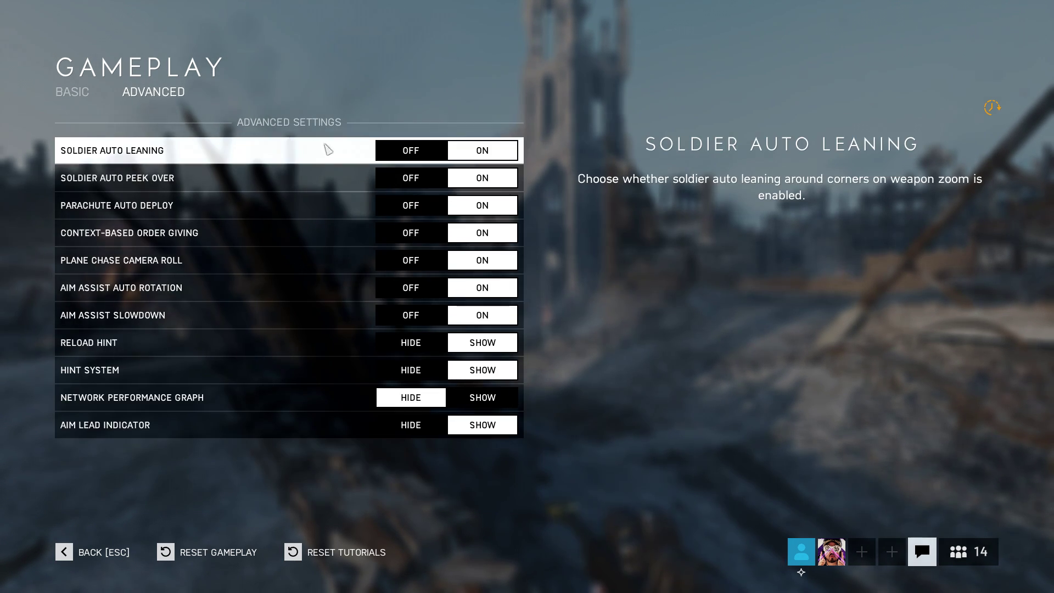
Turn off auto leaning, auto peek, plane camera roll and both aim assists; hide reload hint, hints and aim lead.
click(415, 156)
click(416, 183)
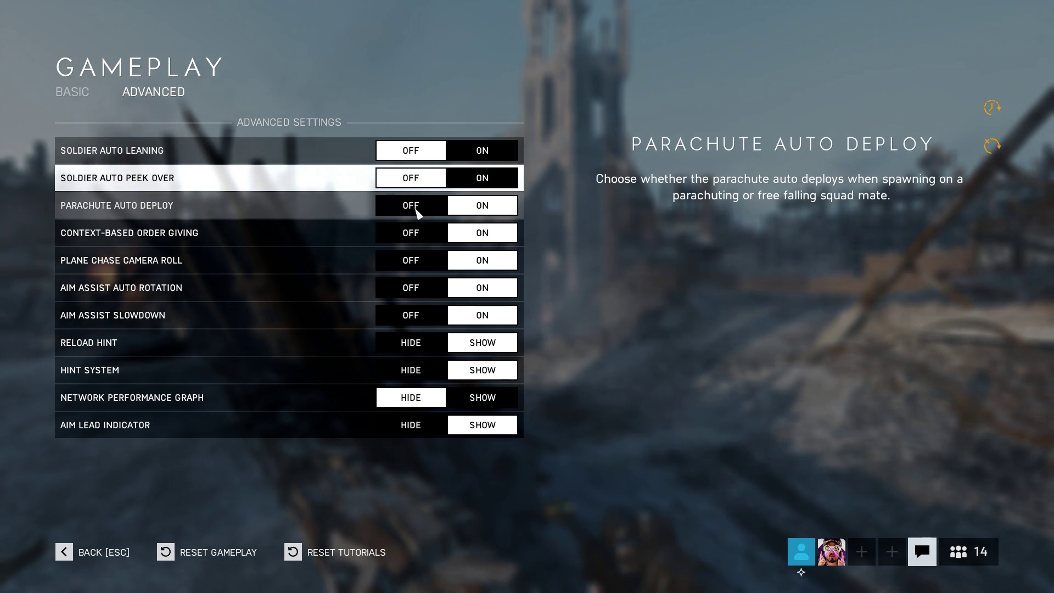
click(417, 261)
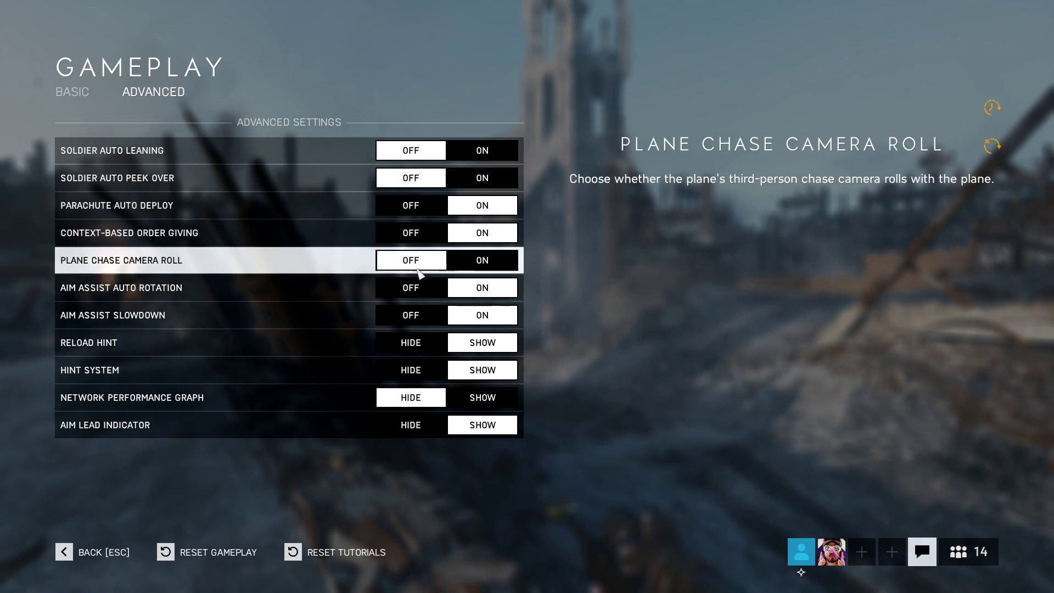
click(414, 289)
click(415, 316)
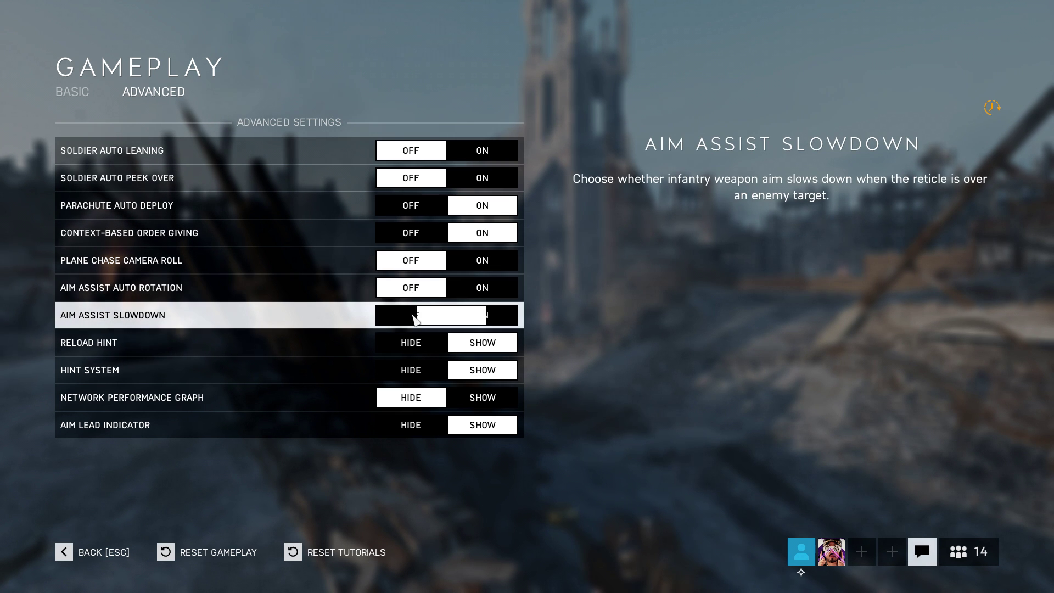
click(417, 347)
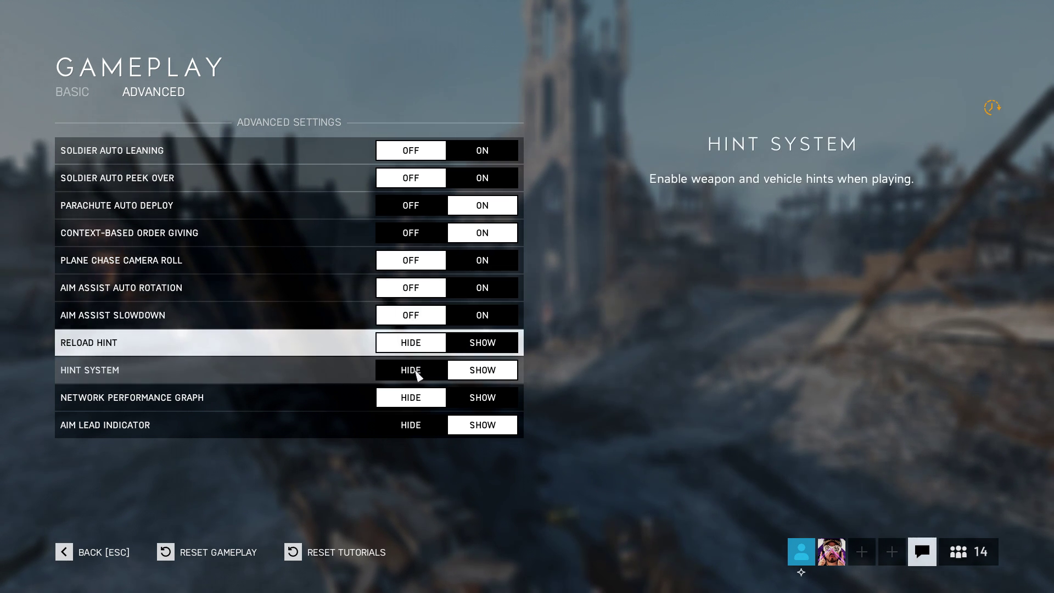
click(412, 370)
click(414, 428)
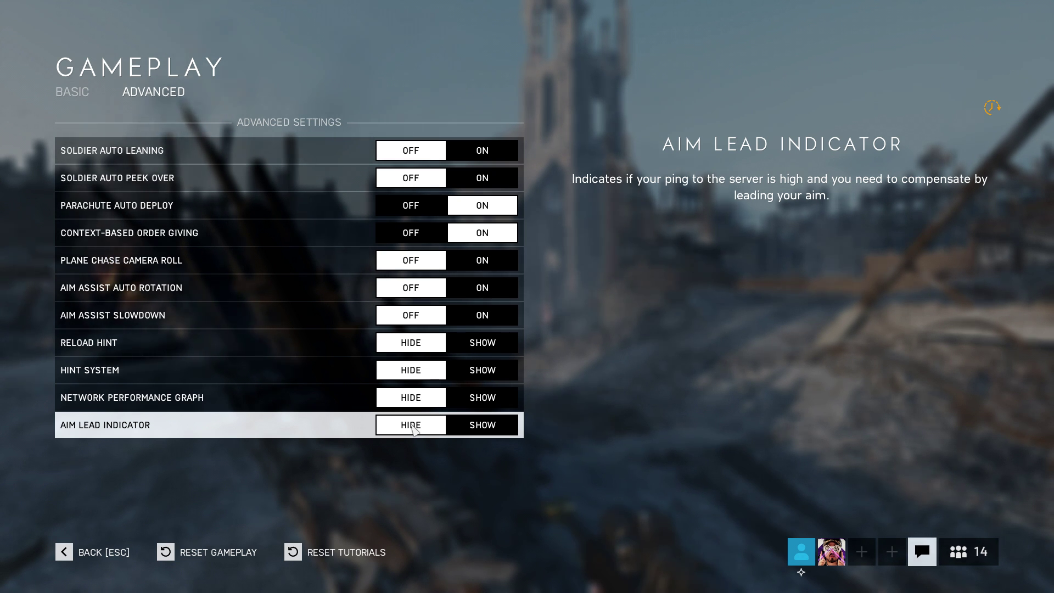
key(Escape)
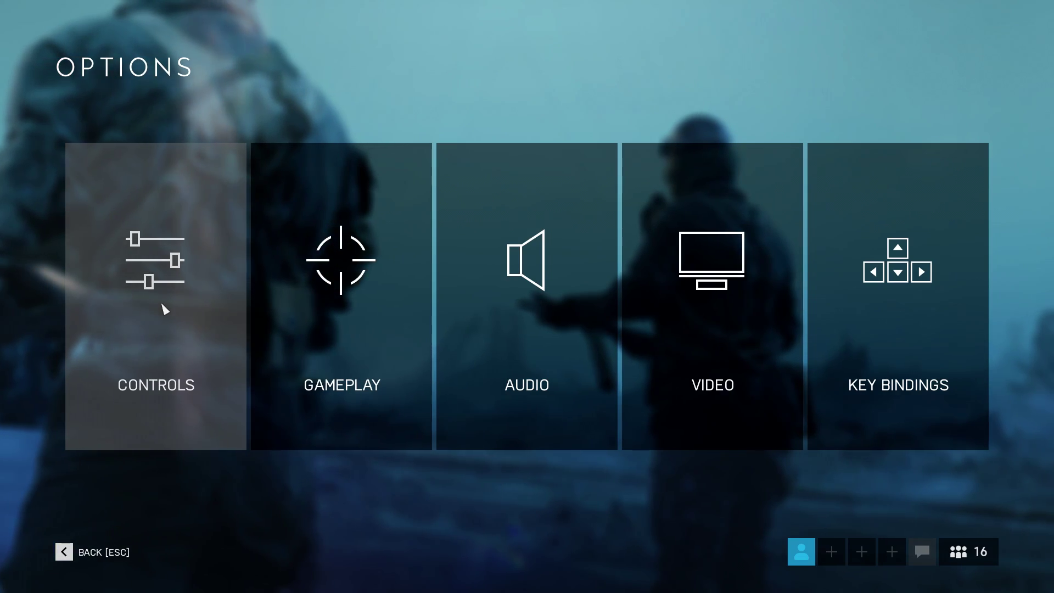
Lower Soldier Mouse Aim and Soldier Stick Aim Sensitivity from 20% to 10% in Controls.
click(163, 309)
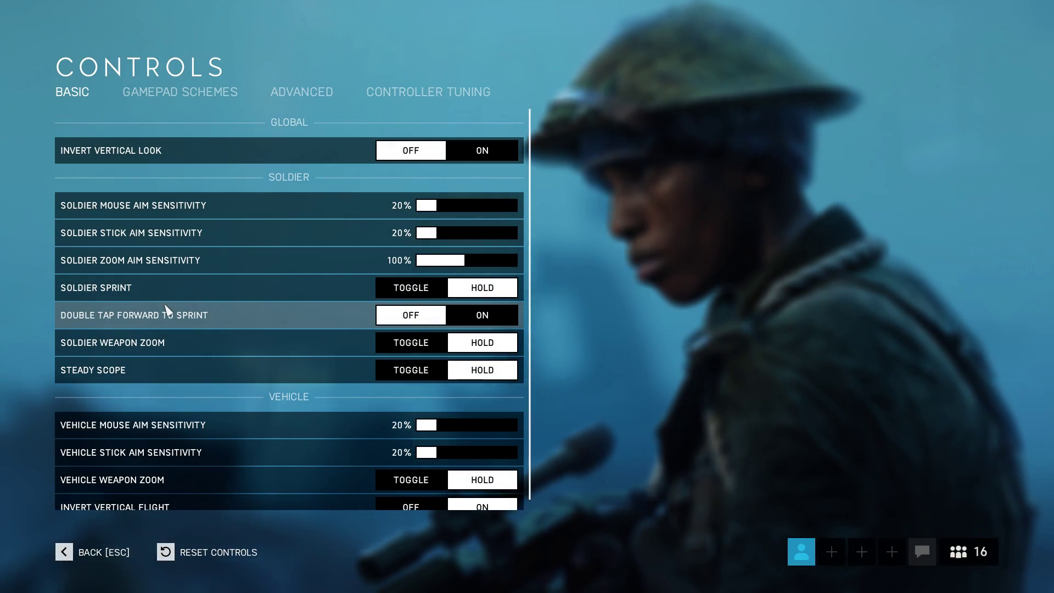
drag(444, 204, 432, 205)
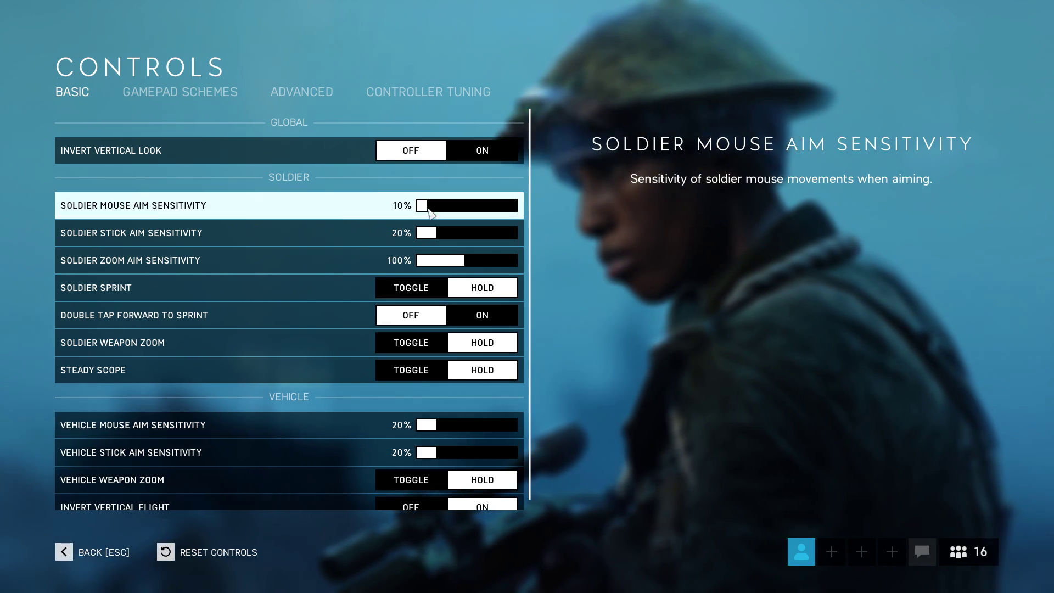
click(429, 234)
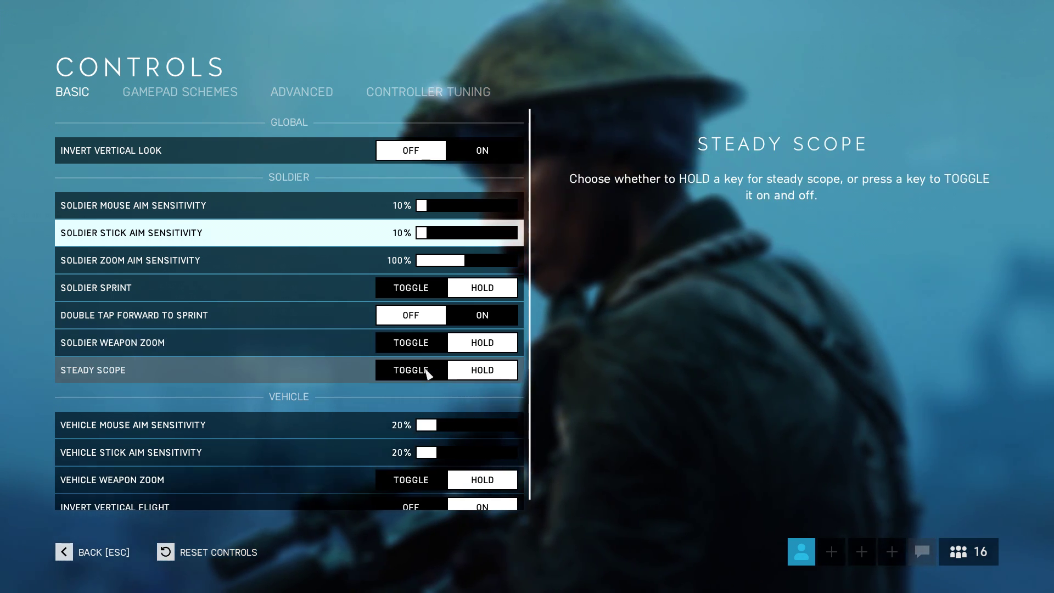
scroll(429, 372, down, 1)
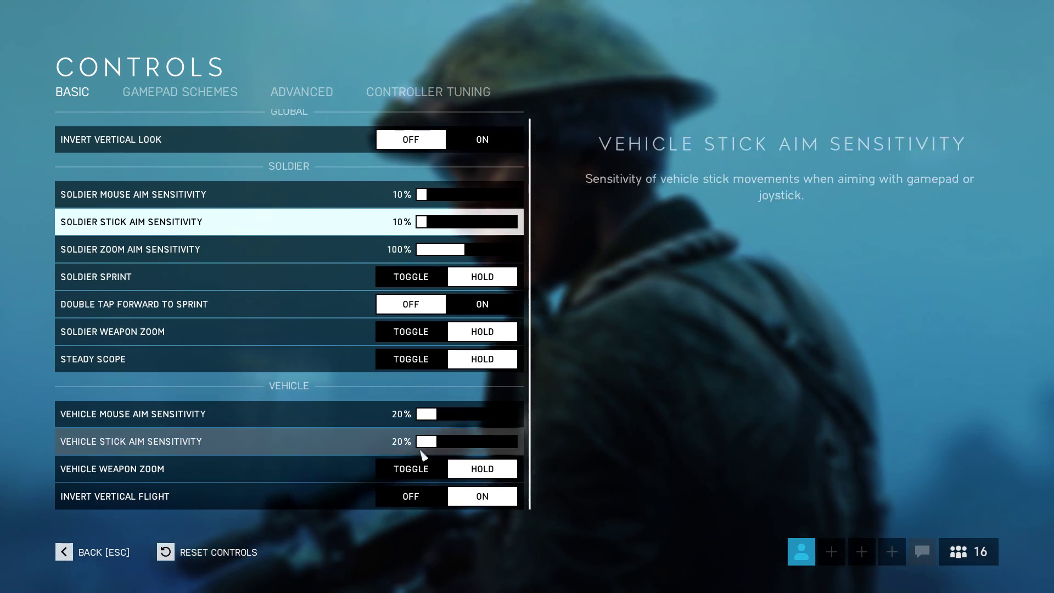
scroll(417, 379, up, 1)
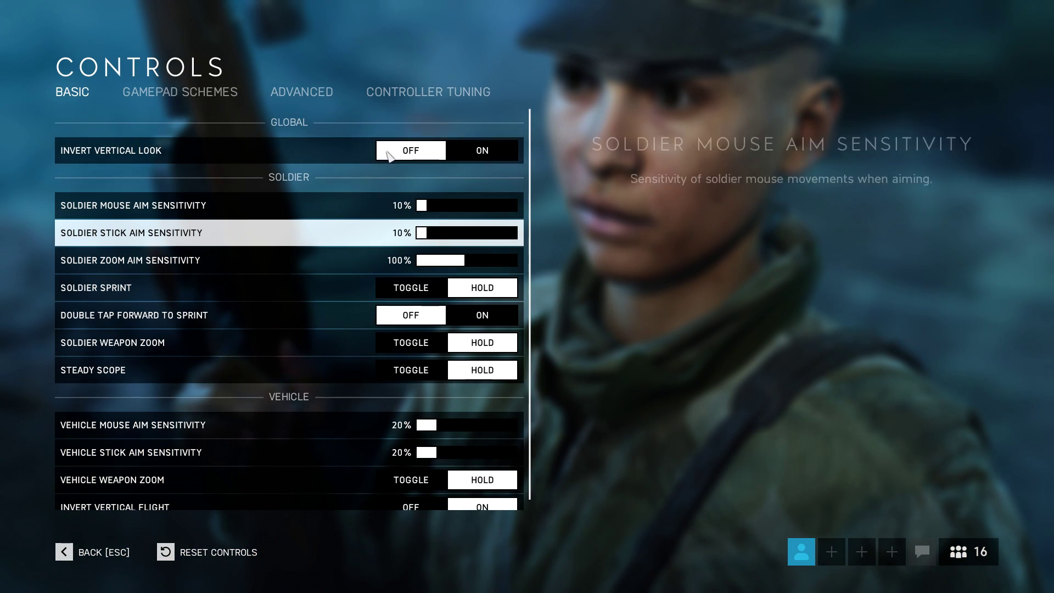
click(310, 96)
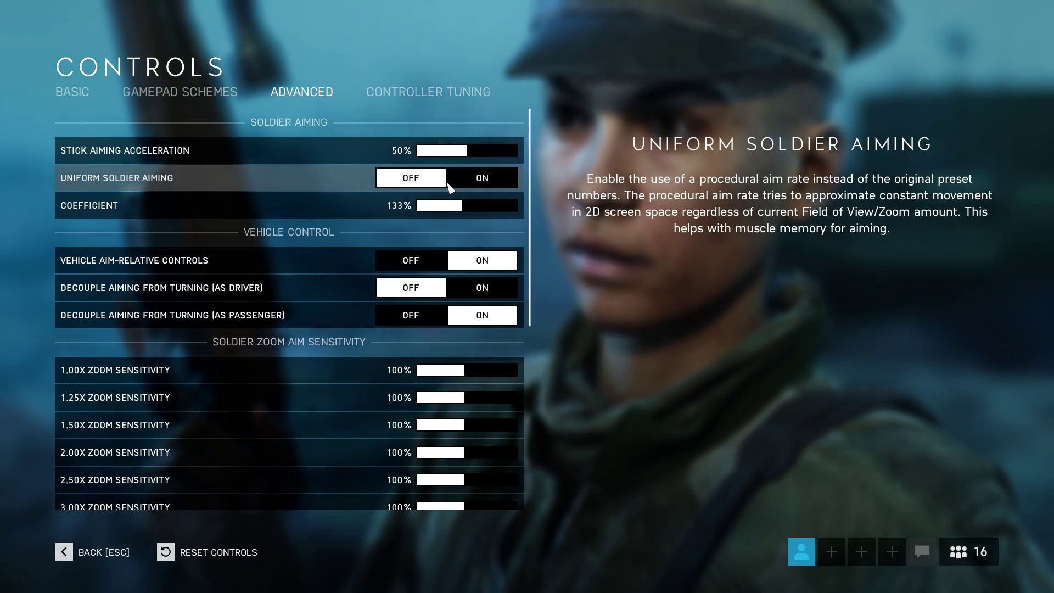
Set zoom sensitivities 1.25x through 5.00x to 105% through 140%, in 5% steps.
scroll(453, 351, down, 3)
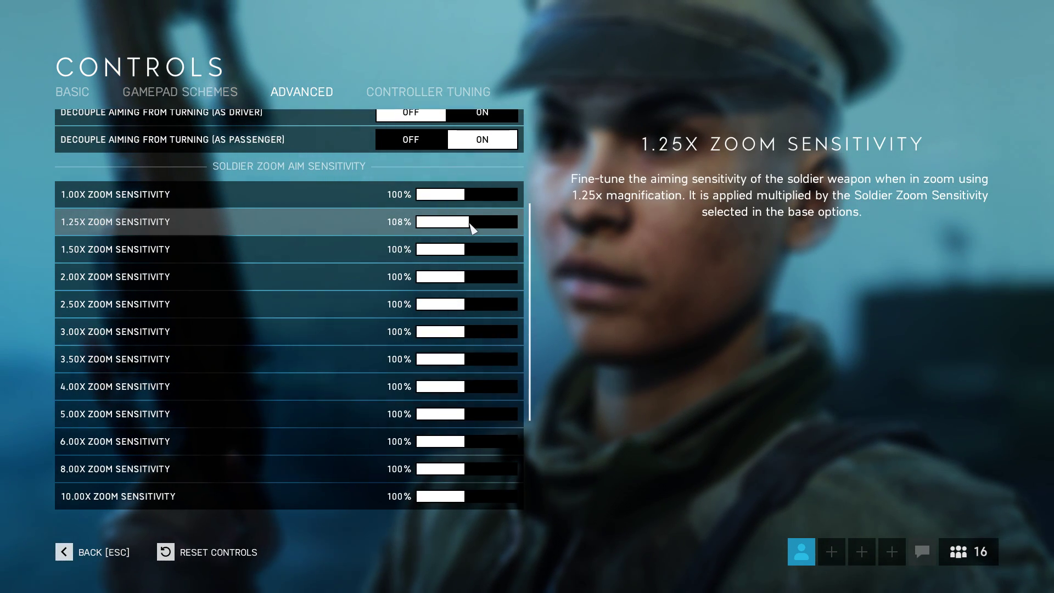
click(470, 225)
click(467, 222)
click(470, 250)
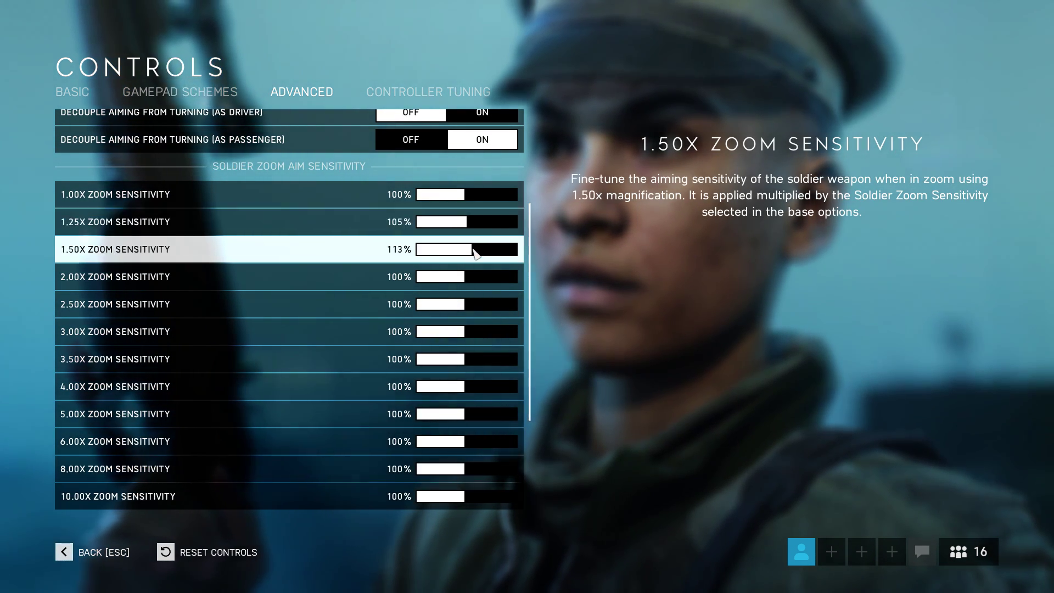
click(476, 278)
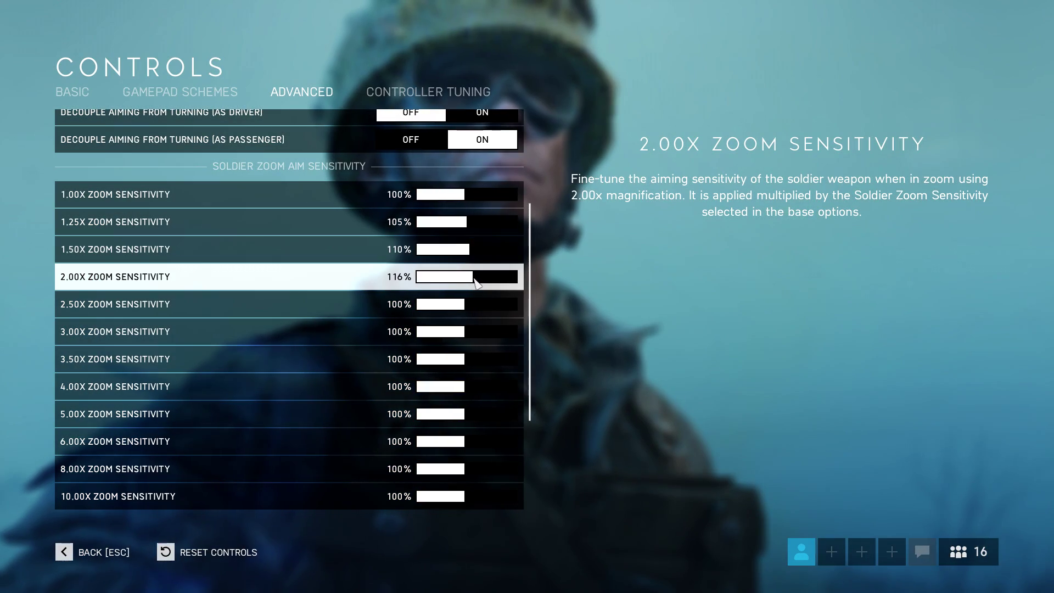
click(475, 305)
click(478, 332)
click(480, 360)
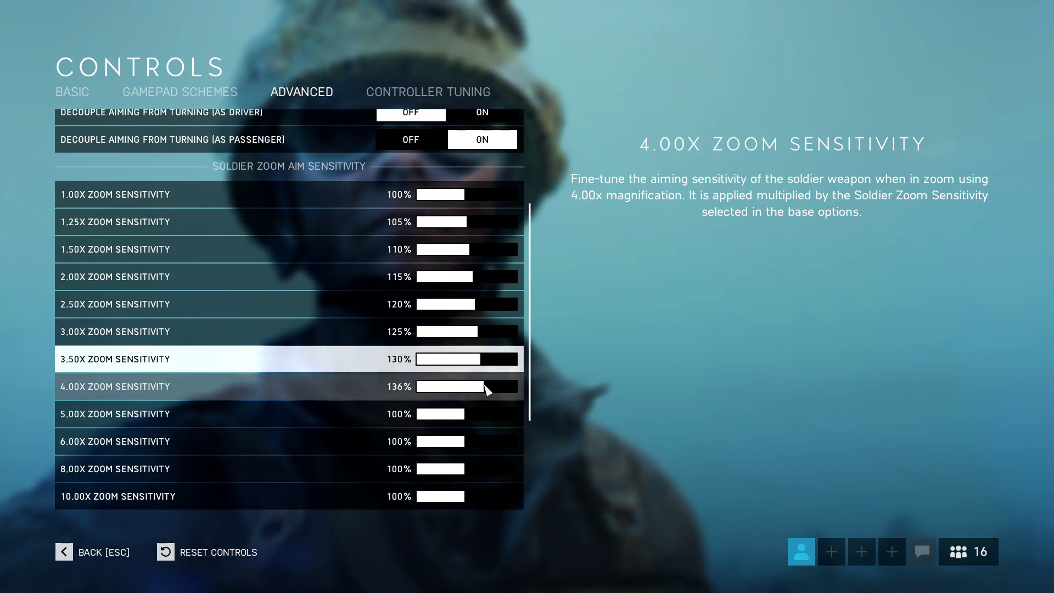
click(482, 387)
click(485, 414)
Raise the 6.00x, 8.00x and 10.00x zoom sensitivities to 145%, 150% and 155%.
click(489, 442)
click(490, 469)
click(493, 497)
scroll(493, 496, down, 4)
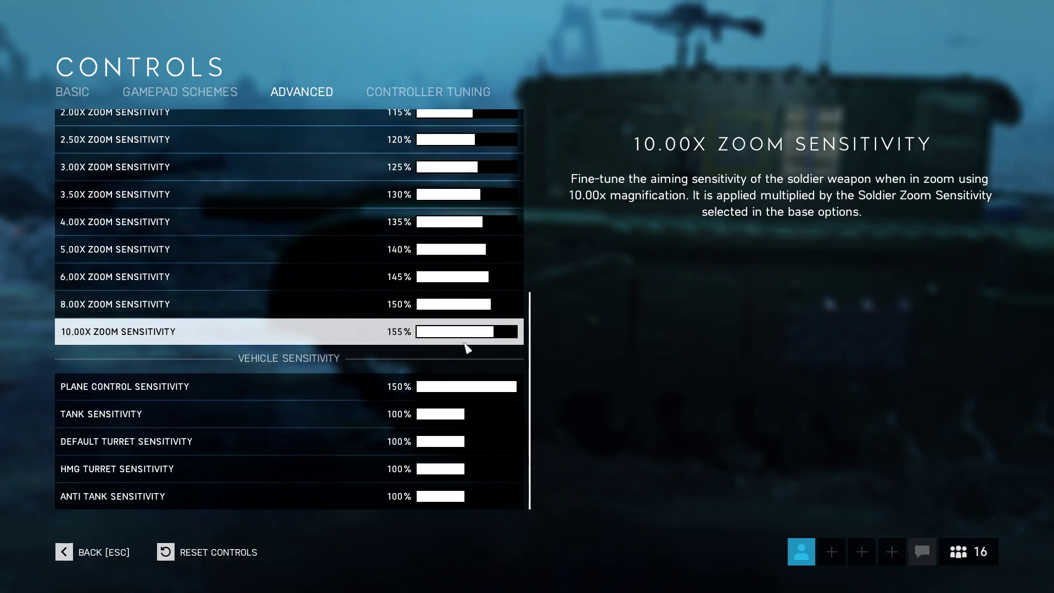
scroll(466, 417, up, 4)
scroll(461, 391, up, 3)
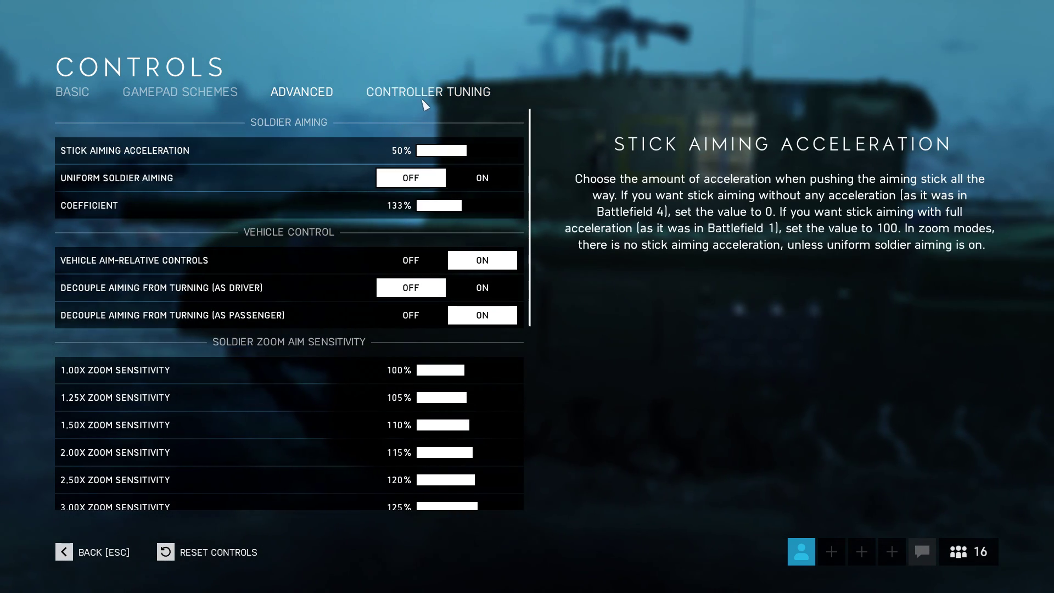
click(433, 95)
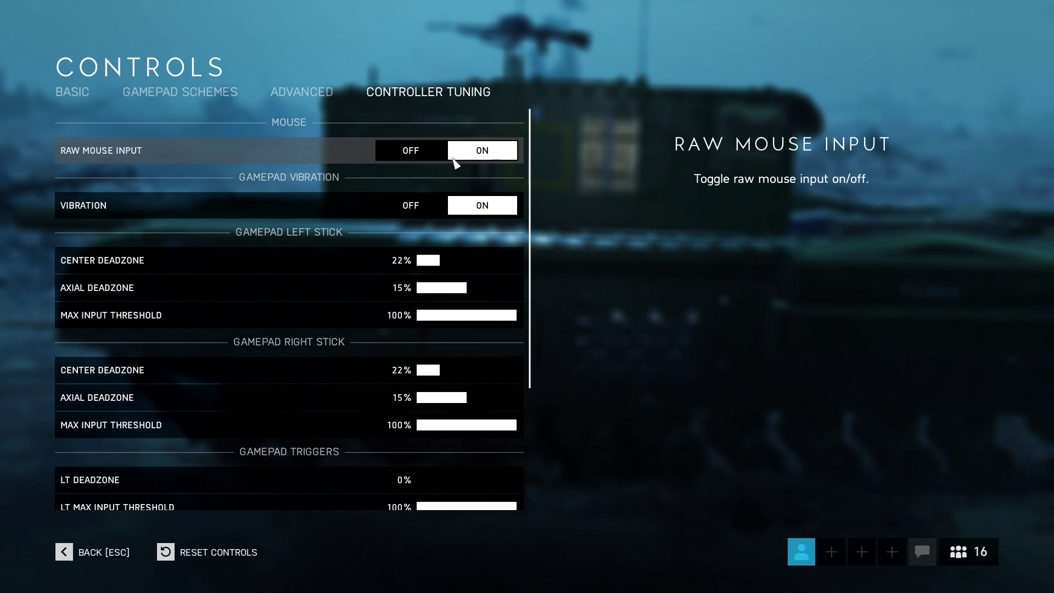
Turn Vibration off and zero the left-stick deadzones, with a 25% max input threshold.
click(406, 205)
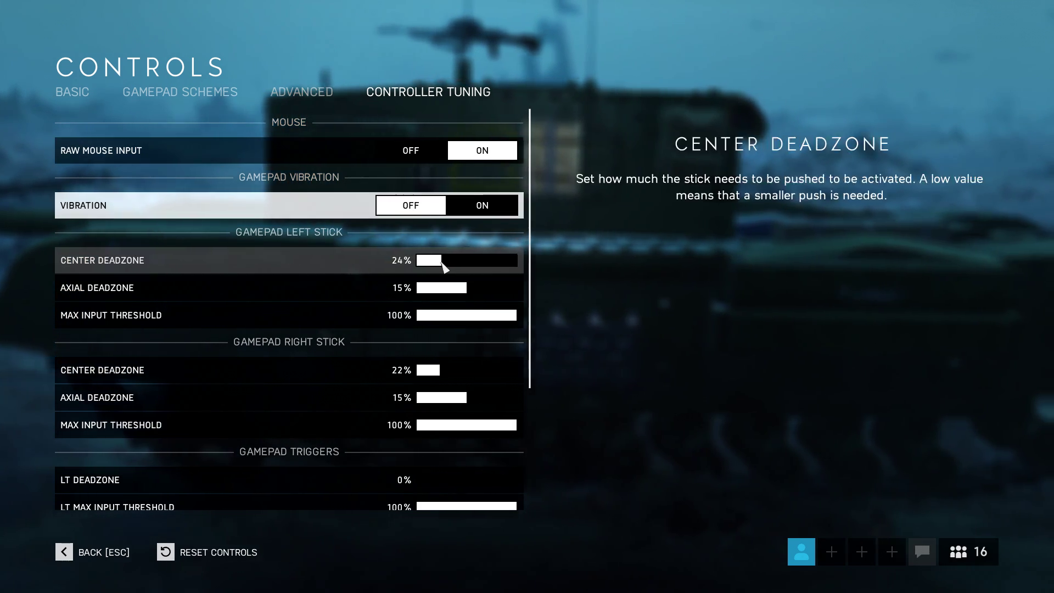
click(417, 260)
click(418, 287)
click(418, 314)
Zero the right-stick center deadzone, set its axial deadzone to 2%, and lower its max threshold.
click(419, 370)
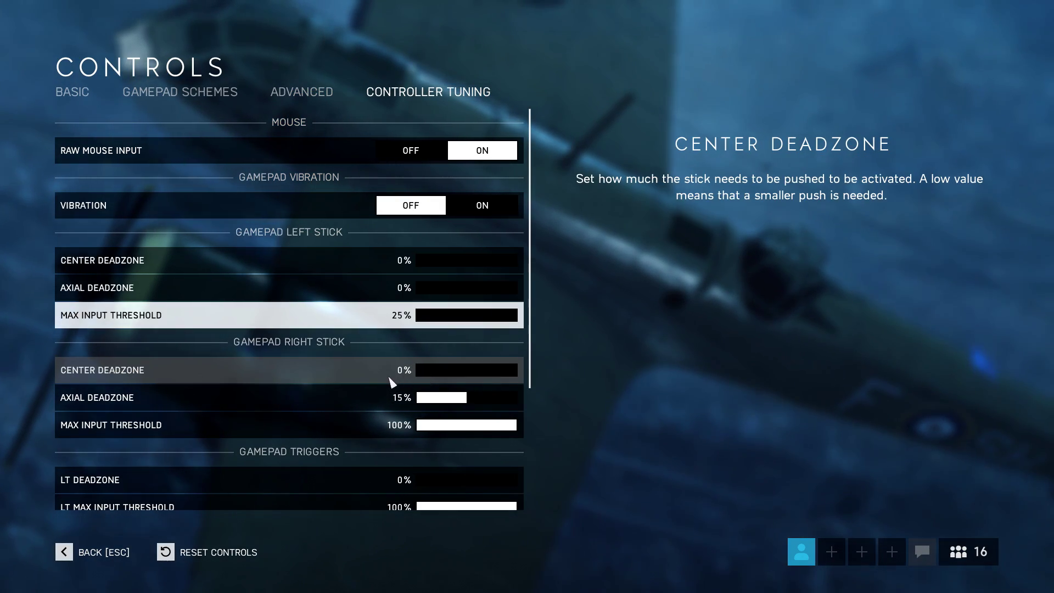
click(421, 398)
click(496, 428)
key(Escape)
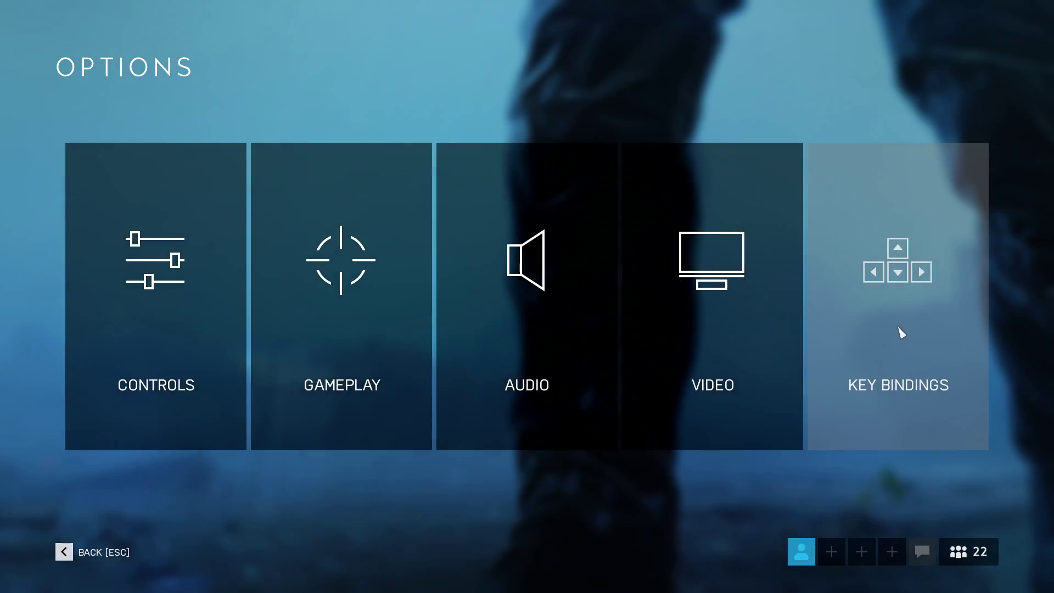
Clear Jump's keyboard binding in the Soldier key bindings.
click(900, 332)
scroll(591, 395, up, 4)
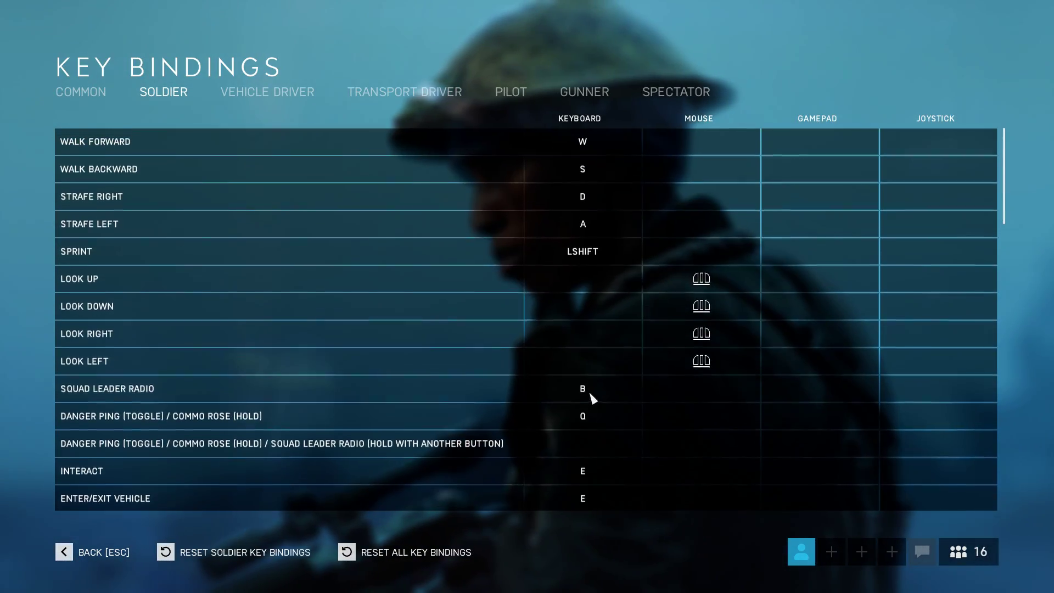
scroll(591, 395, down, 3)
click(592, 395)
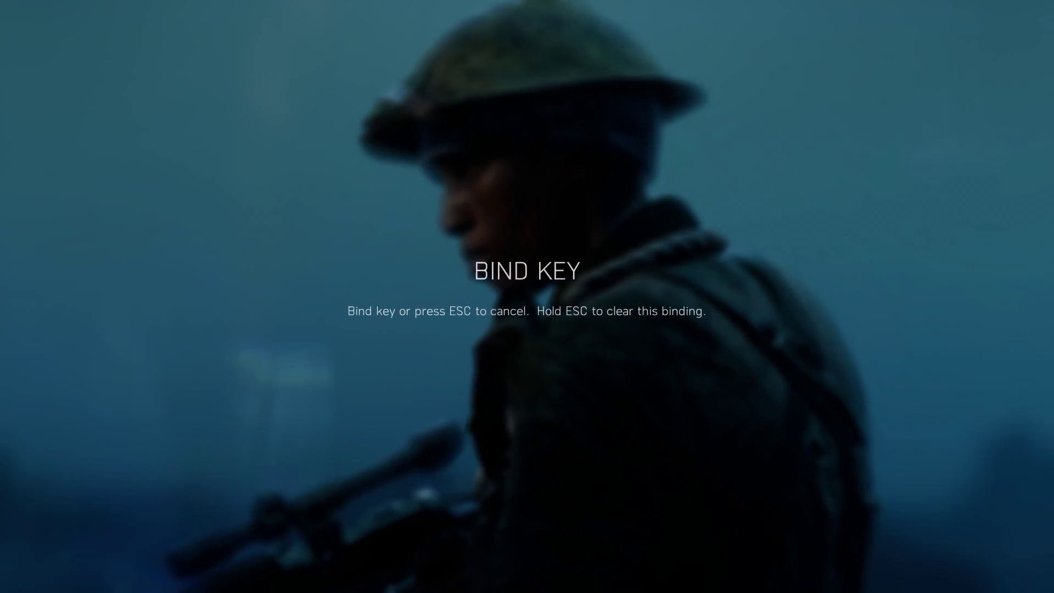
key(Escape)
Bind a mouse button to Jump, accepting the duplicate binding warning.
click(582, 403)
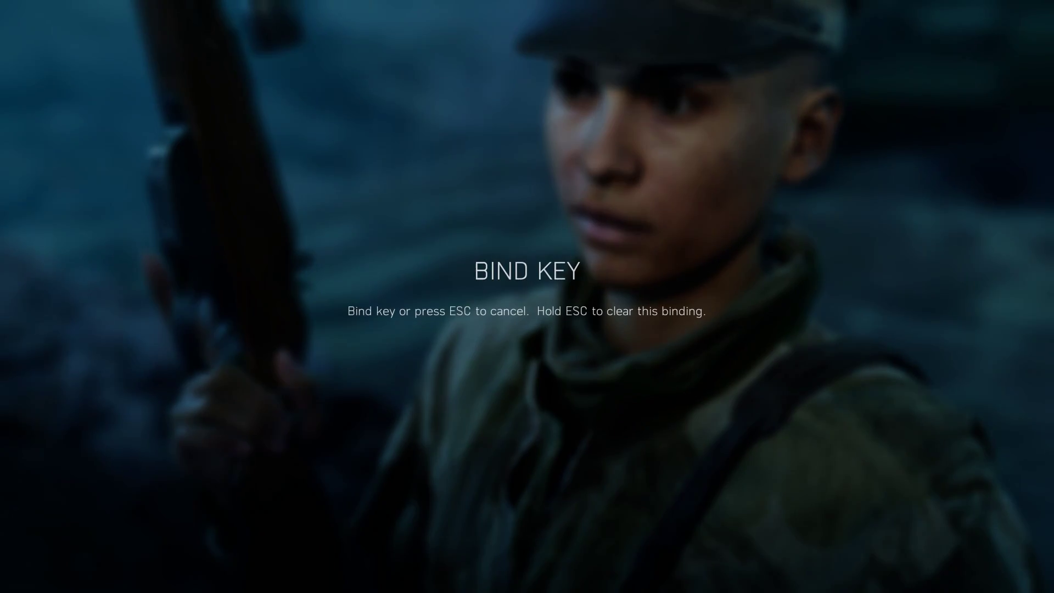
key(Escape)
click(574, 414)
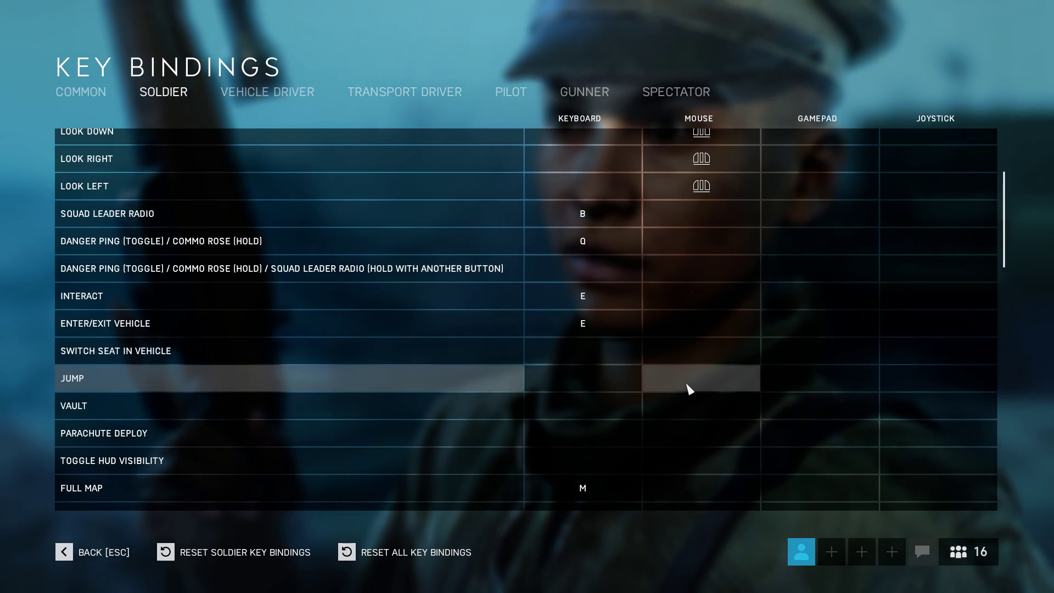
click(689, 389)
middle_click(526, 301)
click(489, 340)
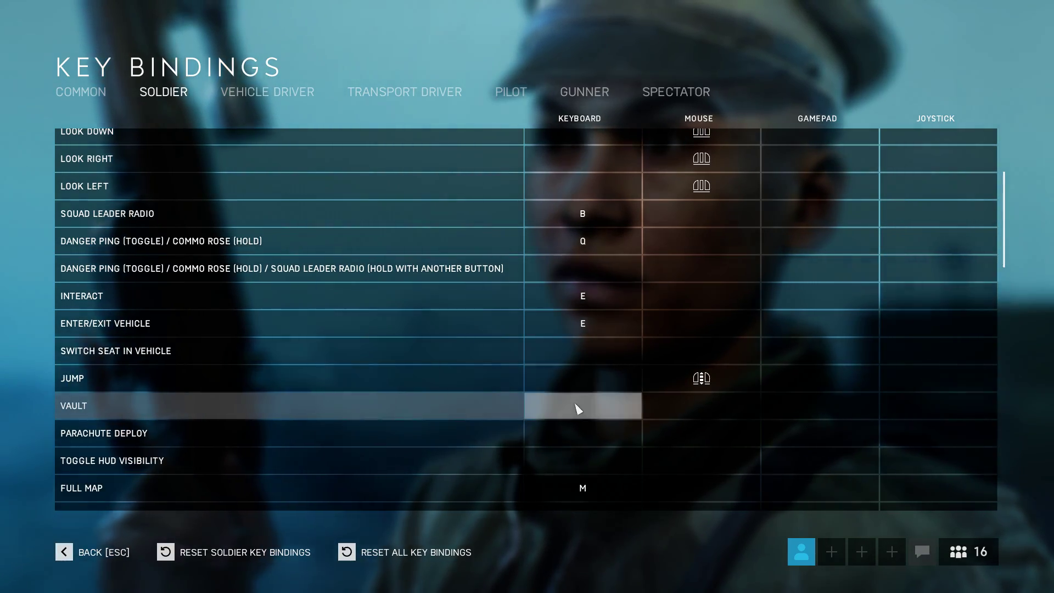
Bind Vault to X and Parachute Deploy to a mouse button.
click(576, 407)
key(x)
click(479, 345)
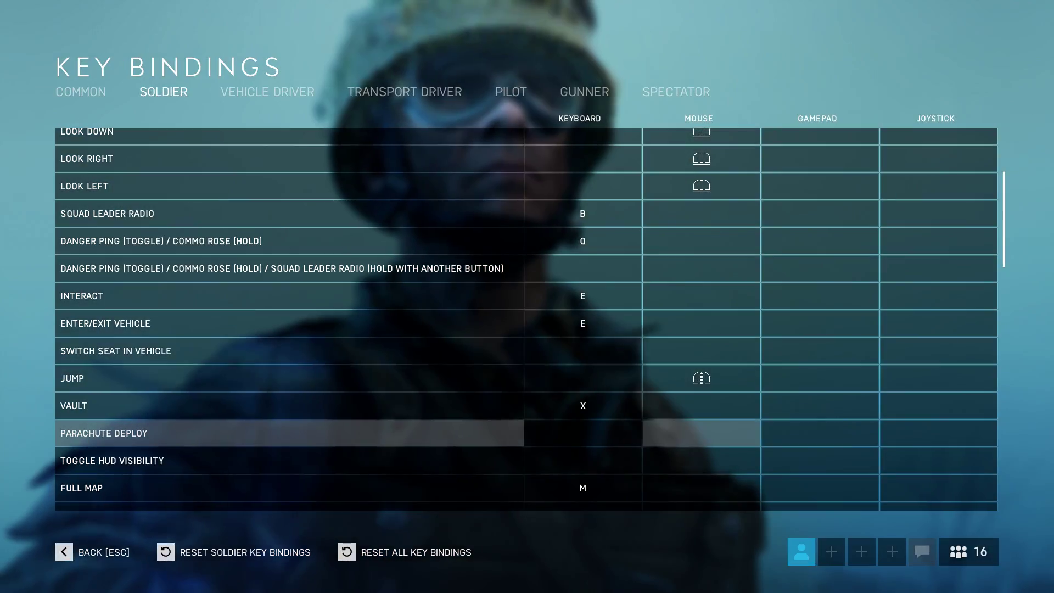
click(710, 441)
middle_click(527, 301)
click(485, 343)
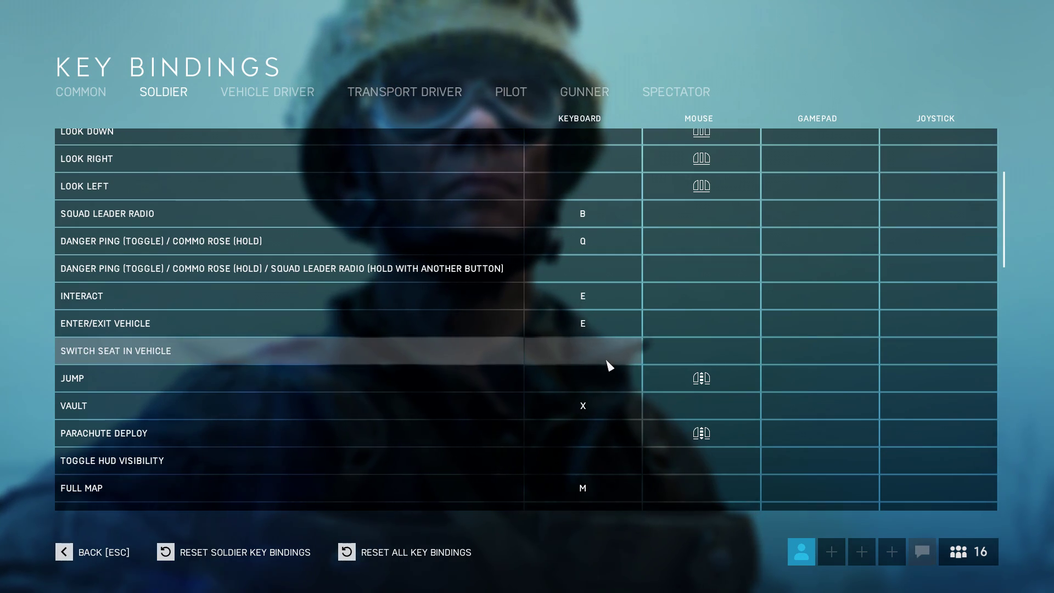
Bind Toggle HUD Visibility to MOUSE3.
scroll(609, 365, down, 8)
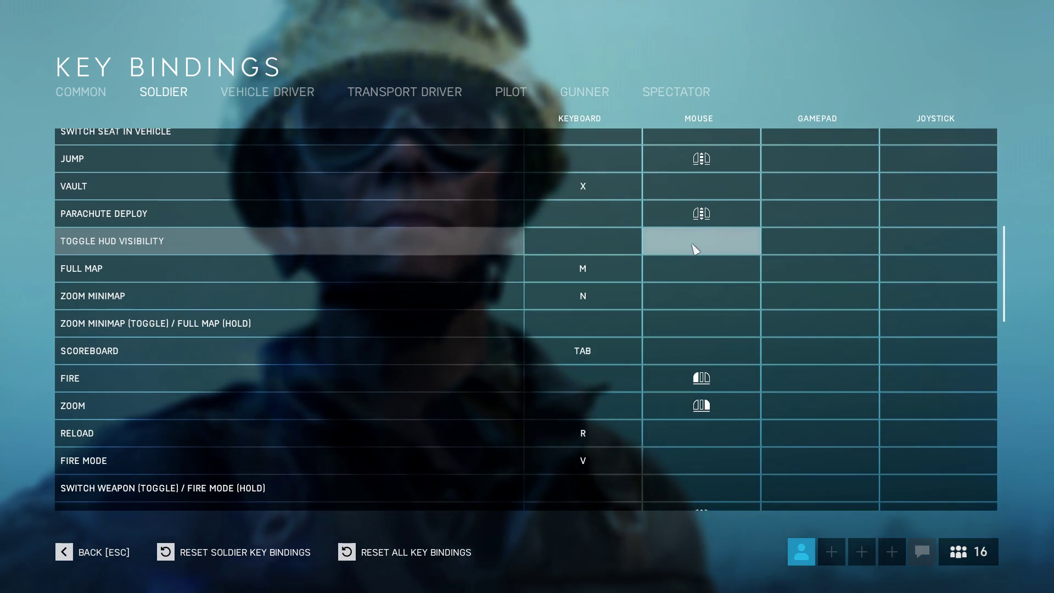
click(694, 248)
middle_click(527, 302)
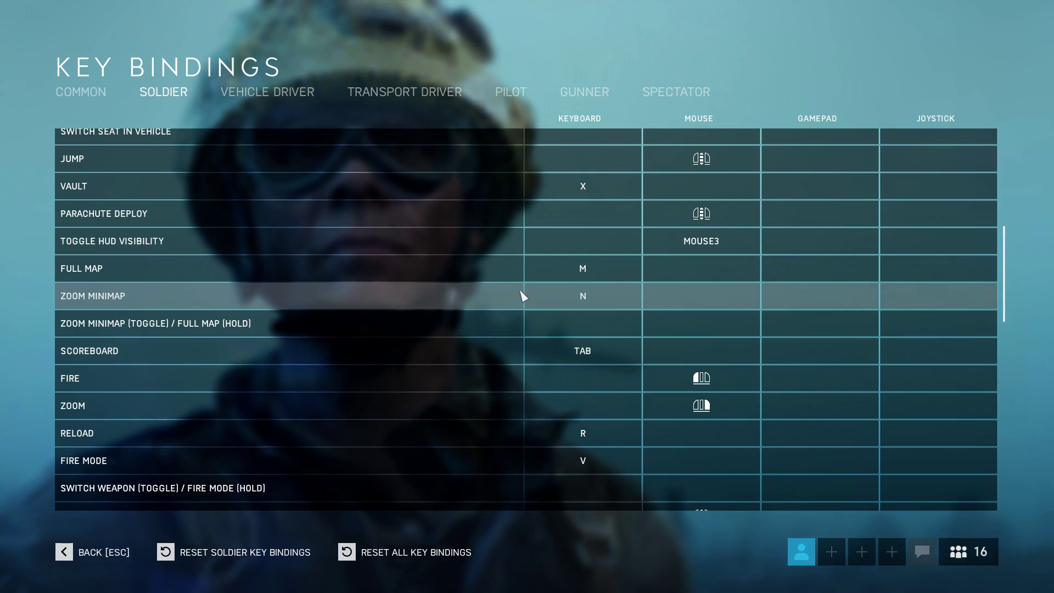
scroll(611, 362, down, 2)
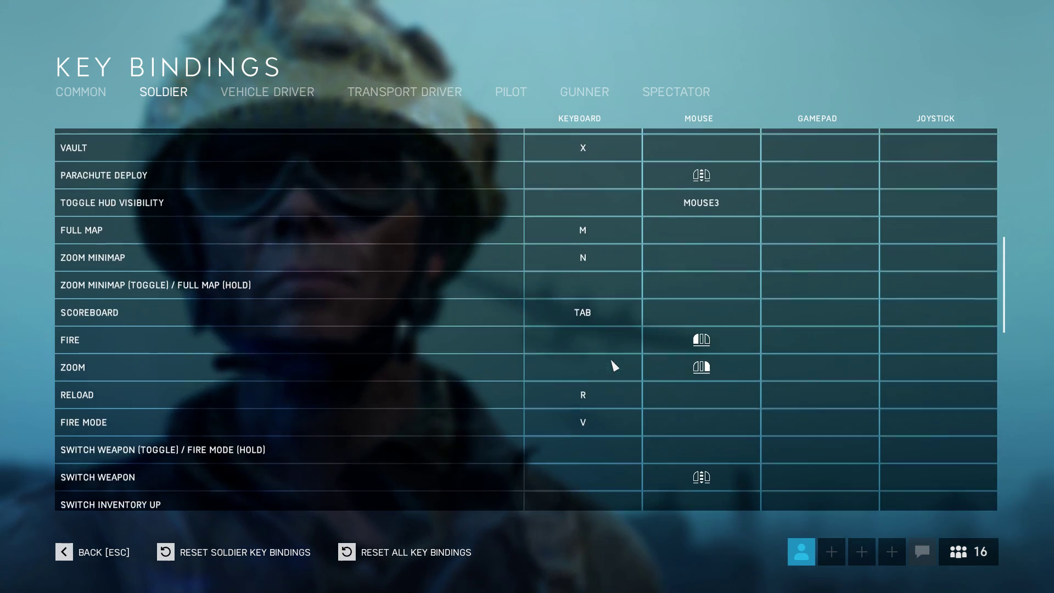
Bind Zoom to SPACE and clear Switch Weapon's mouse binding.
click(604, 370)
key(space)
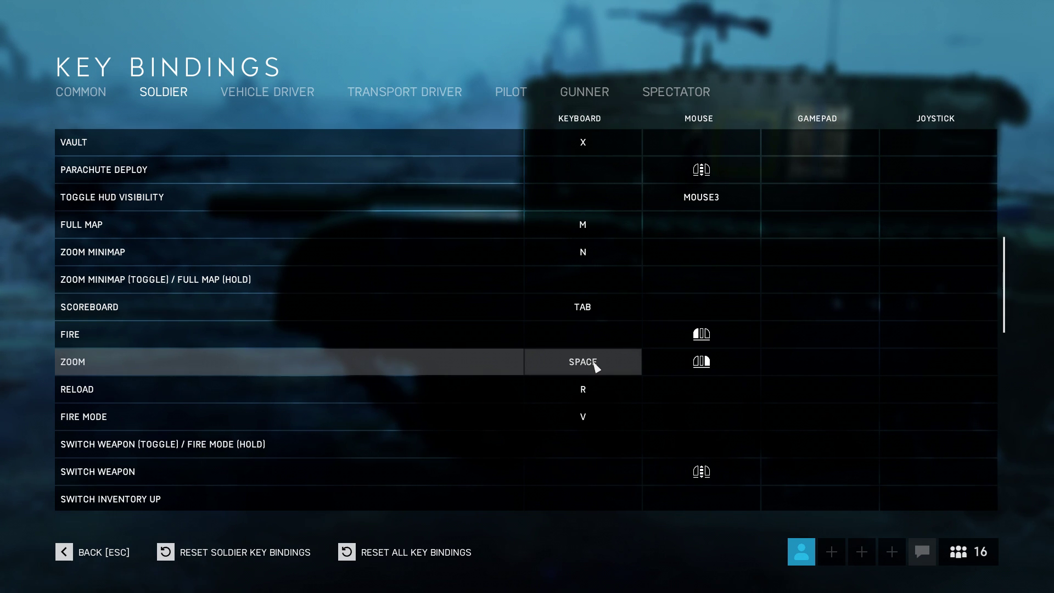
scroll(595, 365, down, 5)
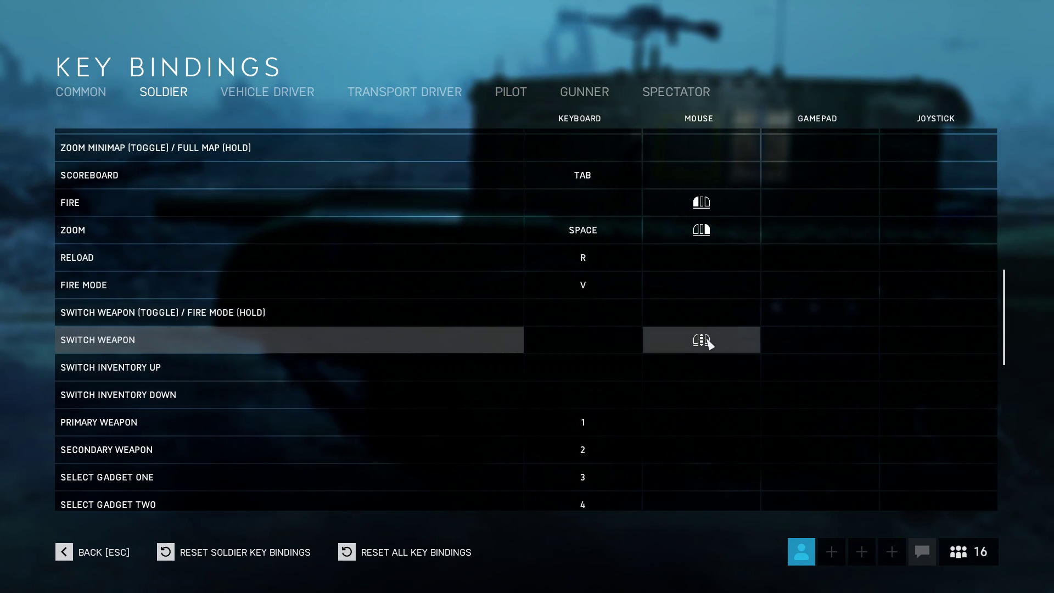
click(708, 343)
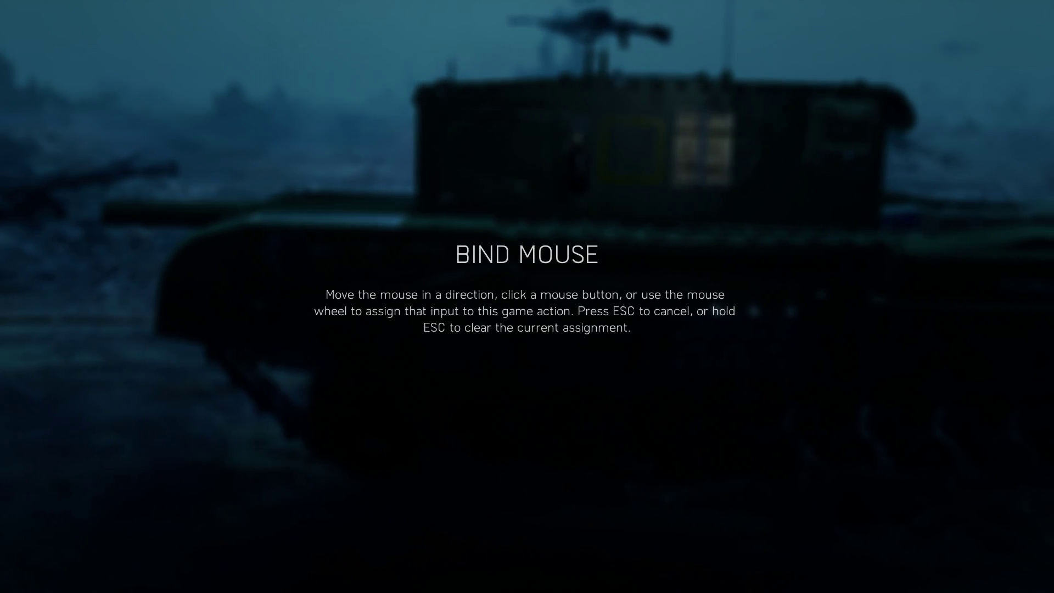
key(Escape)
Clear the Crouch (Hold) keyboard binding.
scroll(597, 359, down, 6)
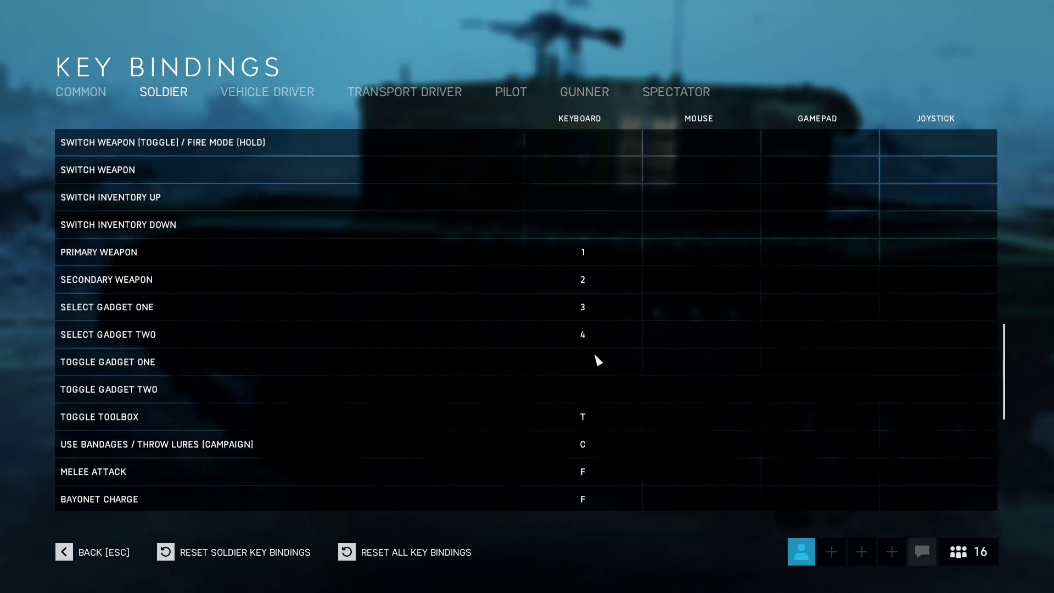
scroll(601, 358, down, 7)
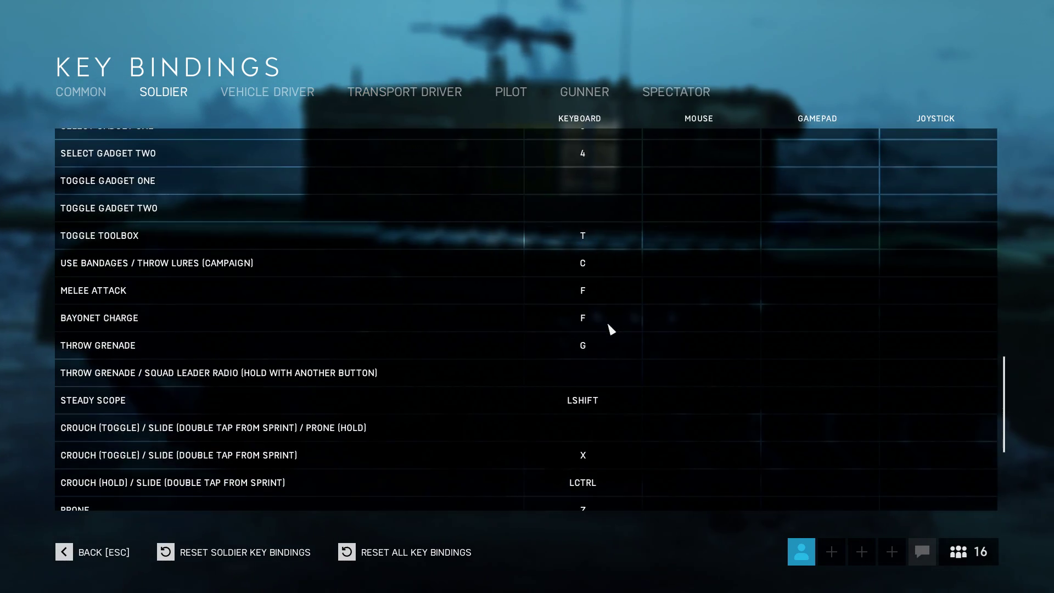
scroll(609, 329, down, 1)
scroll(608, 326, down, 5)
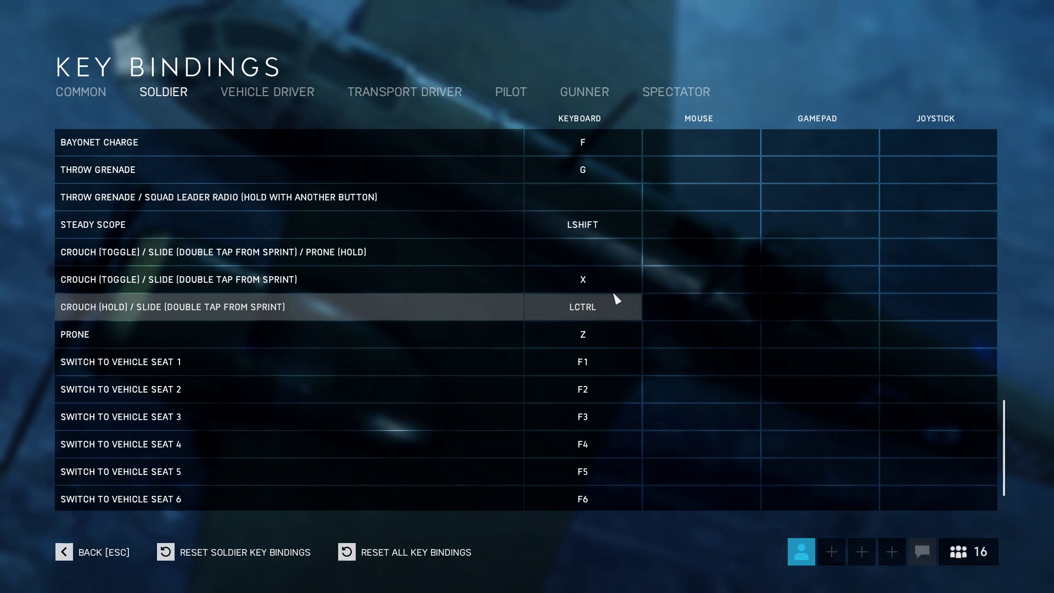
click(609, 308)
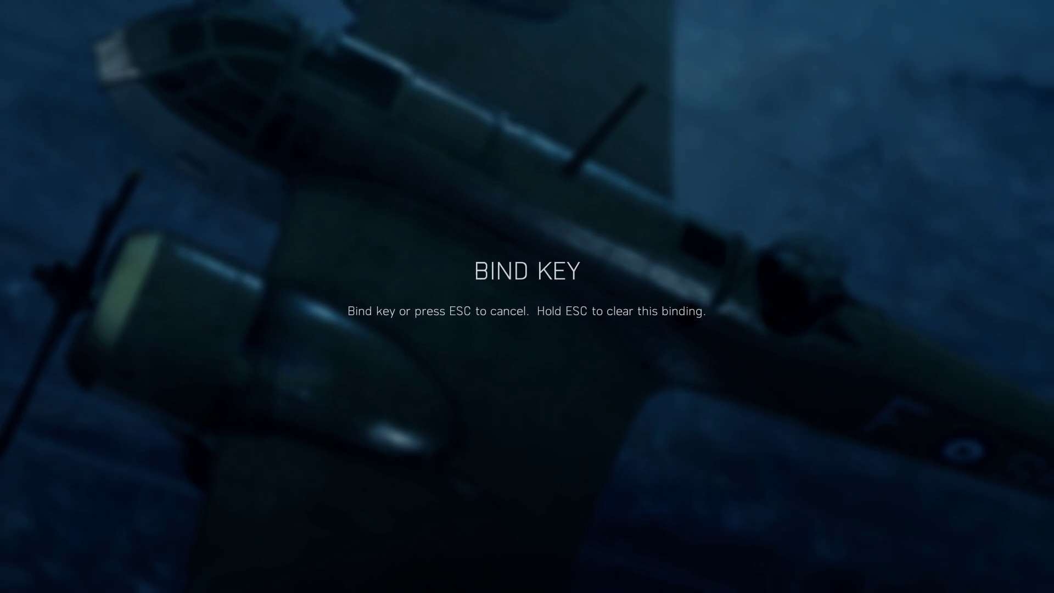
key(Escape)
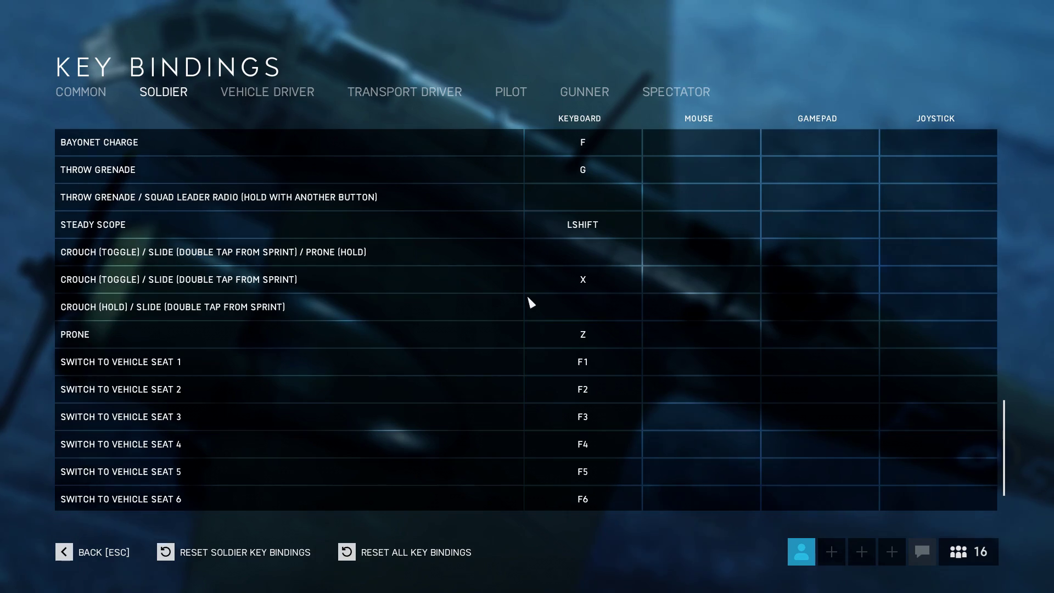
Bind LCTRL to Crouch (Toggle) / Slide in place of X.
click(581, 285)
key(Escape)
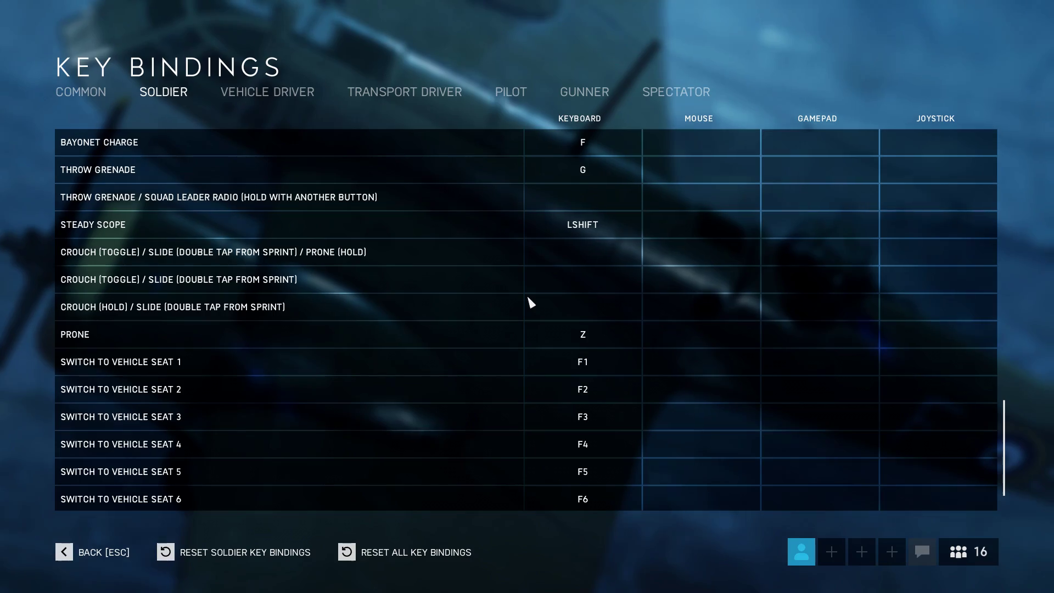
click(582, 282)
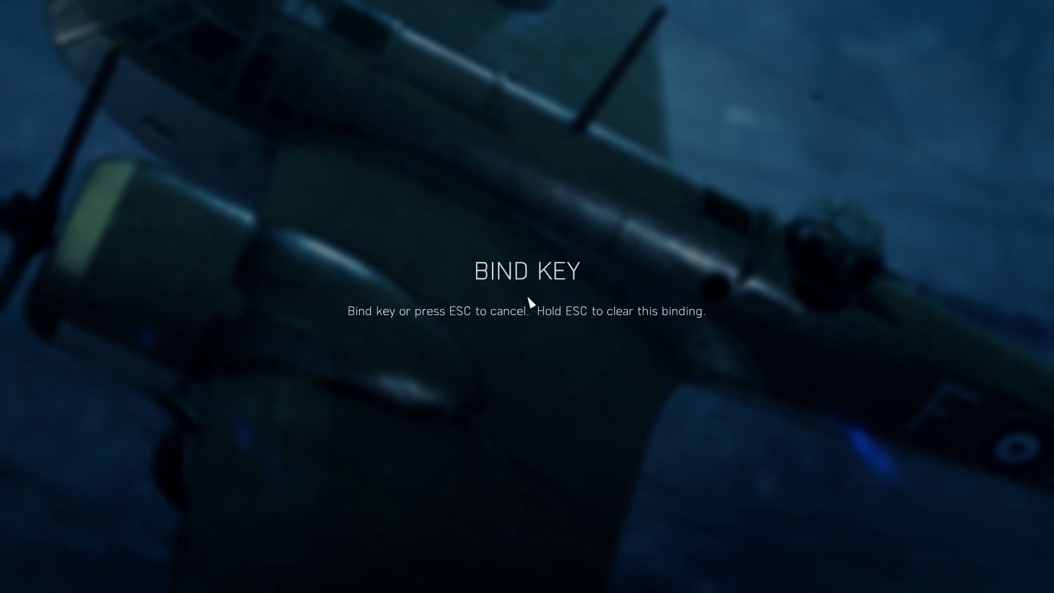
key(ctrl)
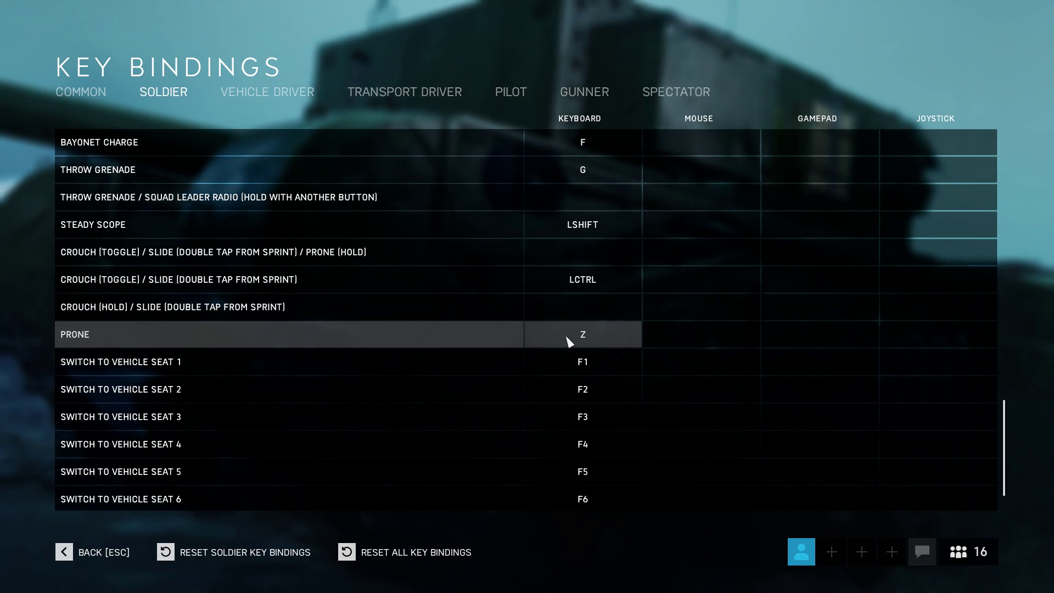
scroll(569, 341, down, 2)
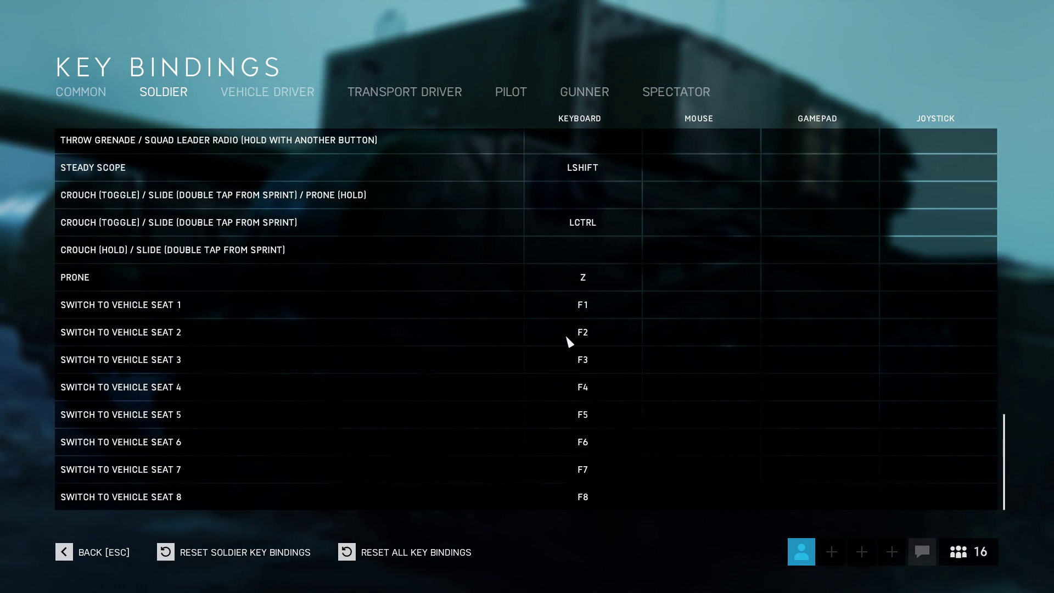
scroll(568, 341, up, 9)
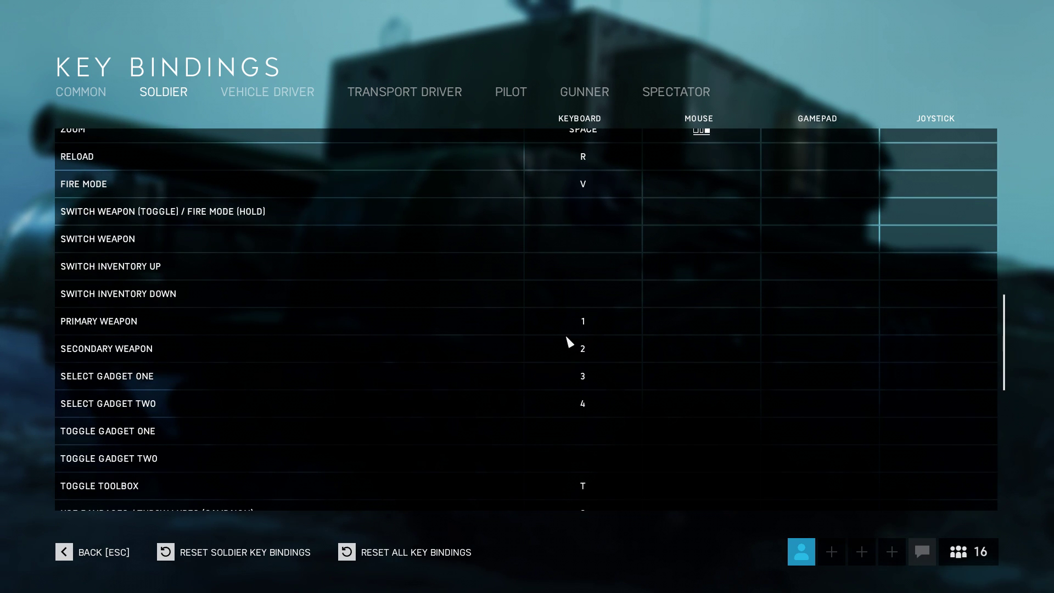